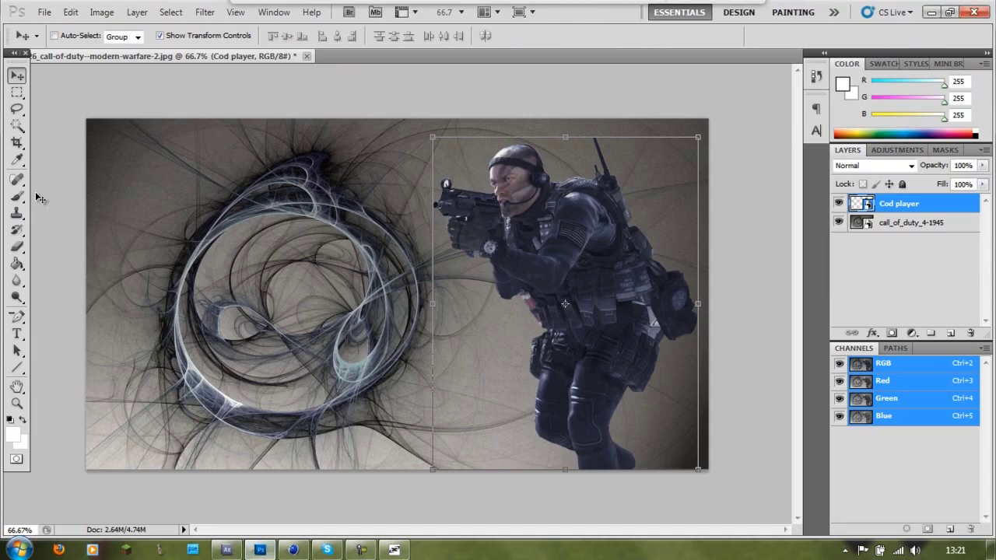
Outline the Cod player layer with a white 4 px Stroke at 100% opacity
right_click(918, 203)
left_click(740, 141)
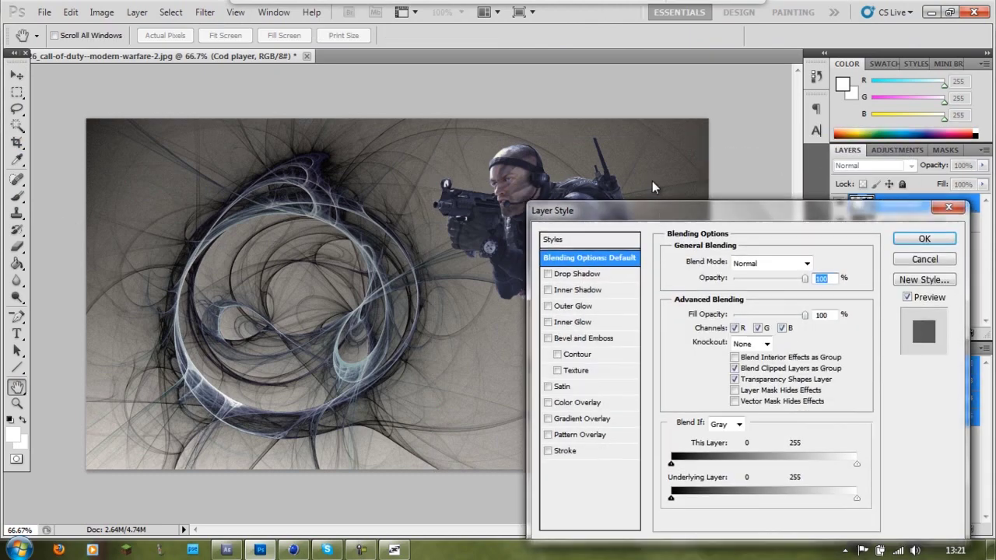
left_click(545, 399)
left_click(682, 303)
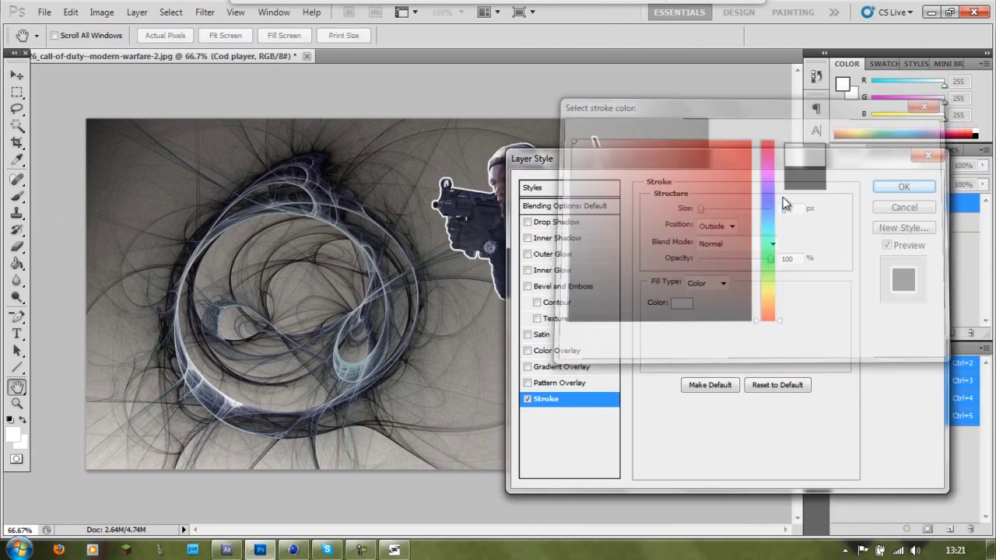
key("Escape")
left_click_drag(545, 158, 166, 110)
left_click_drag(312, 110, 183, 79)
mouse_move(264, 179)
left_mouse_down()
mouse_move(215, 179)
mouse_move(264, 179)
left_mouse_up()
left_click_drag(195, 129, 196, 138)
left_click(385, 109)
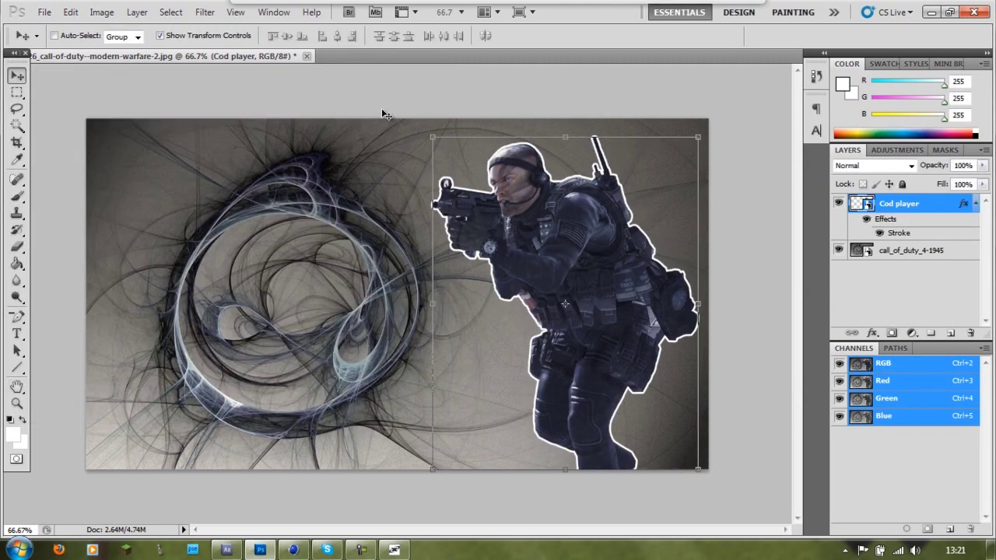
Open Blending Options for the fractal background layer
left_click(976, 203)
right_click(918, 223)
left_click(828, 164)
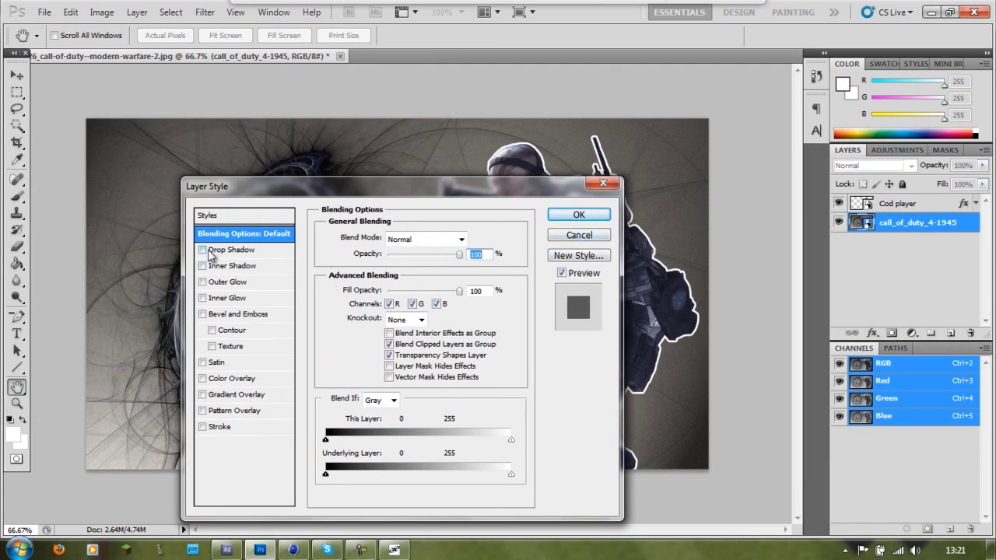
Add a cyan Color Overlay at 37% opacity to the fractal background
left_click(225, 379)
left_click(468, 238)
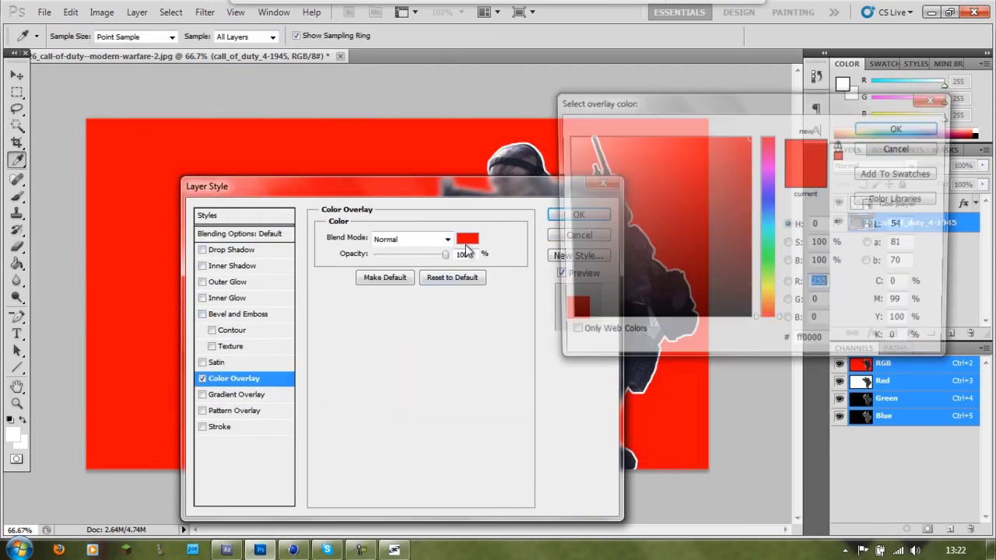
left_click(769, 227)
left_click_drag(769, 226, 769, 225)
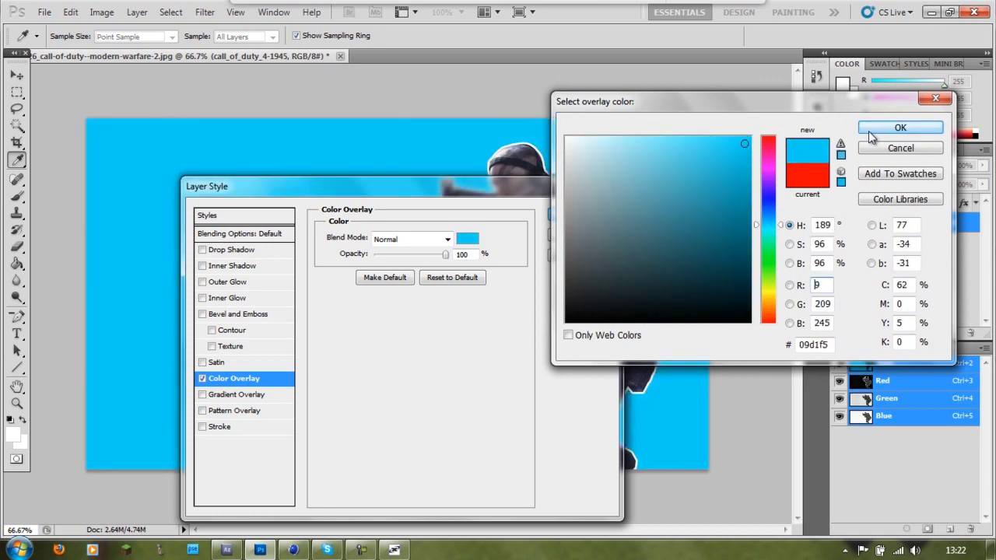
left_click(901, 128)
left_click_drag(445, 254, 393, 254)
left_click_drag(350, 186, 482, 207)
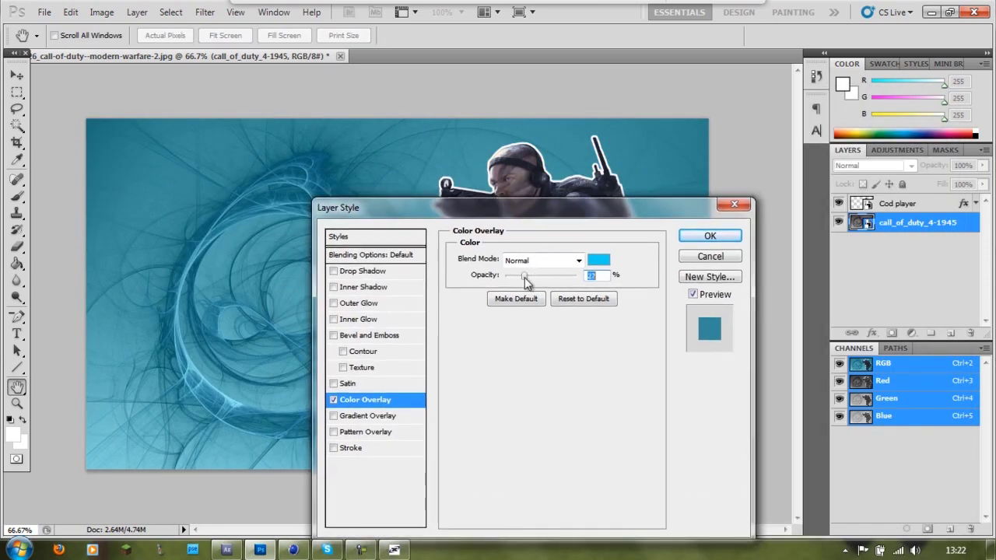
left_click_drag(524, 282, 544, 282)
left_click(694, 238)
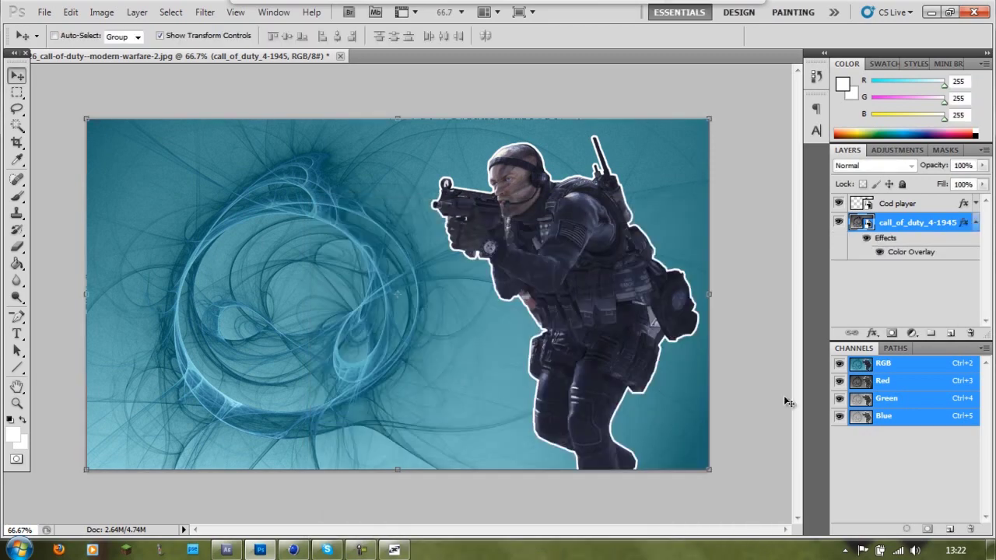
Select the Gradient tool with bright cyan 08ceff foreground and dark teal background colours
right_click(16, 263)
left_click(59, 262)
left_click(12, 434)
left_click(746, 137)
left_click(871, 128)
left_click(20, 442)
left_click(723, 220)
left_click(896, 128)
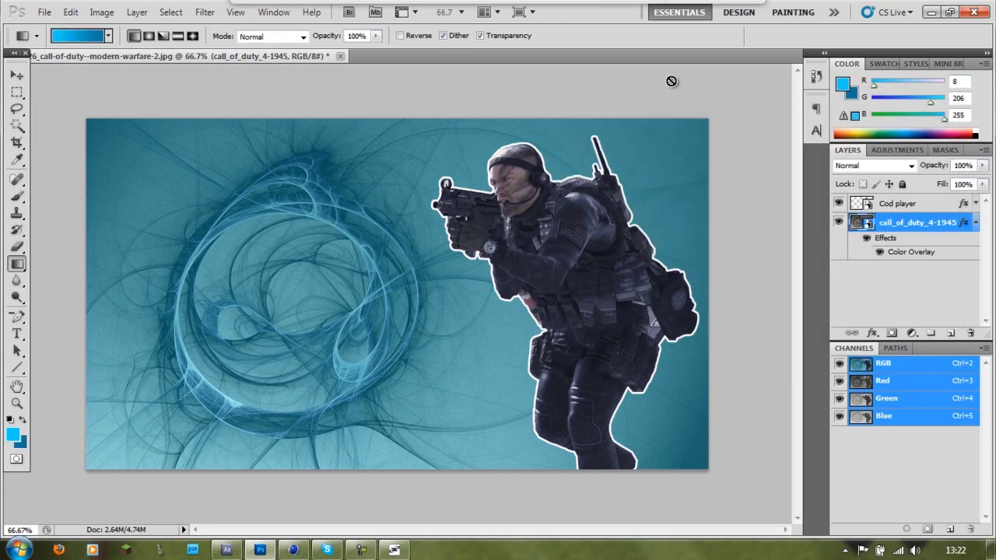
Rasterize the smart-object background layer so a gradient can be applied
left_click(510, 216)
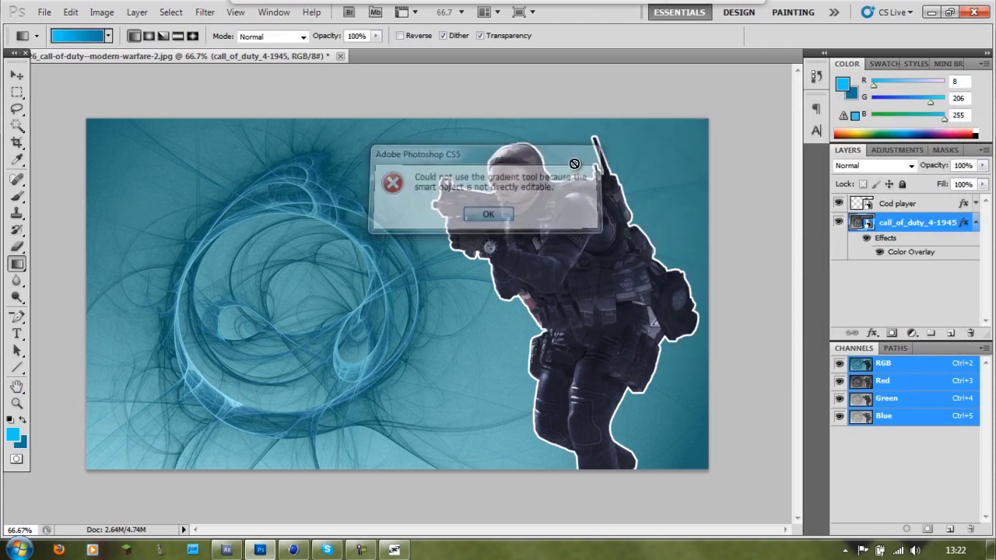
left_click(510, 215)
right_click(908, 222)
left_click(801, 221)
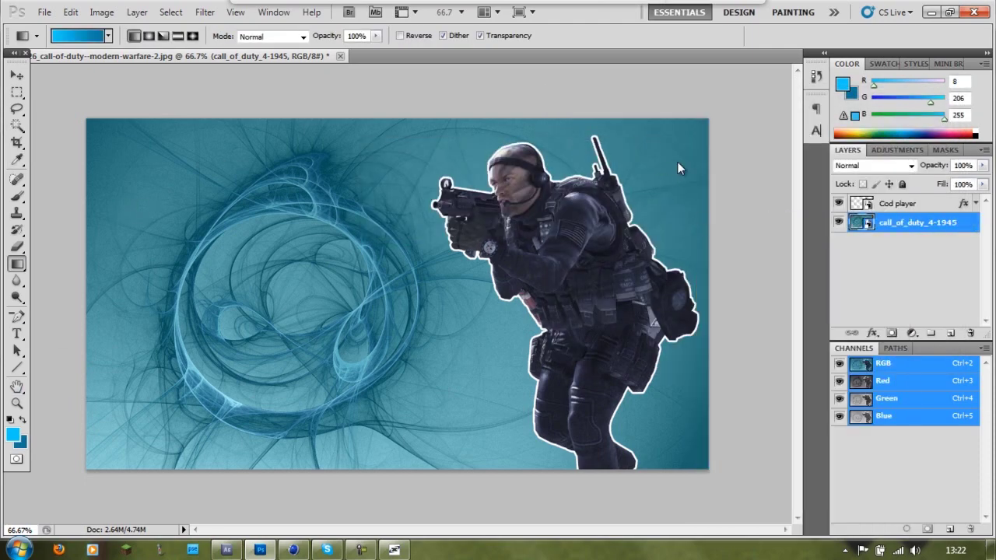
right_click(899, 222)
left_click(750, 308)
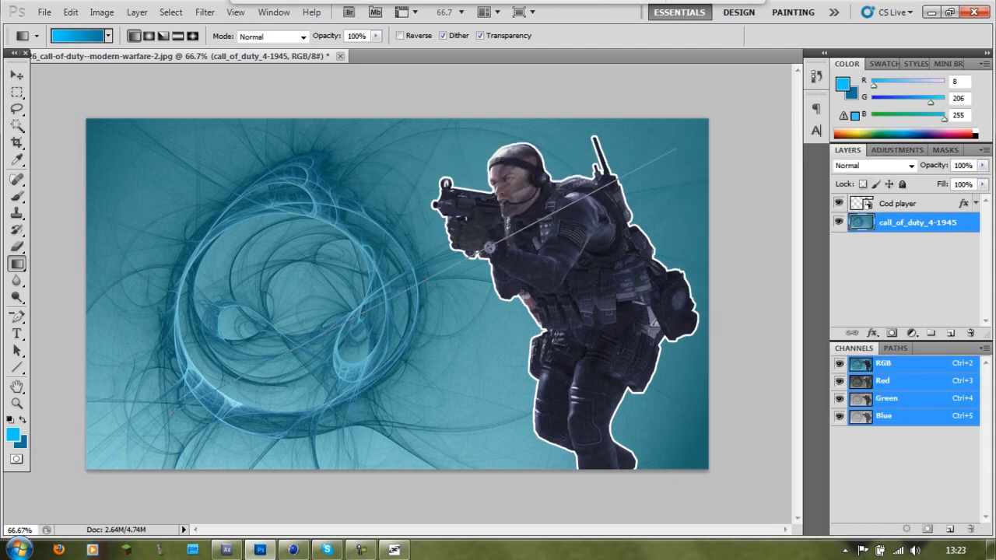
Draw a diagonal cyan-to-teal gradient on the background, then undo it
left_click_drag(421, 272, 362, 308)
right_click(903, 222)
left_click(845, 247)
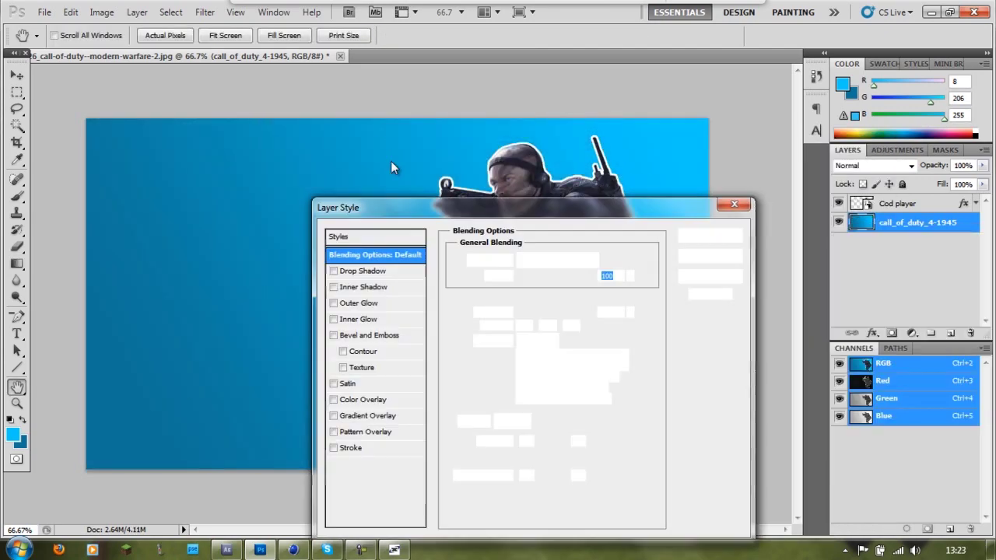
type("0")
left_click(708, 256)
key("ctrl+z")
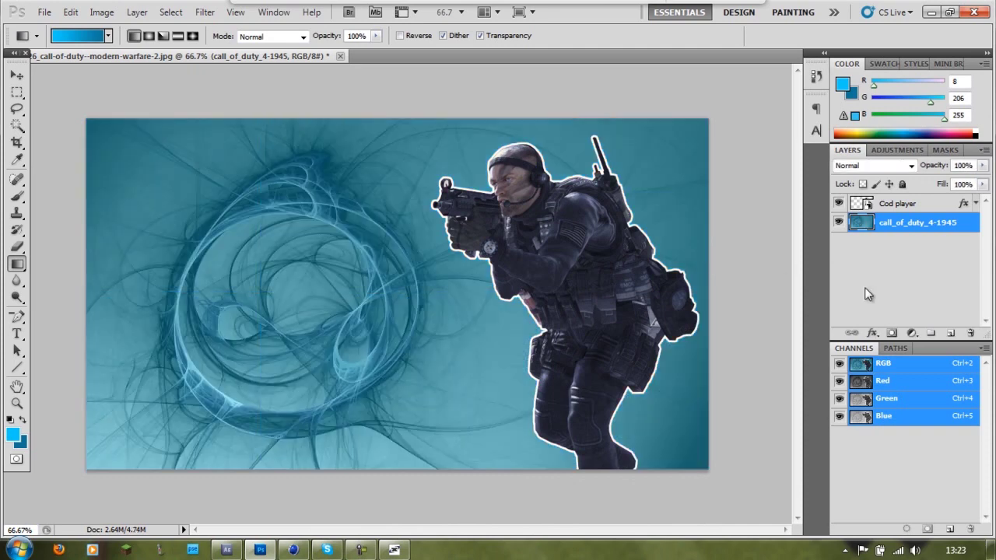
Try a second diagonal blue gradient on the background and undo that too
left_click(873, 204, "ctrl")
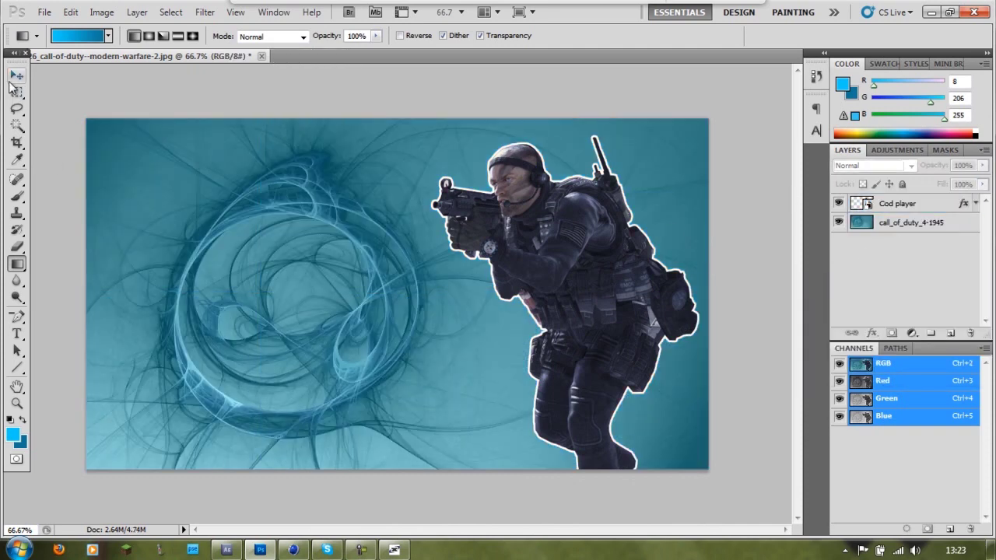
right_click(837, 288)
key("Escape")
right_click(851, 226)
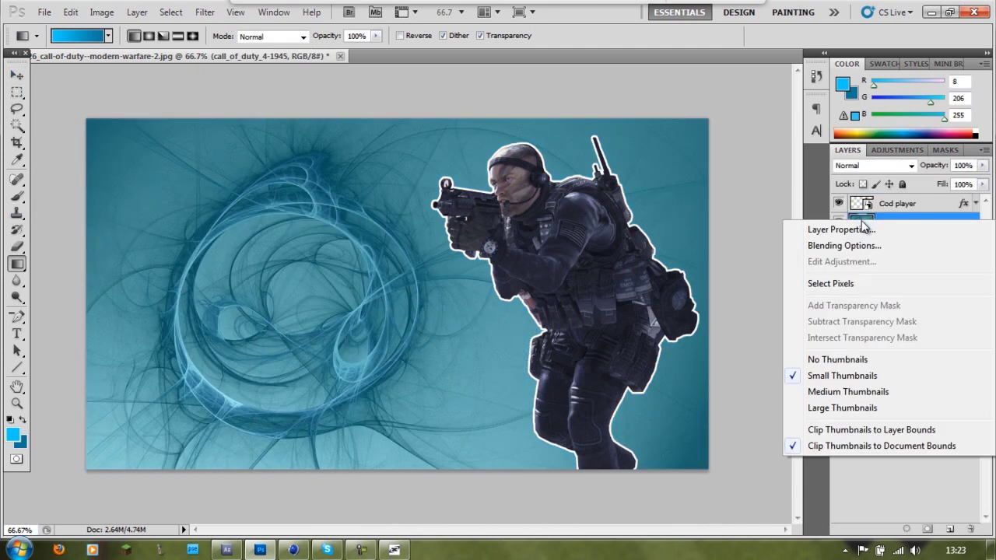
key("Escape")
key("h")
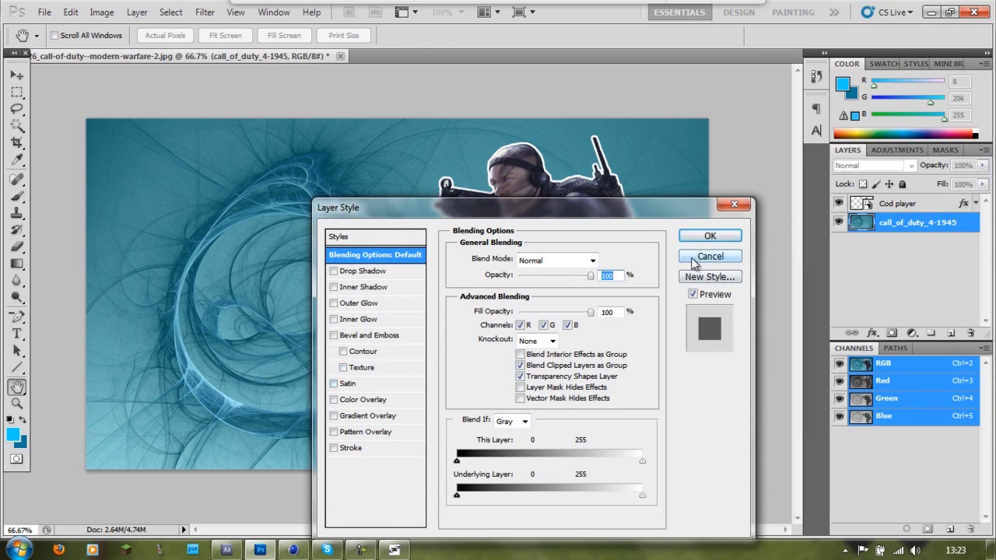
left_click(708, 257)
left_click_drag(502, 165, 537, 187)
key("ctrl+z")
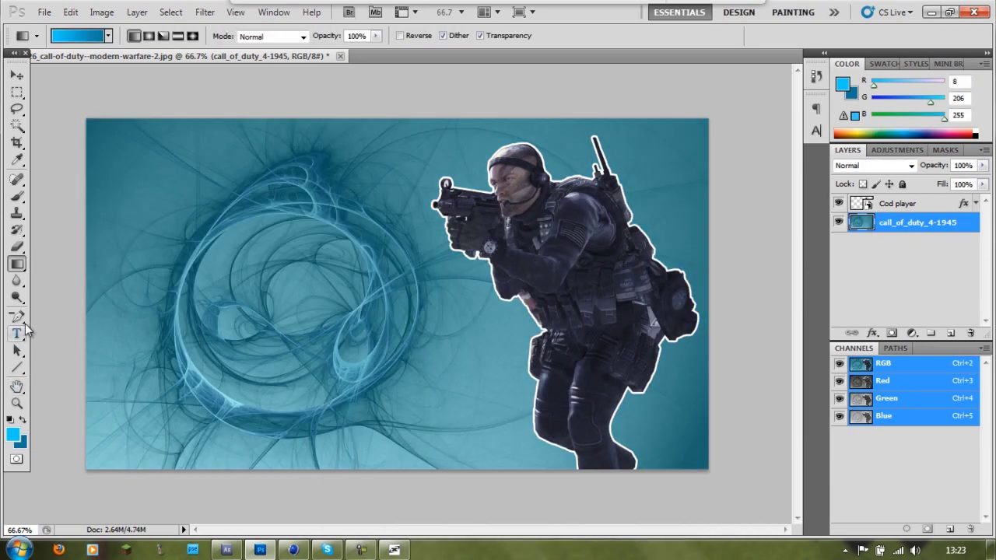
left_click(17, 91)
Give the background a cyan 00d2ff Color Overlay at about 20%, with Stroke turned off
right_click(861, 222)
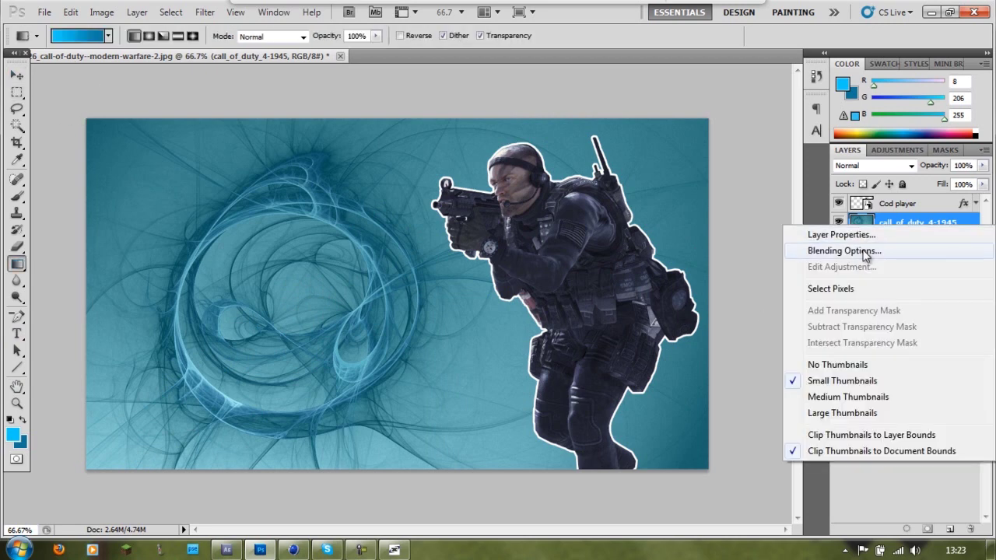
left_click(814, 249)
left_click(352, 448)
left_click(333, 448)
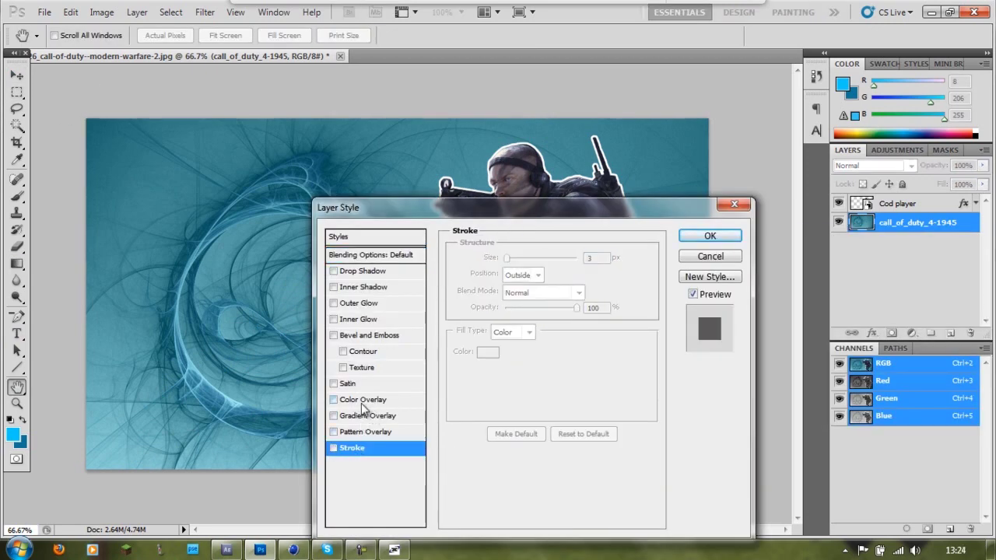
left_click(363, 399)
left_click(598, 261)
left_click(768, 224)
left_click(749, 138)
left_click(899, 128)
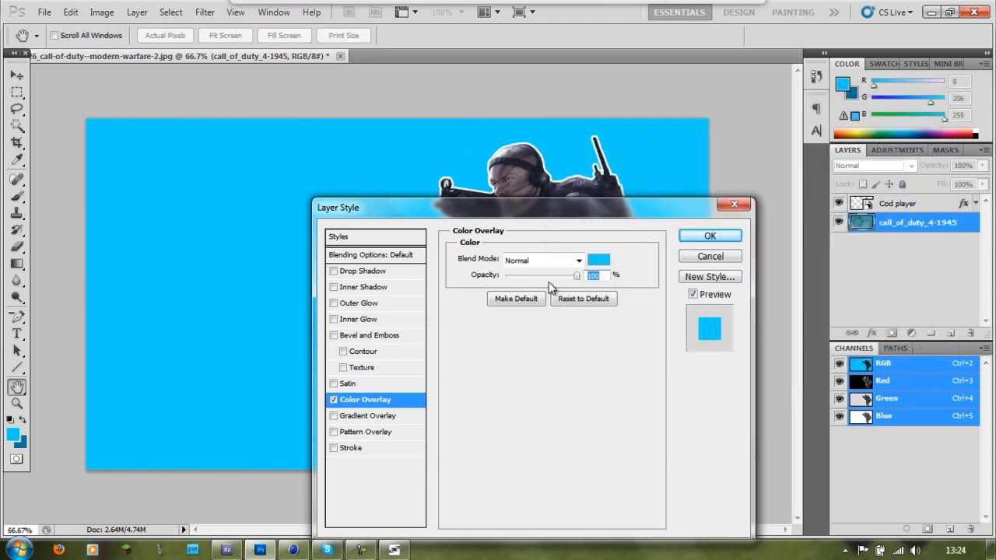
left_click_drag(576, 274, 519, 274)
left_click(735, 234)
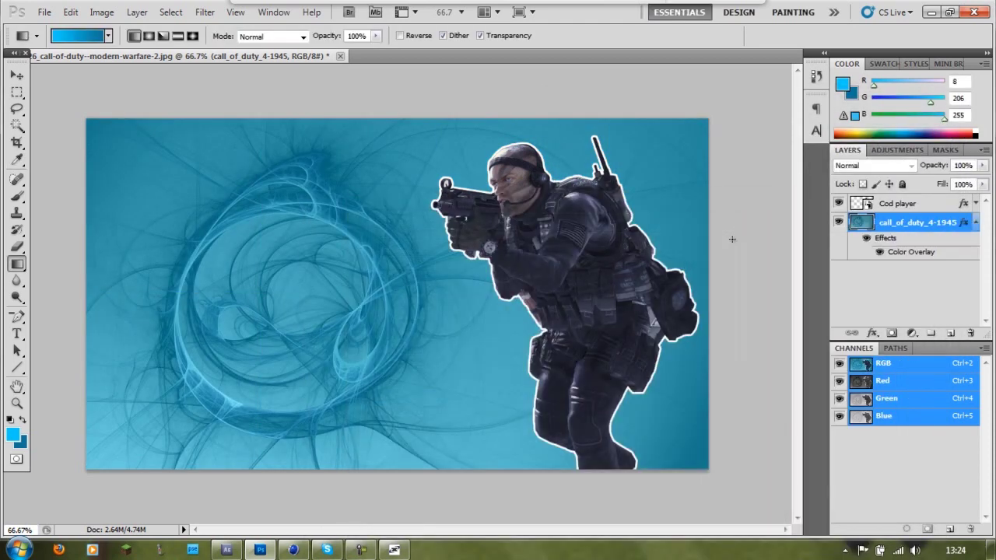
Give the Cod player a dark blue Color Overlay at 10%, then switch to Cinema 4D
right_click(907, 203)
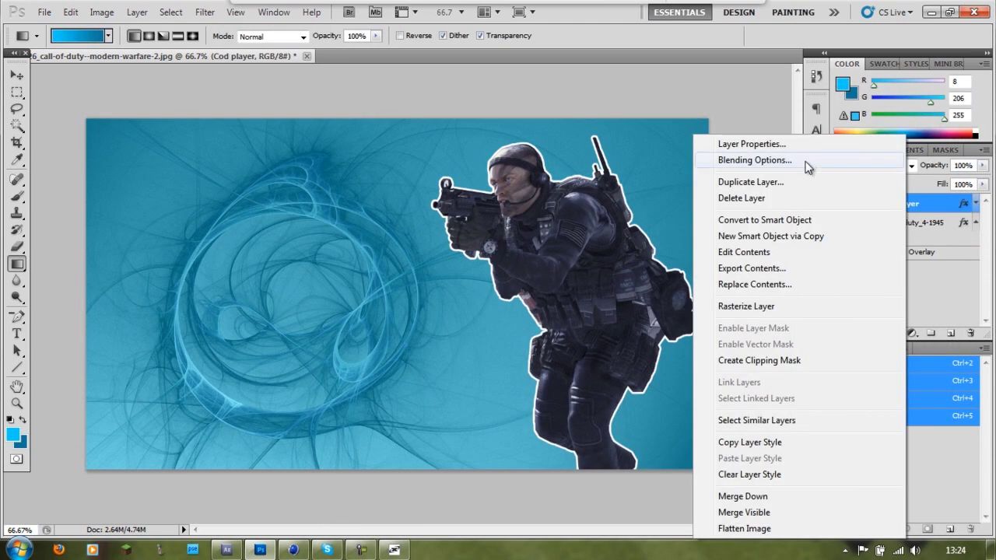
left_click(807, 165)
left_click_drag(492, 210, 189, 116)
left_click(158, 292)
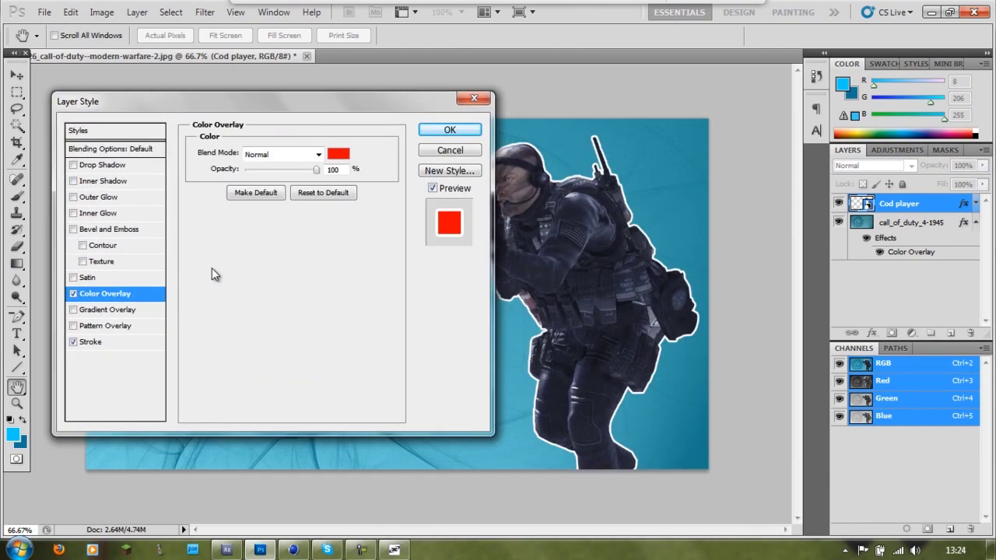
left_click(339, 153)
left_click(770, 223)
key("Return")
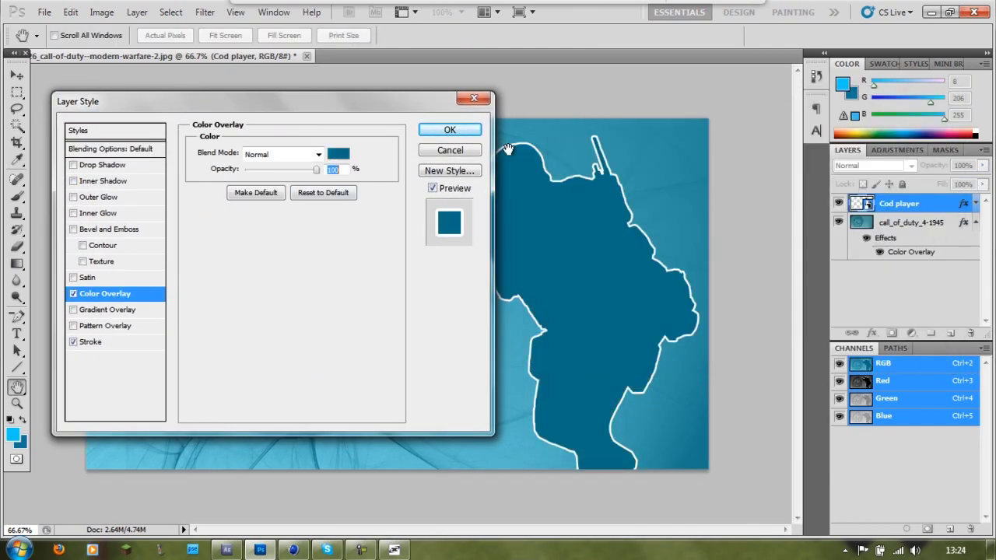
left_click_drag(253, 171, 253, 176)
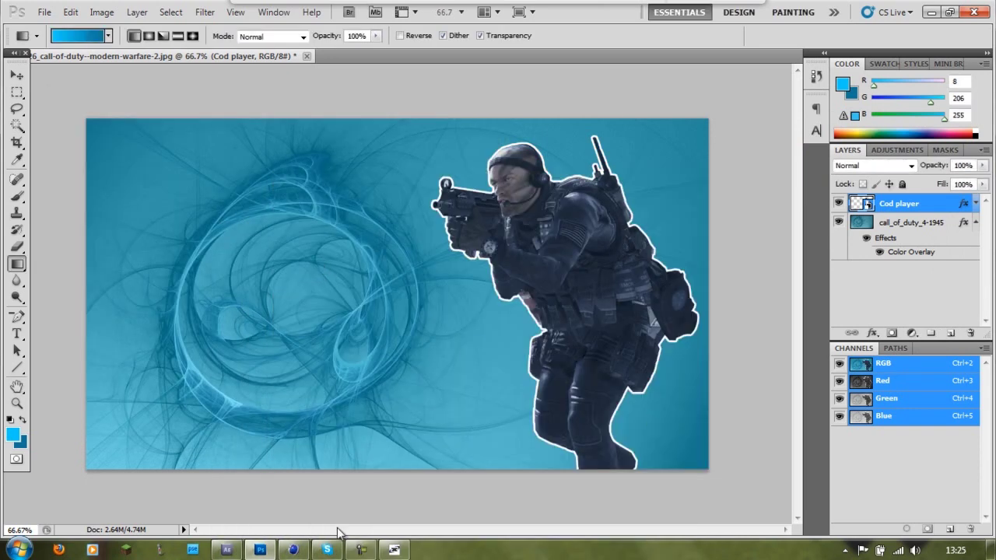
left_click(293, 549)
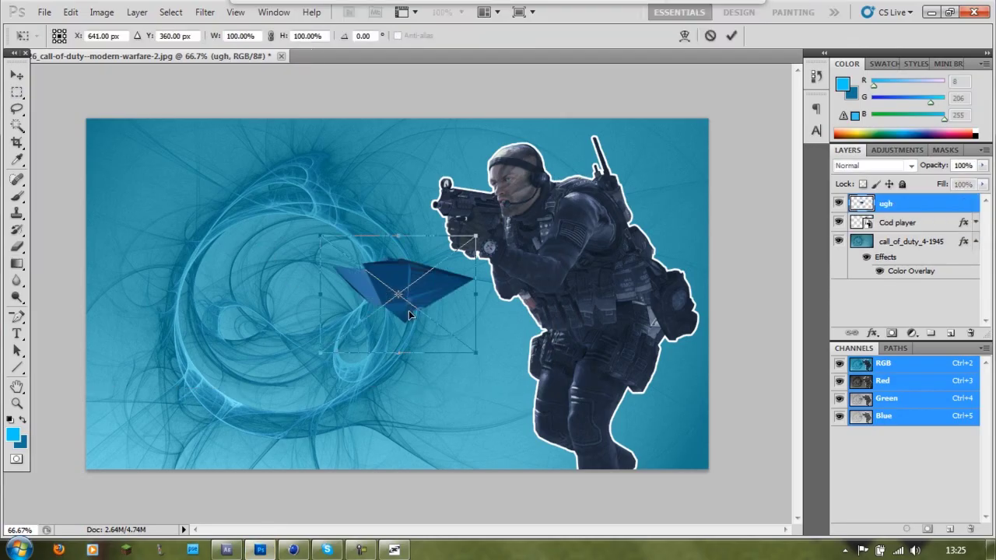
Enlarge the blue crystal and place it at the upper left over the swirl
left_click_drag(409, 311, 164, 214)
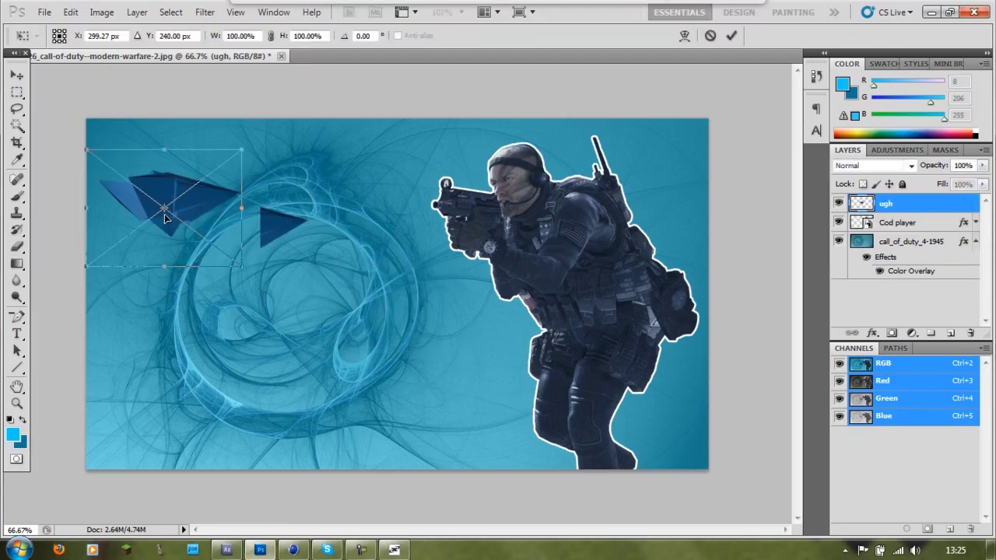
mouse_move(242, 272)
left_mouse_down()
mouse_move(340, 382)
mouse_move(377, 399)
left_mouse_up()
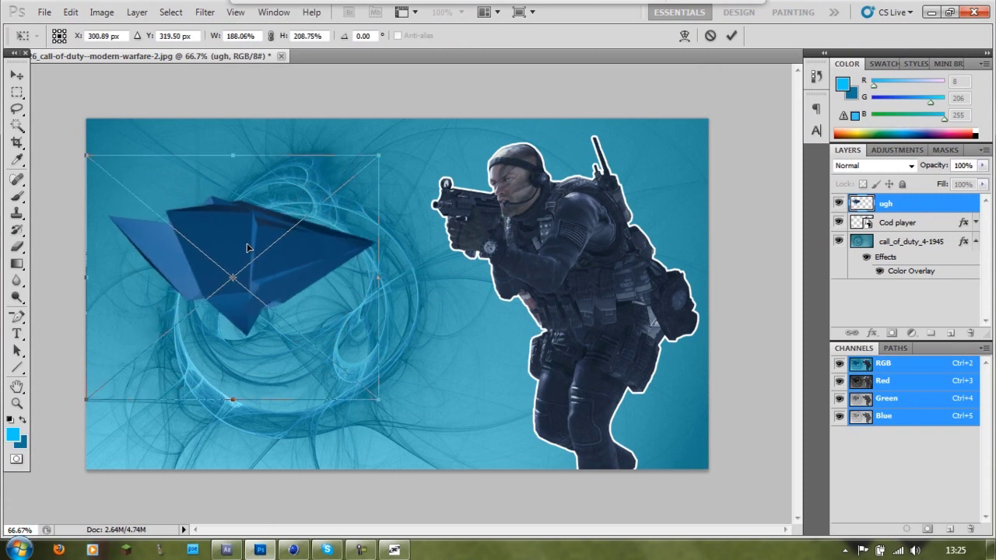
left_click_drag(265, 249, 302, 266)
left_click(731, 36)
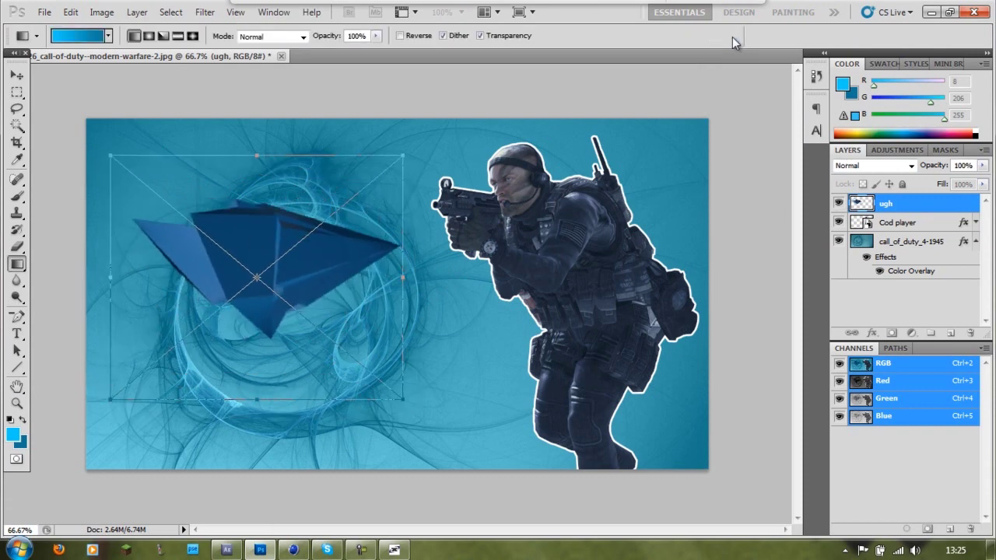
Fill the background with a dark-blue-to-bright-cyan gradient, bright on the right
left_click(879, 247)
left_click_drag(109, 418, 166, 426)
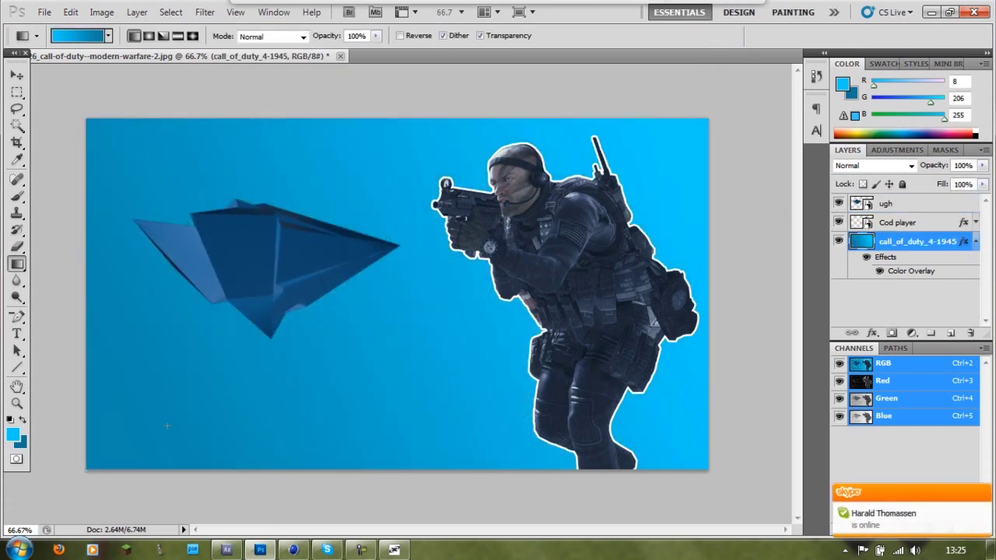
left_click_drag(378, 310, 528, 345)
left_click_drag(361, 337, 658, 204)
Scale the Cod player soldier up to about 109% and reposition it slightly
left_click(899, 223)
left_click(16, 74)
key("ctrl+t")
left_click_drag(583, 267, 597, 267)
mouse_move(723, 119)
left_mouse_down()
mouse_move(734, 107)
mouse_move(707, 107)
left_mouse_up()
left_click_drag(562, 304, 568, 303)
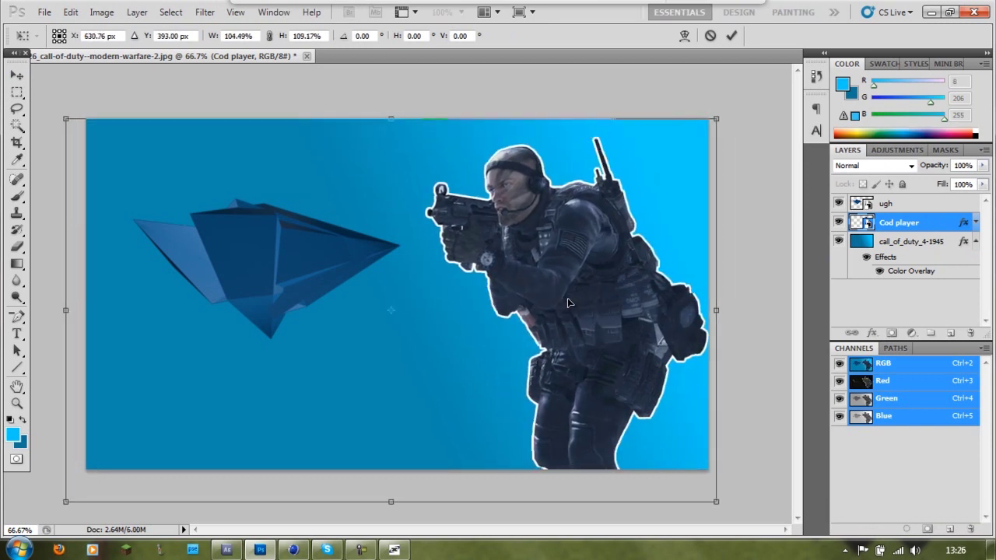
Commit the soldier's resize and redraw the background gradient diagonally
left_click(732, 36)
left_click(885, 203)
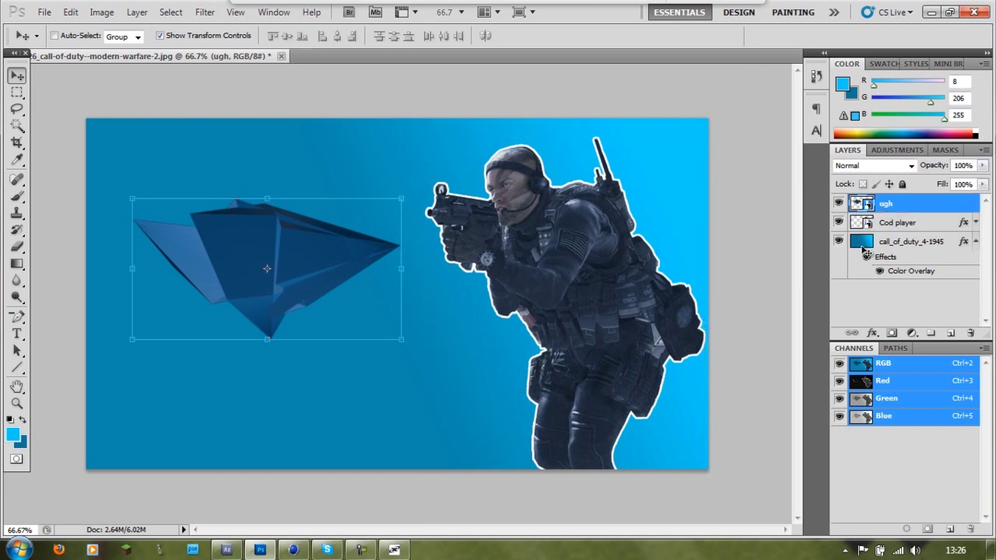
key("g")
left_click(907, 241)
left_click_drag(662, 157, 509, 223)
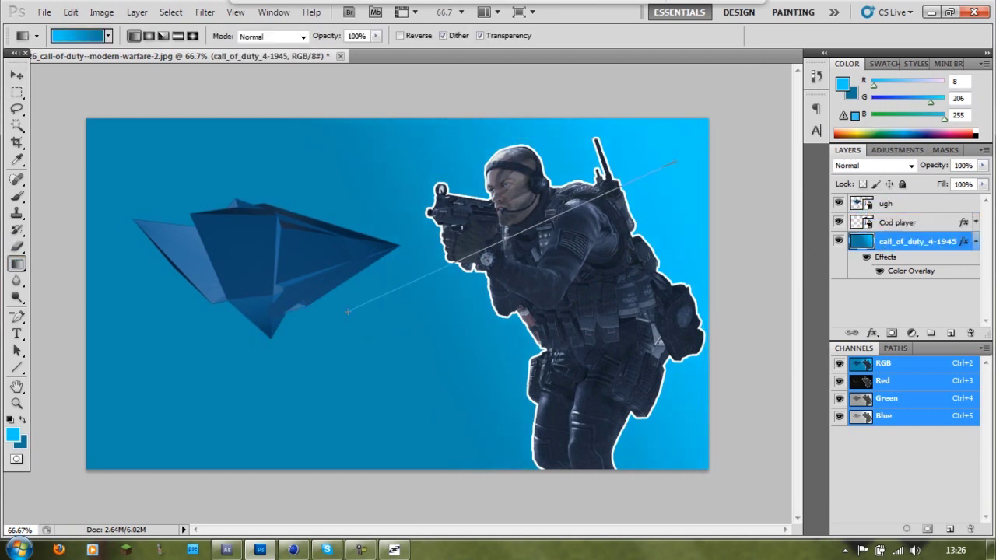
Duplicate the ugh crystal layer, then move, enlarge and rotate the copy about 68°
left_click(895, 204)
right_click(891, 204)
left_click(924, 205)
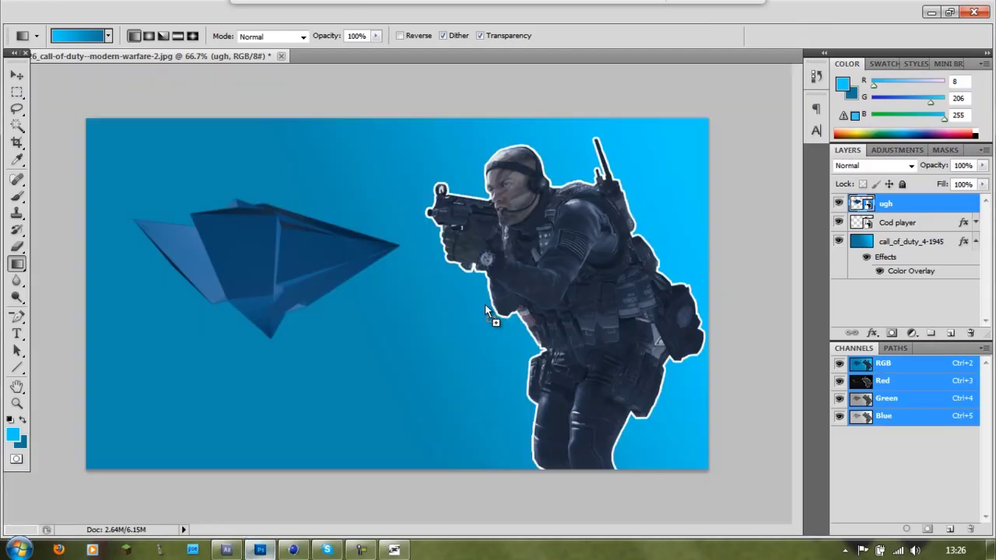
key("ctrl+j")
key("ctrl+t")
mouse_move(432, 277)
left_mouse_down()
mouse_move(242, 242)
mouse_move(224, 261)
left_mouse_up()
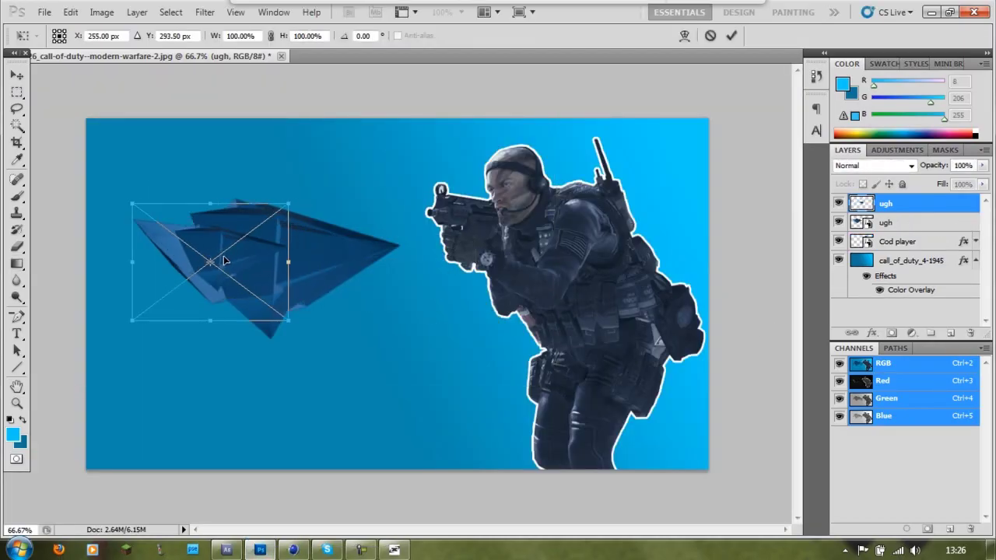
left_click_drag(286, 320, 382, 374)
mouse_move(311, 298)
left_mouse_down()
mouse_move(380, 316)
mouse_move(334, 337)
mouse_move(700, 336)
left_mouse_up()
key("g")
key("Return")
Set the Eraser to the 24 px splatter brush and rasterize the crystal copy layer
key("e")
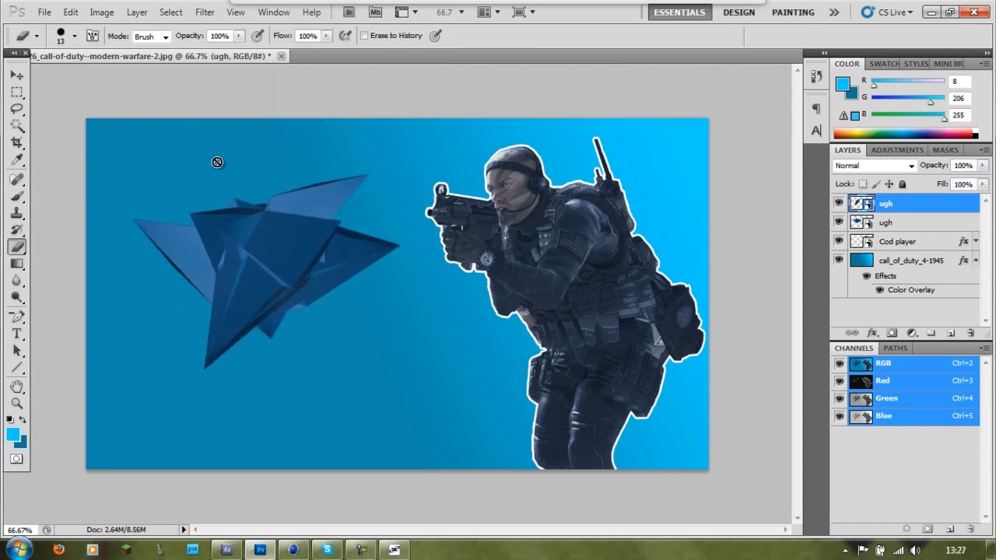
left_click(74, 35)
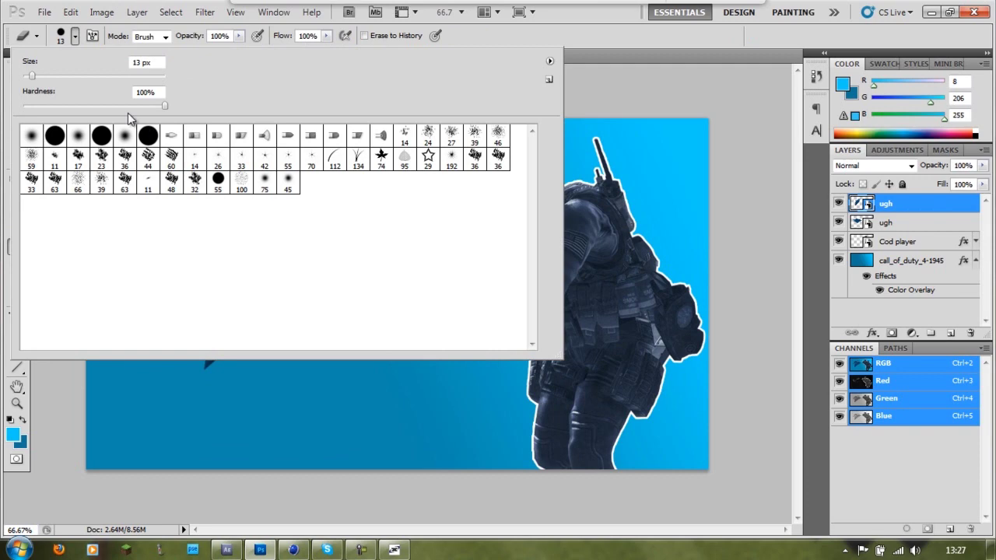
left_click(428, 136)
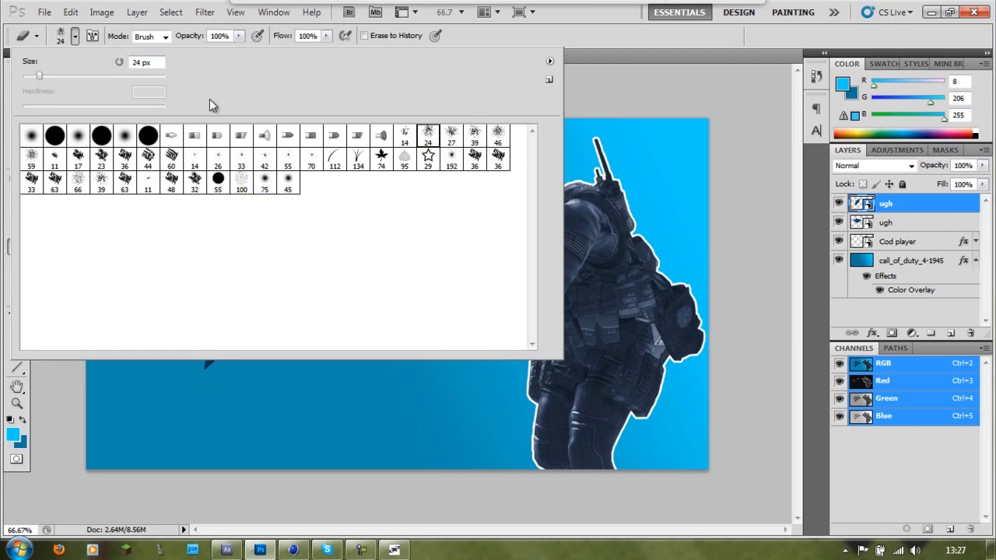
key("Return")
right_click(880, 206)
left_click(897, 225)
right_click(897, 225)
left_click(748, 317)
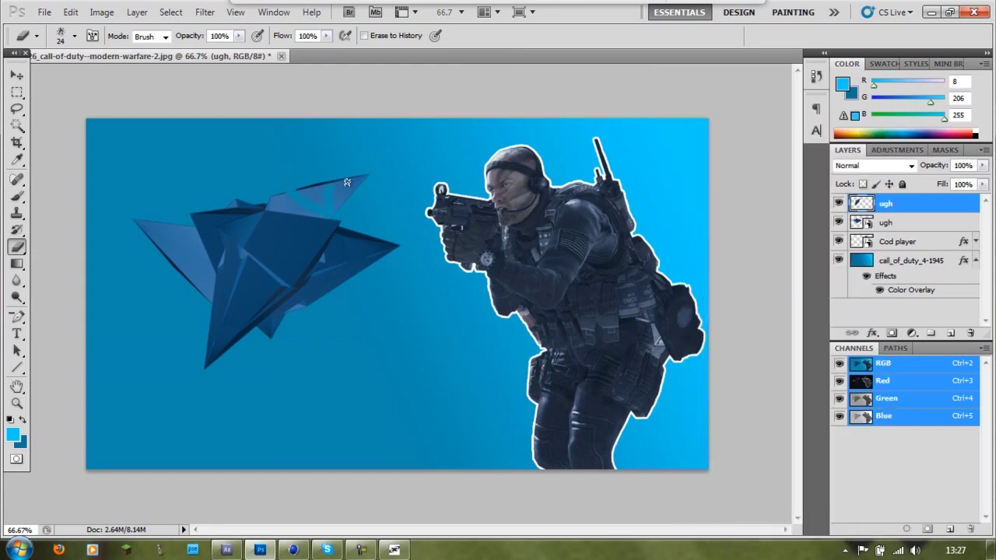
Erase part of the crystal copy, undo the oversized stroke, and resize the eraser to 67 px
left_click(74, 35)
key("Return")
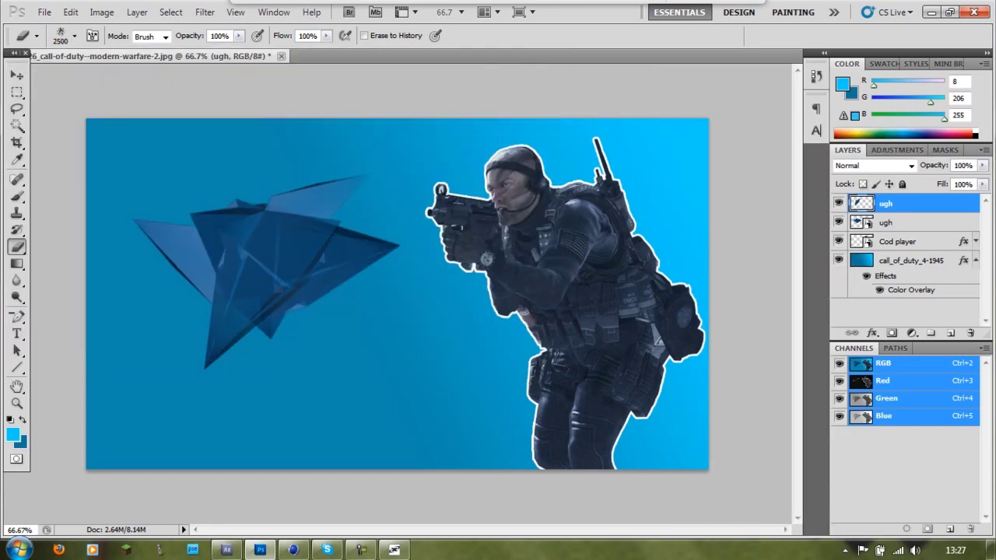
left_click_drag(243, 92, 250, 109)
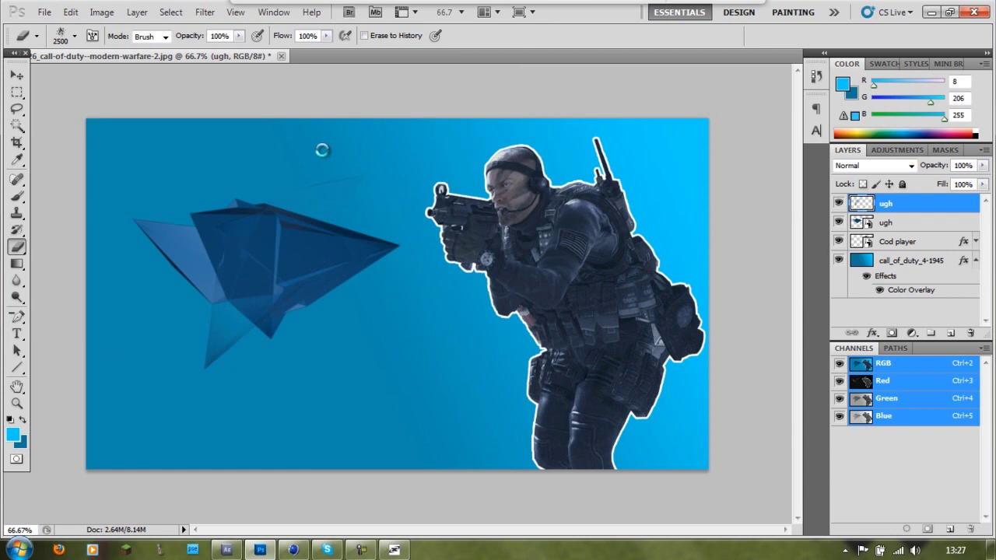
key("ctrl+z")
left_click(74, 35)
type("67")
key("Return")
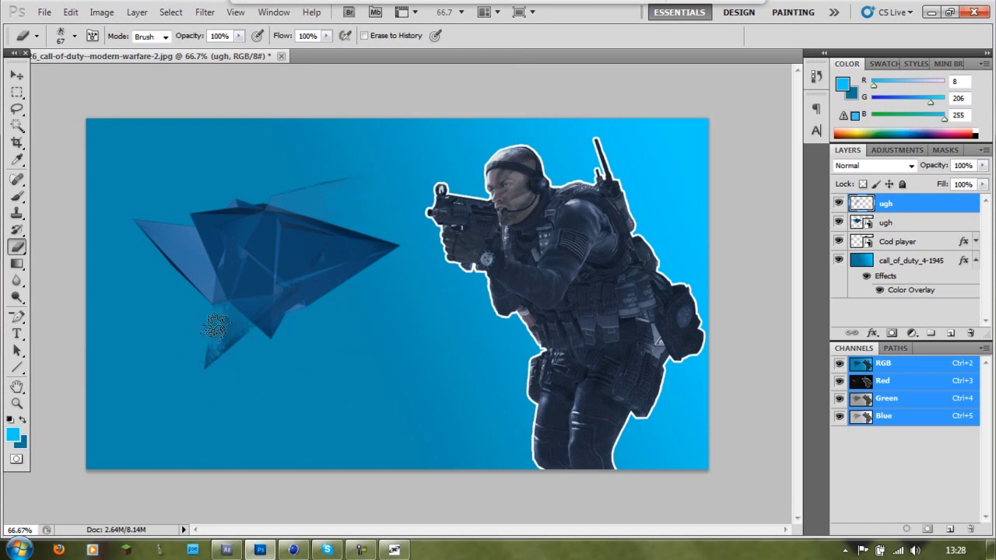
Move the crystal copy below the original and tilt it about 3.6°
key("ctrl+bracketleft")
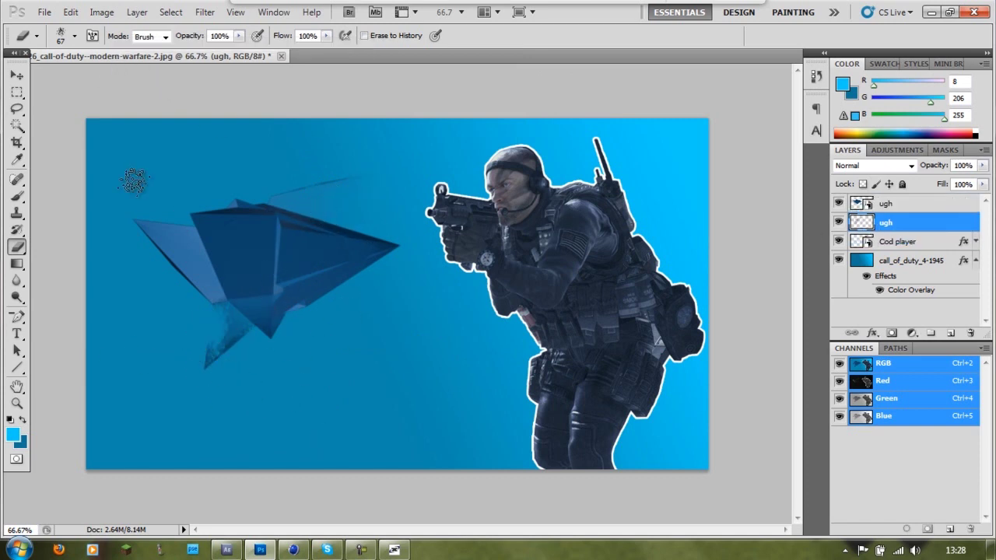
right_click(884, 223)
left_click(498, 219)
key("ctrl+t")
left_click_drag(337, 163, 415, 172)
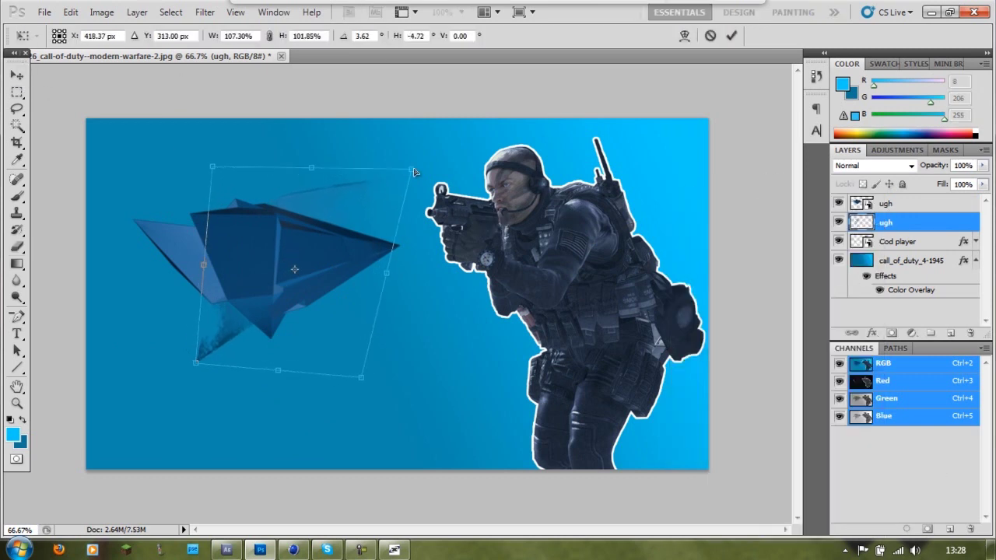
key("Return")
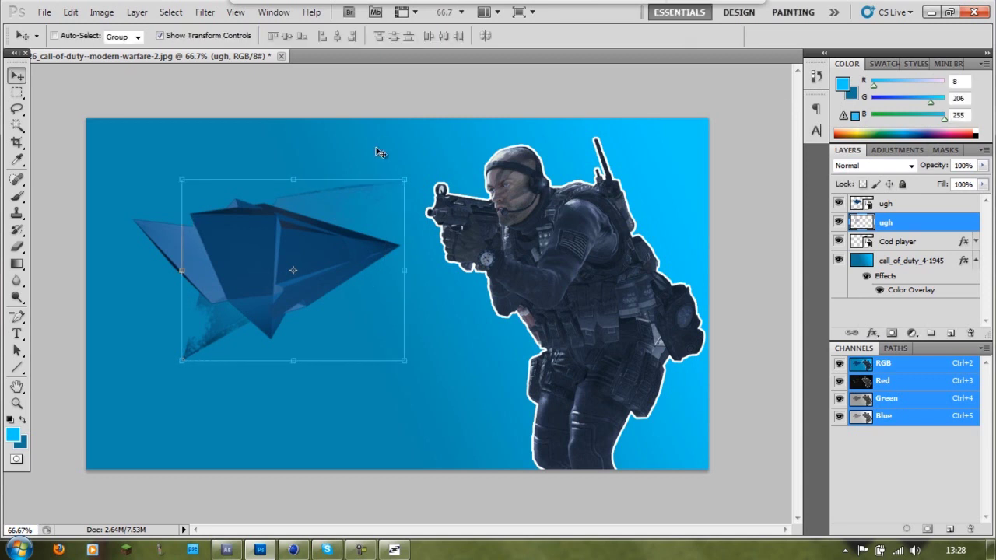
Shift both ugh crystal layers left and enlarge them to 109%
left_click(905, 206, "ctrl")
left_click_drag(283, 267, 254, 256)
key("ctrl+t")
left_click_drag(373, 344, 378, 362)
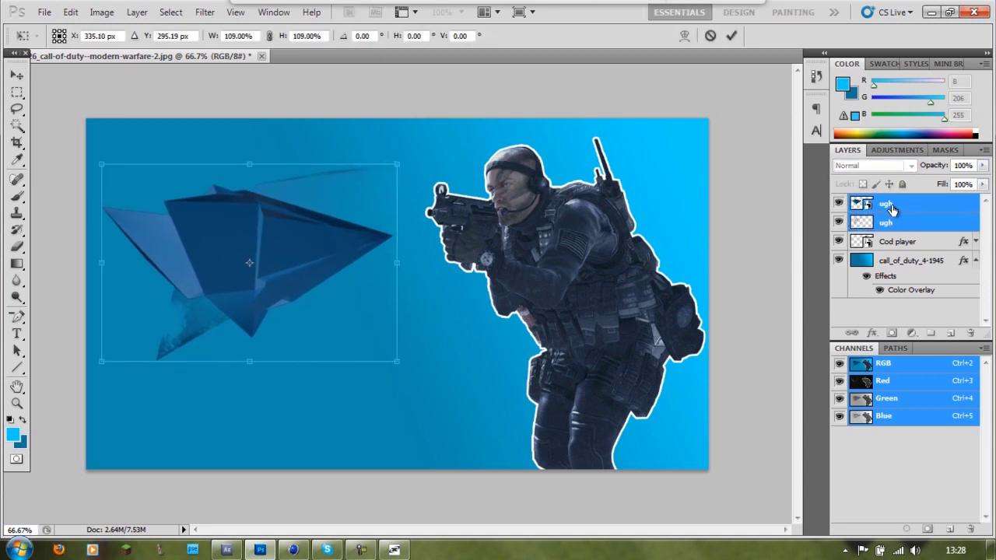
key("Return")
Add an Outer Glow to the top crystal with size 62 and range 80%
double_click(930, 204)
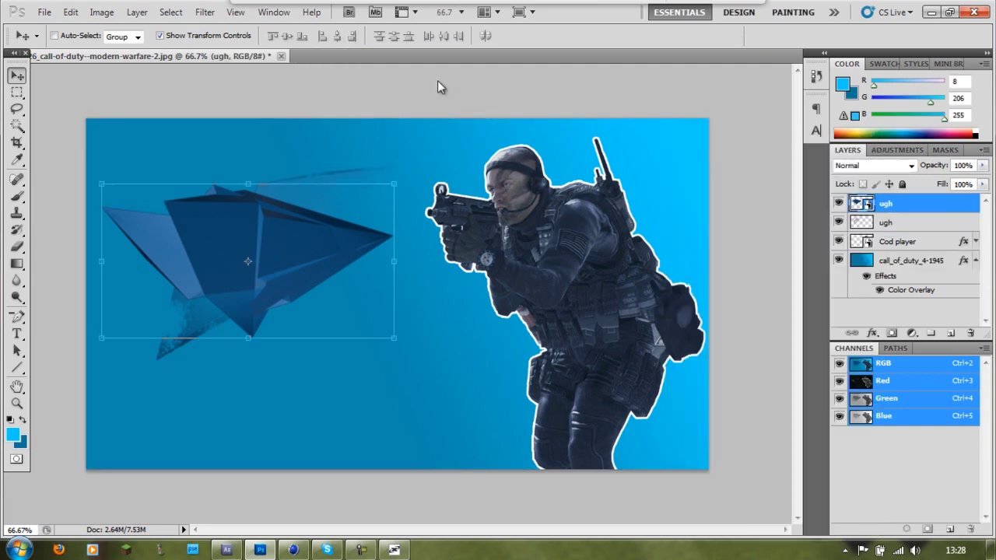
left_click(297, 278)
left_click(323, 278)
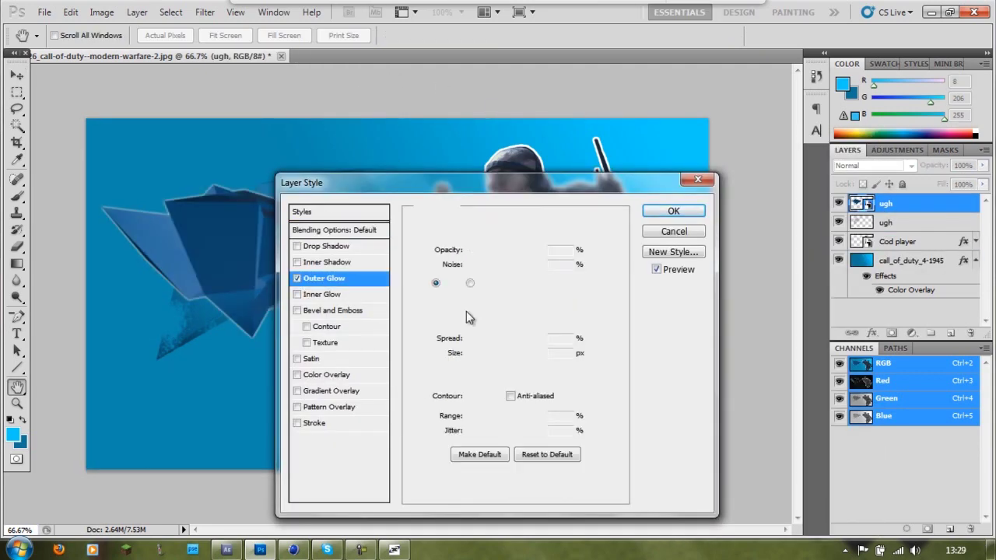
left_click_drag(472, 354, 490, 363)
left_click_drag(504, 417, 534, 420)
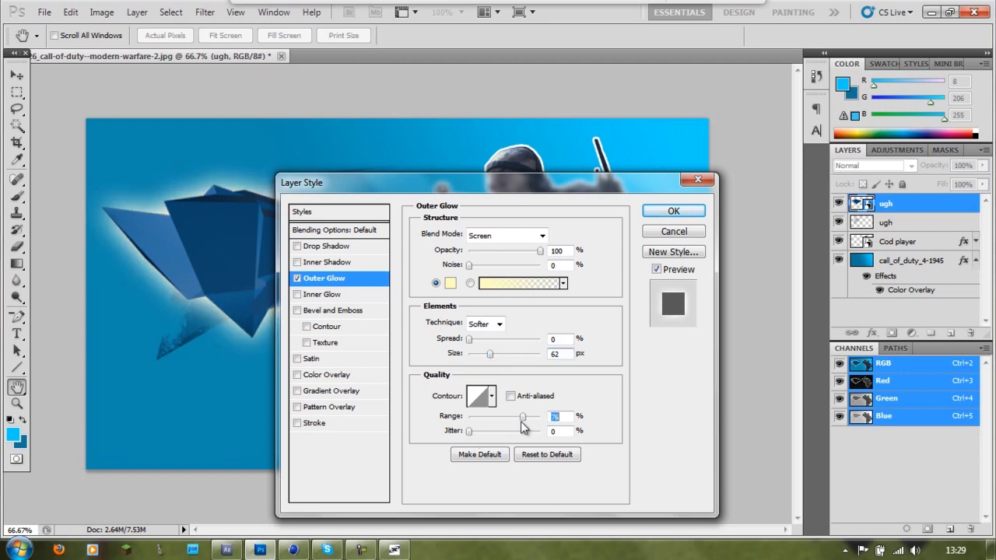
left_click(491, 396)
left_click(526, 418)
Make the outer glow colour light cyan and apply the layer style
left_click(450, 284)
left_click(769, 231)
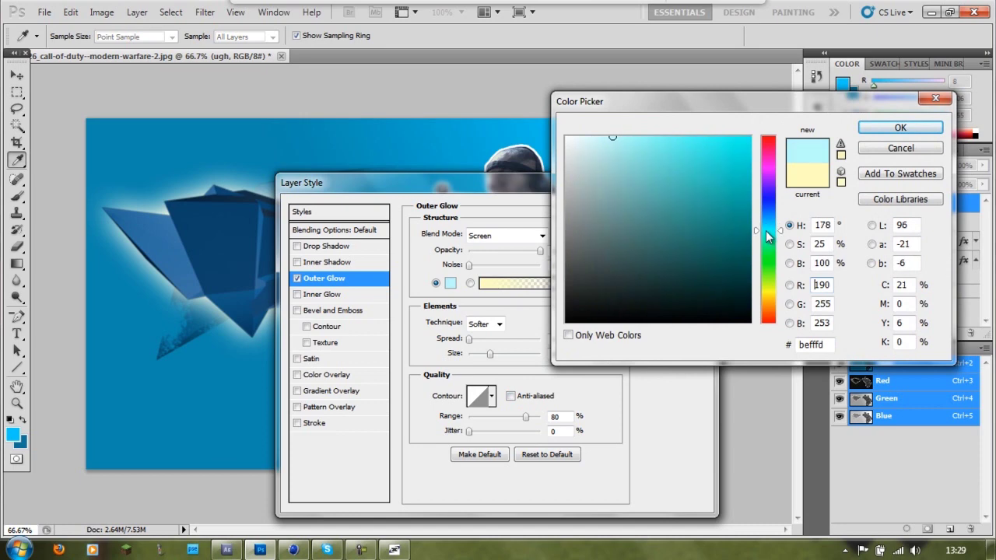
left_click(629, 143)
left_click(901, 127)
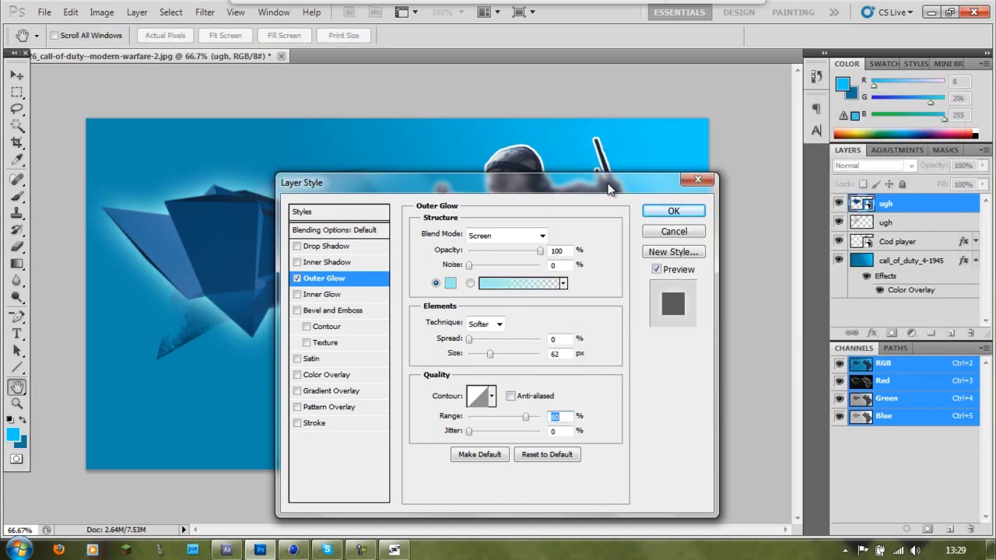
left_click(676, 207)
Lower the main crystal layer's opacity to 89%
key("h")
left_click_drag(542, 247, 527, 246)
left_click(643, 213)
key("v")
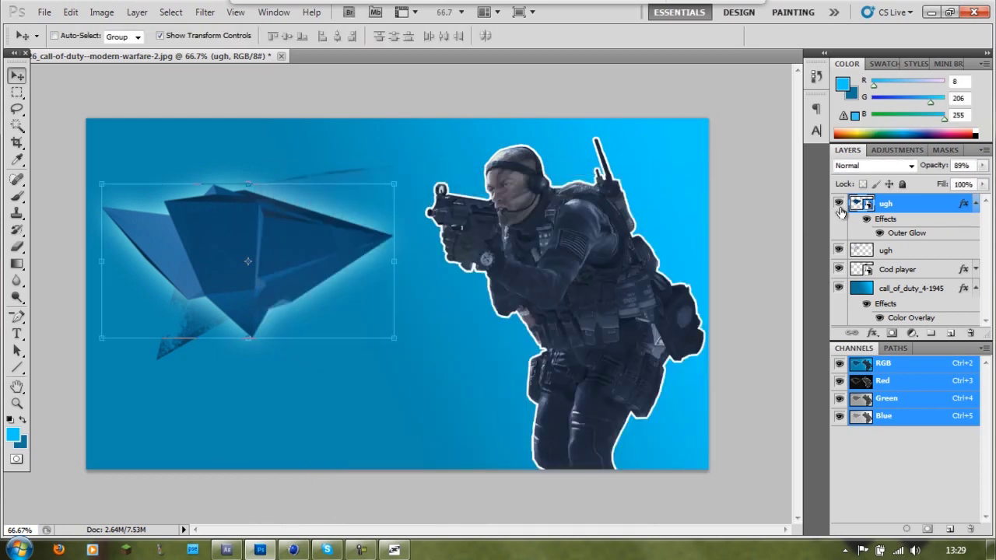
Duplicate the Cod player soldier layer and move the copy up and left
left_click(899, 270)
right_click(902, 271)
left_click(732, 184)
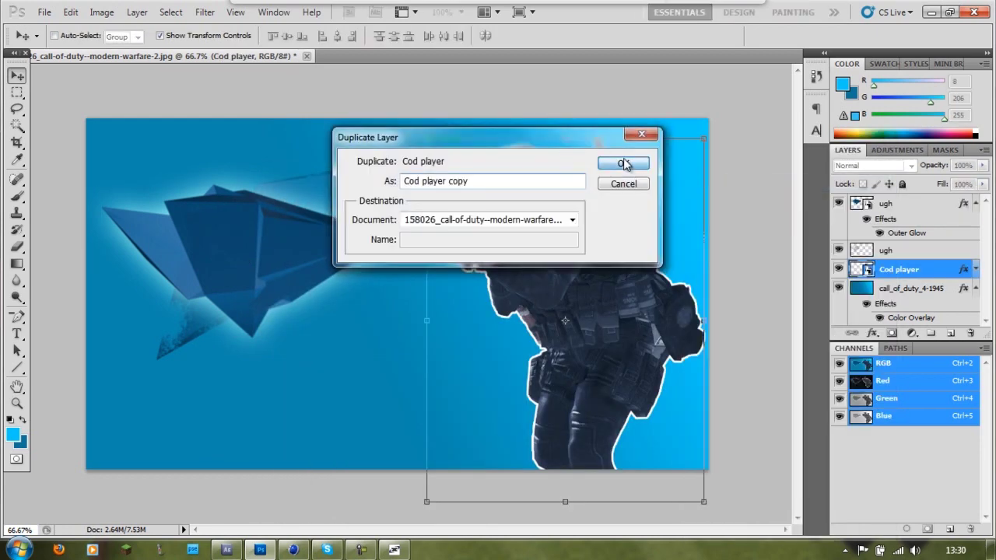
left_click(623, 163)
left_click_drag(572, 261, 531, 256)
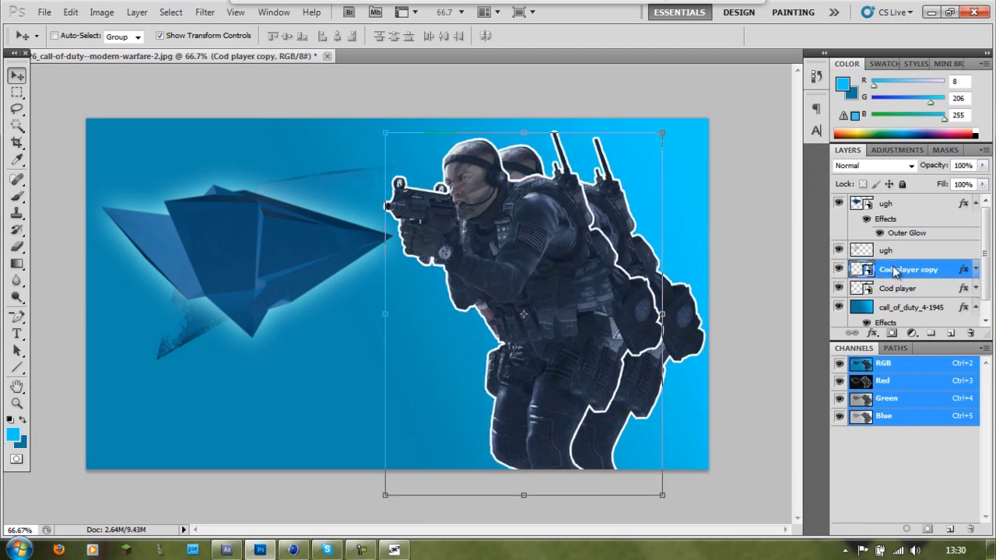
right_click(894, 271)
left_click(740, 155)
Rotate the soldier copy about -99° and place it behind the original
key("Escape")
key("ctrl+t")
left_click_drag(271, 265, 171, 304)
mouse_move(643, 412)
left_mouse_down()
mouse_move(426, 301)
mouse_move(617, 388)
left_mouse_up()
left_click(731, 36)
key("ctrl+bracketleft")
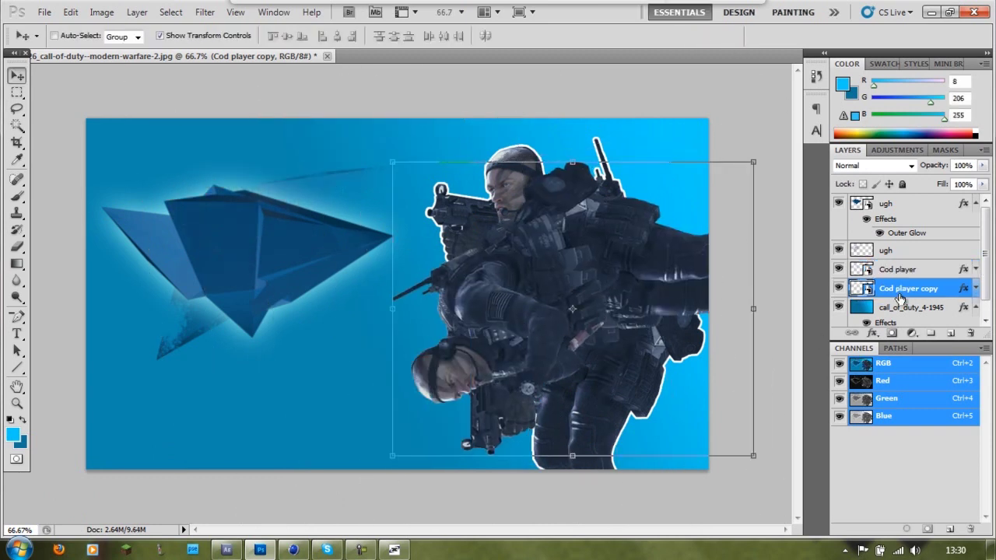
Shrink the soldier copy to about 83%, nudge it up and tilt it about -3°
key("ctrl+t")
left_click_drag(313, 163, 394, 164)
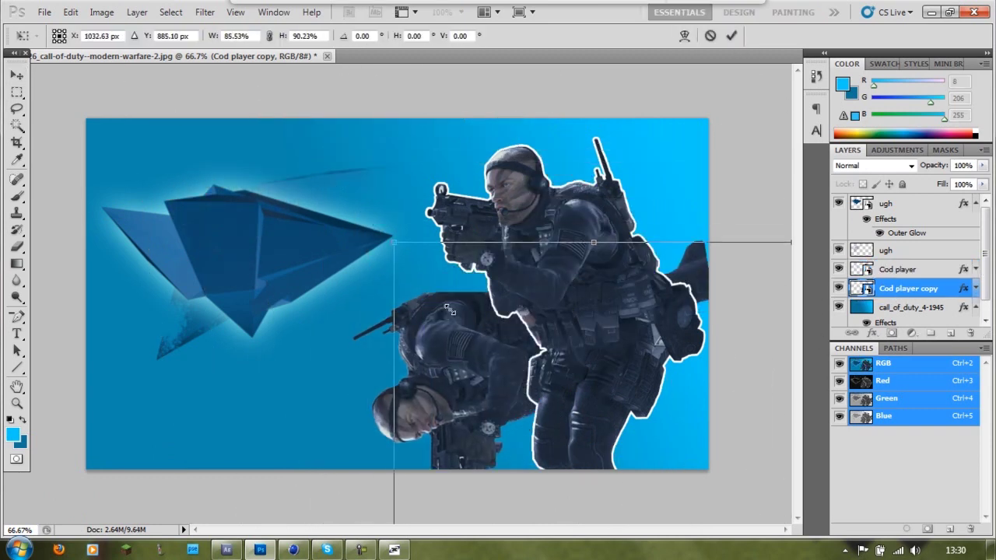
key("shift+Up")
key("shift+Up")
key("Up")
key("Up")
key("Up")
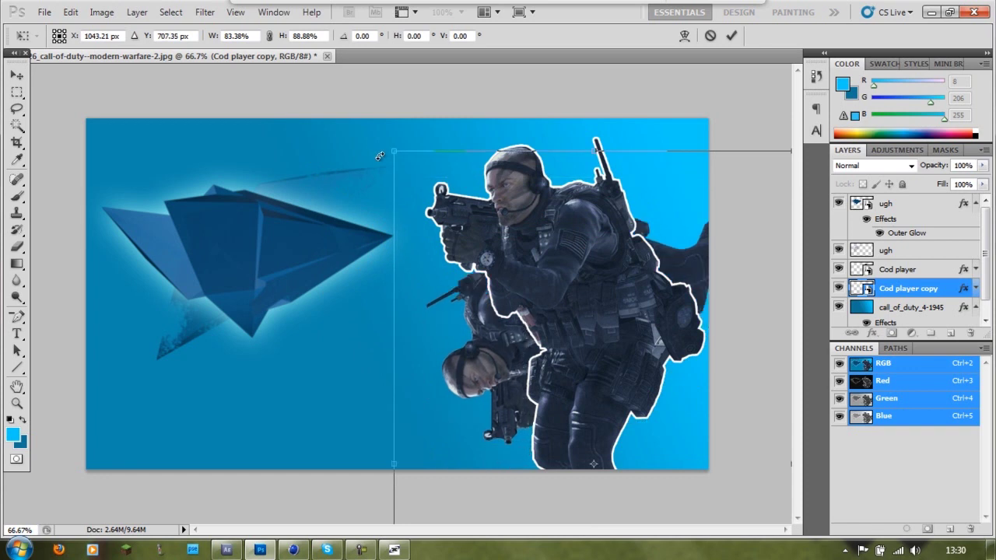
left_click_drag(411, 136, 389, 147)
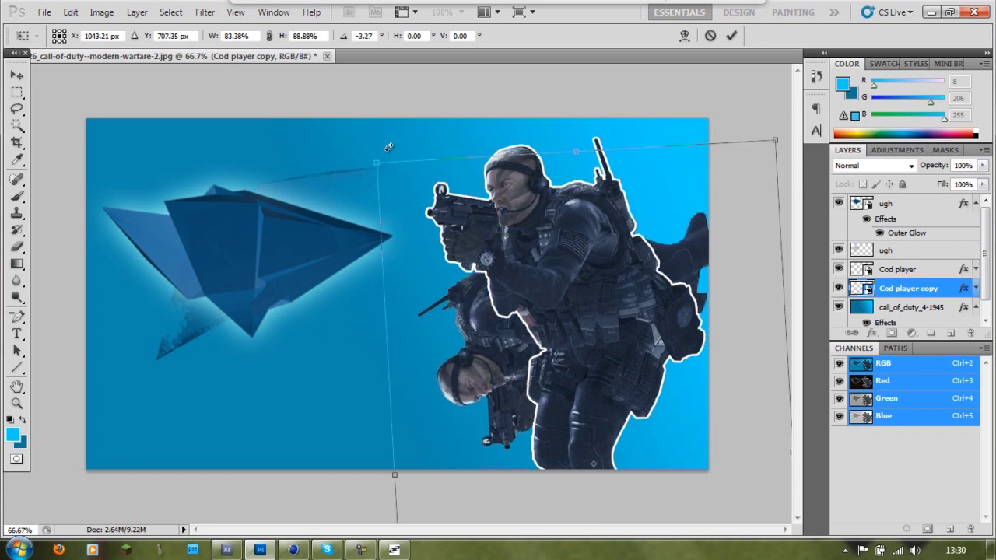
left_click(8, 230)
left_click(462, 221)
left_click(75, 35)
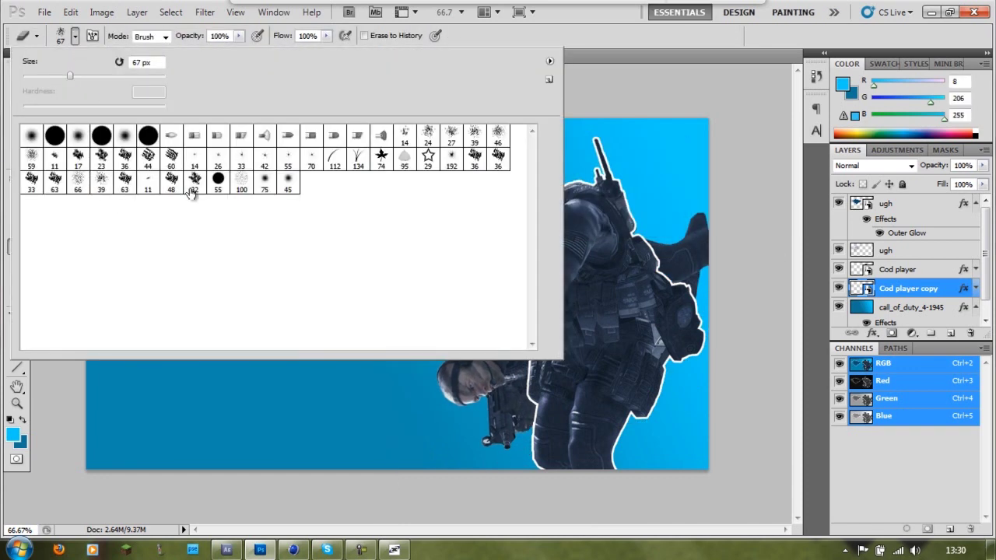
Rasterize the Cod player copy layer and erase a first patch with a splatter brush
left_click(381, 155)
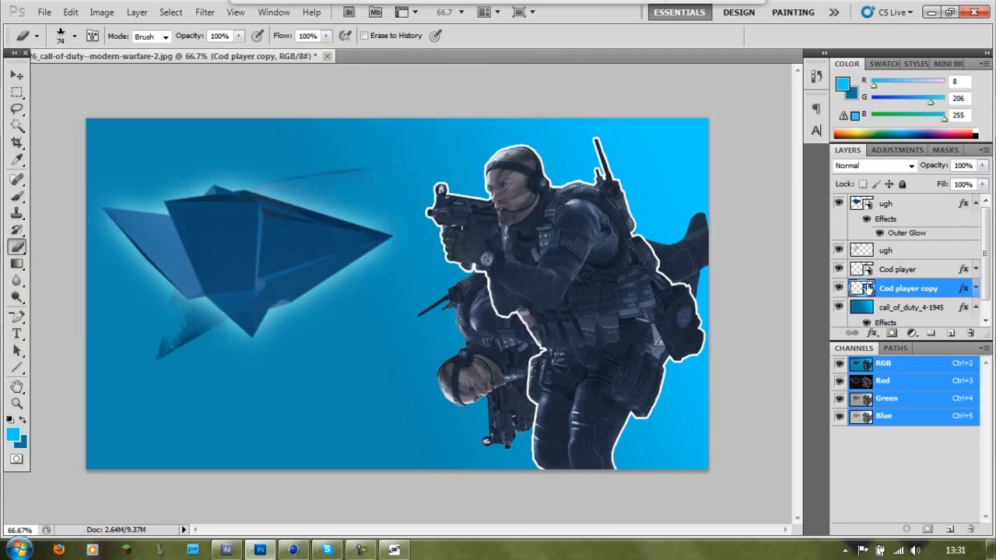
right_click(862, 288)
right_click(895, 288)
left_click(756, 305)
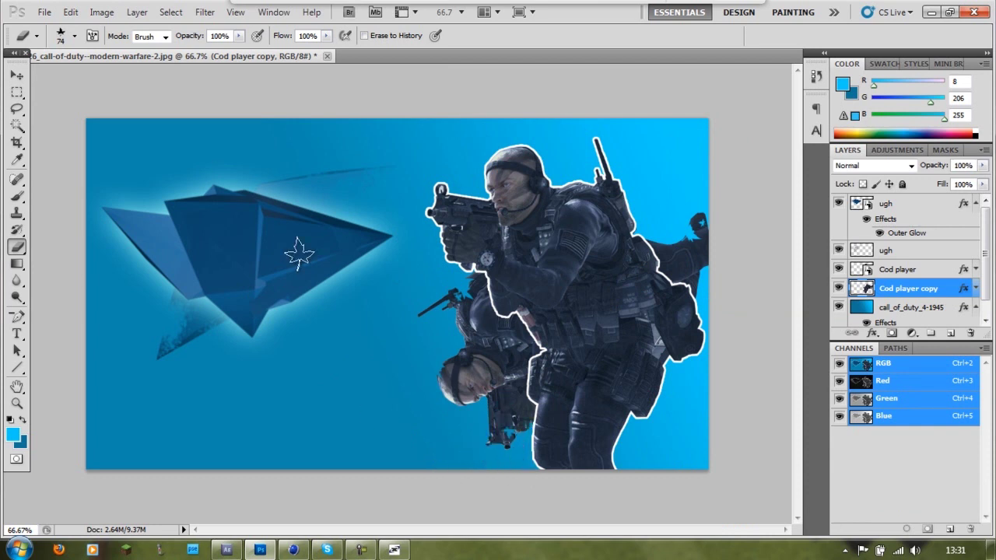
left_click(75, 36)
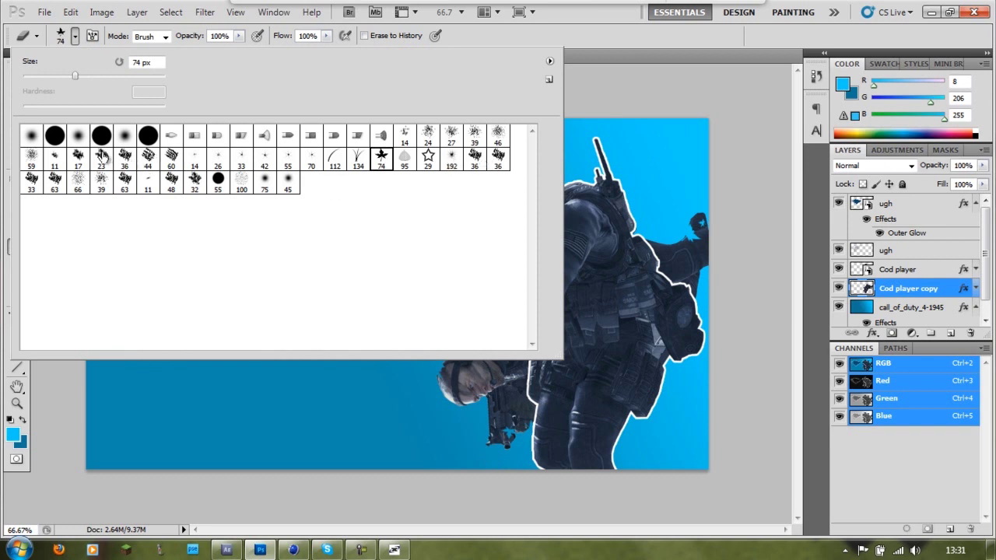
left_click(596, 131)
left_click(458, 362)
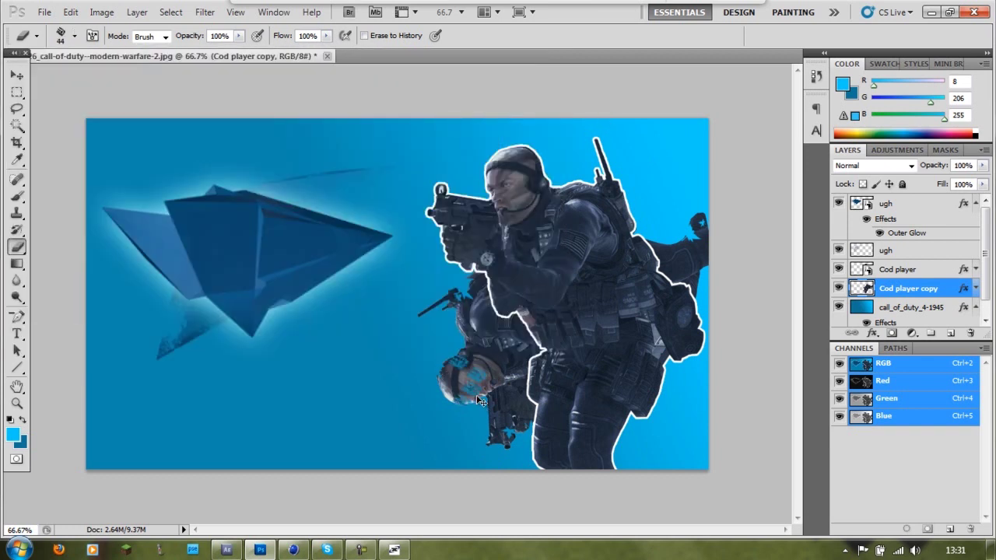
Erase the rest of the rear soldier into splatter with the 87 px splatter brush 27
left_click(76, 36)
left_click(451, 135)
key("Return")
left_click(76, 37)
type("87")
key("Return")
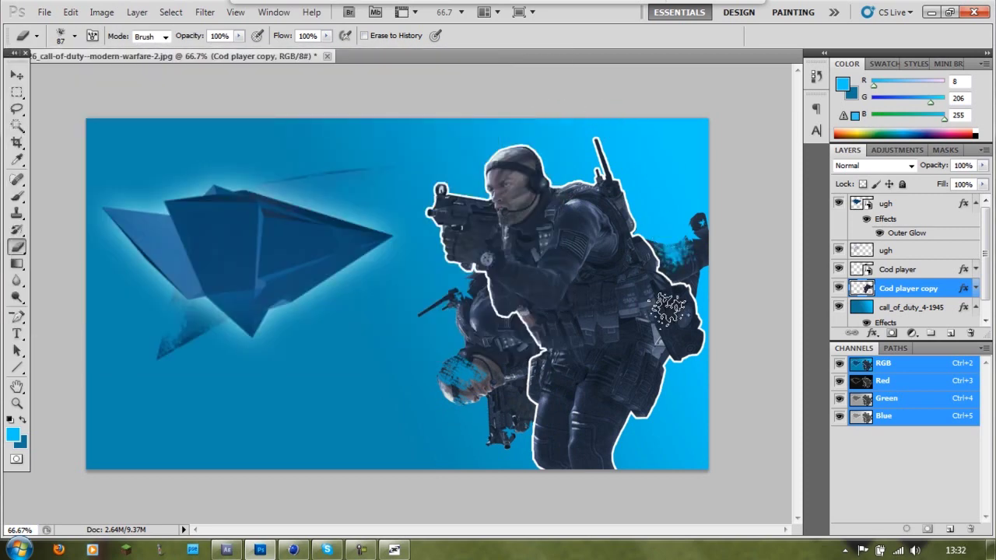
mouse_move(453, 379)
left_mouse_down()
mouse_move(463, 307)
mouse_move(474, 381)
mouse_move(495, 412)
mouse_move(369, 359)
left_mouse_up()
mouse_move(471, 286)
left_mouse_down()
mouse_move(518, 335)
mouse_move(467, 366)
mouse_move(513, 436)
mouse_move(514, 382)
left_mouse_up()
left_click_drag(703, 250, 700, 268)
Make the front Cod player soldier layer active
right_click(895, 292)
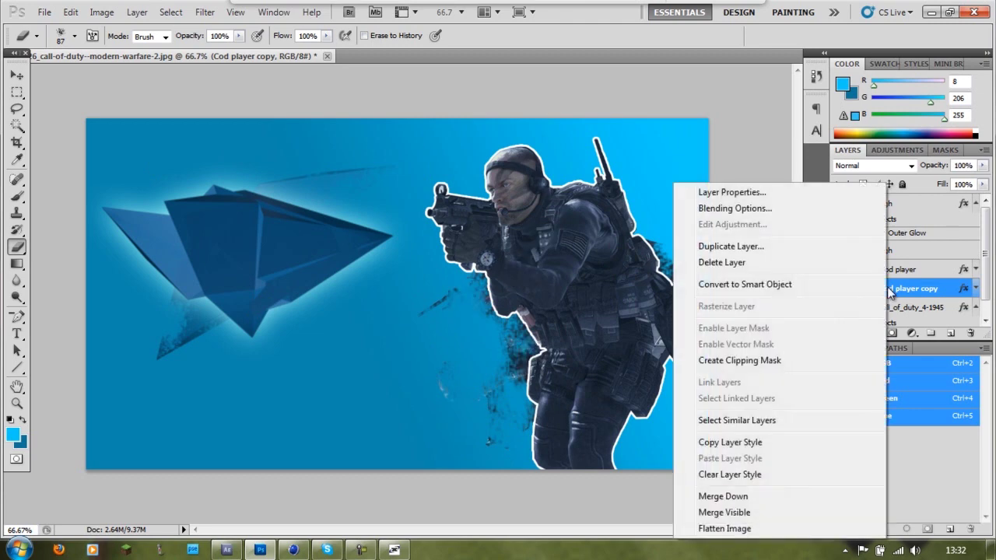
right_click(914, 269)
left_click(849, 159)
left_click(660, 207)
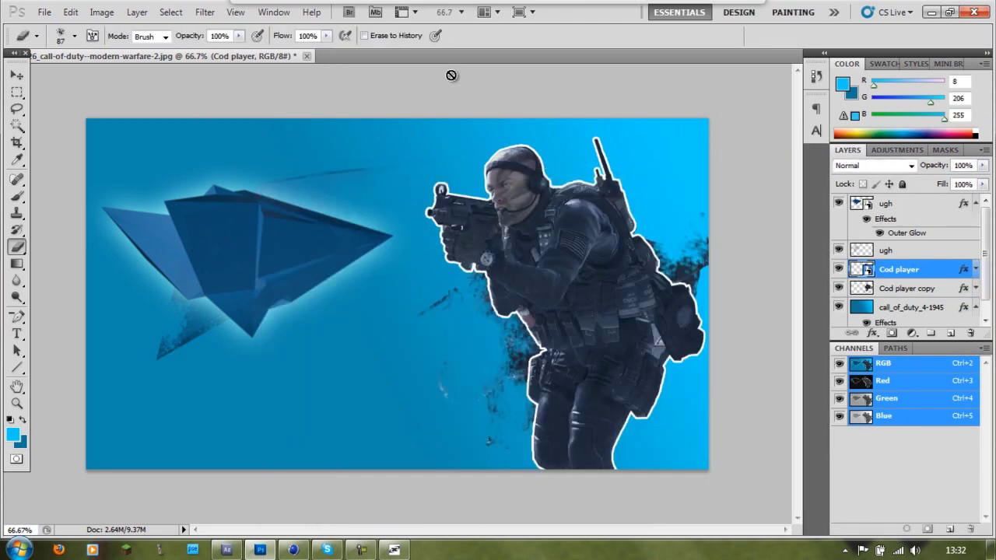
left_click(75, 36)
Set the foreground colour to light cyan
left_click(581, 164)
left_click(473, 222)
left_click(13, 434)
left_click(615, 143)
left_click(883, 127)
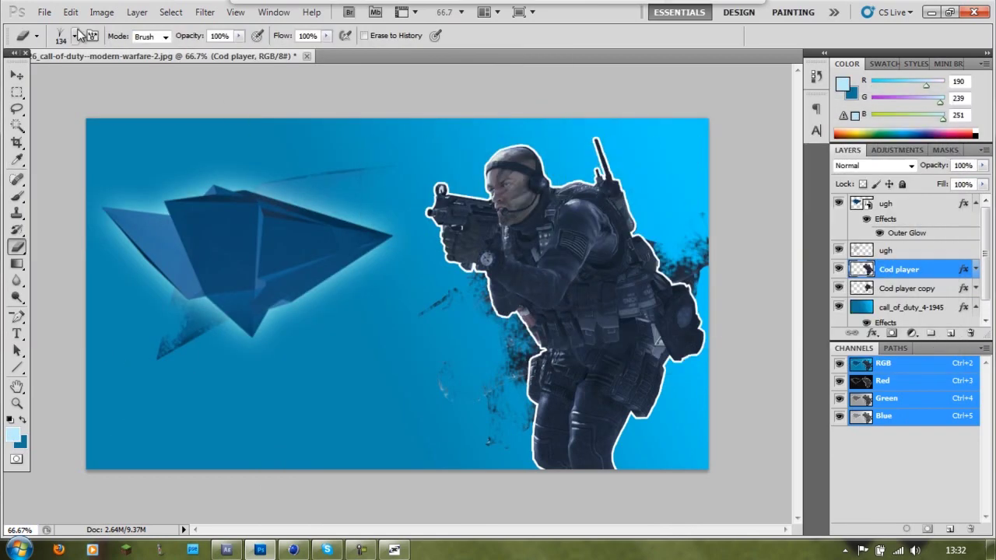
On the background layer, set up the Brush with grass tip 134 at about 422 px
left_click(75, 37)
left_click(632, 175)
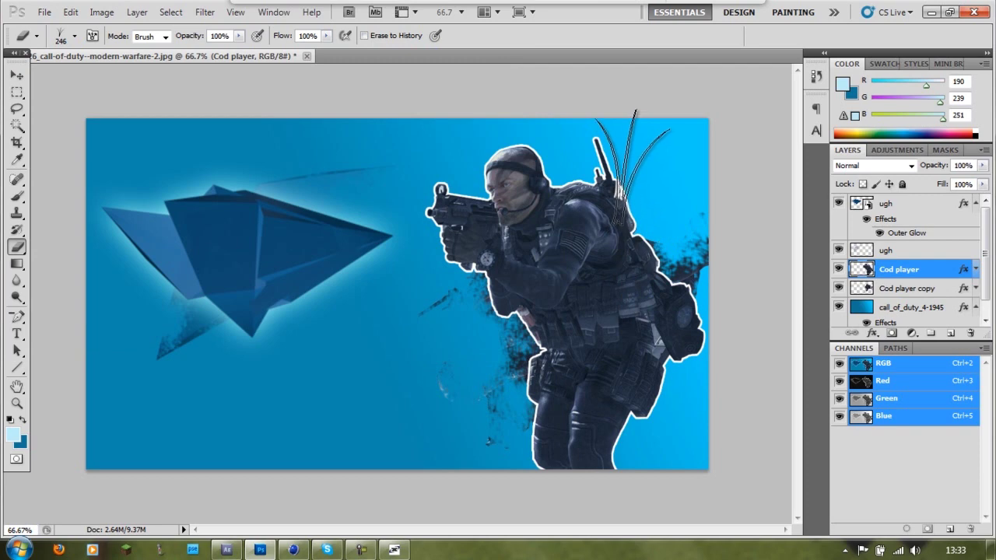
left_click(903, 306)
left_click(75, 36)
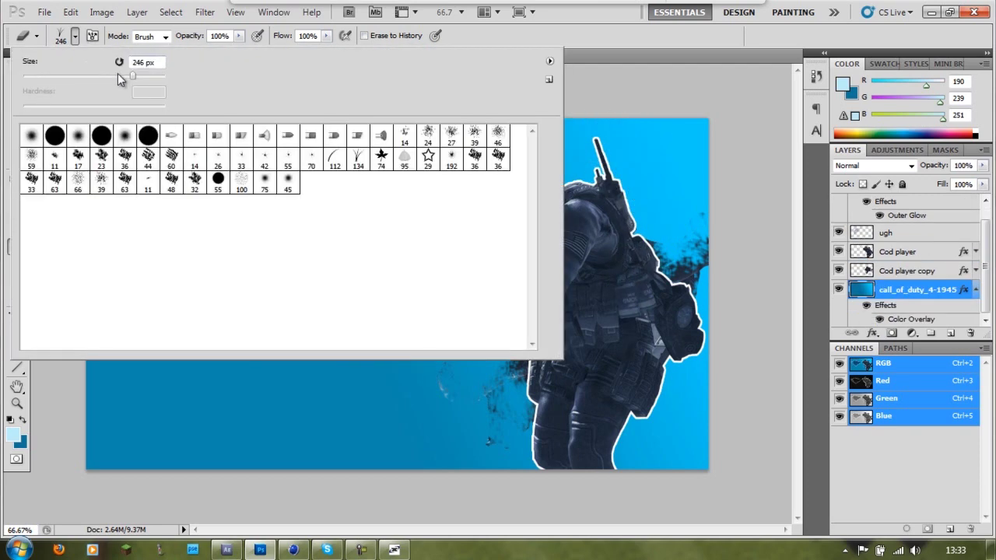
left_click(785, 268)
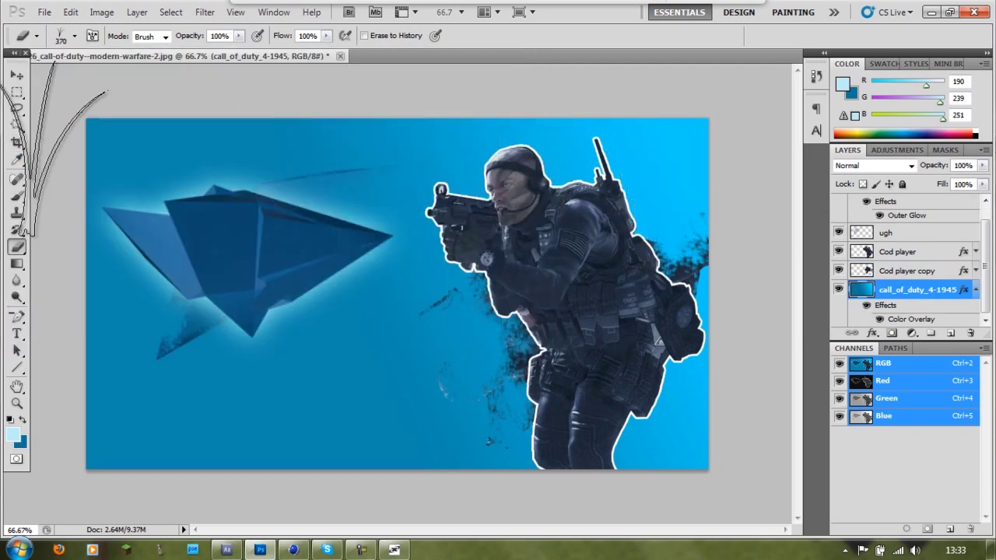
left_click(17, 192)
left_click(75, 36)
left_click(358, 158)
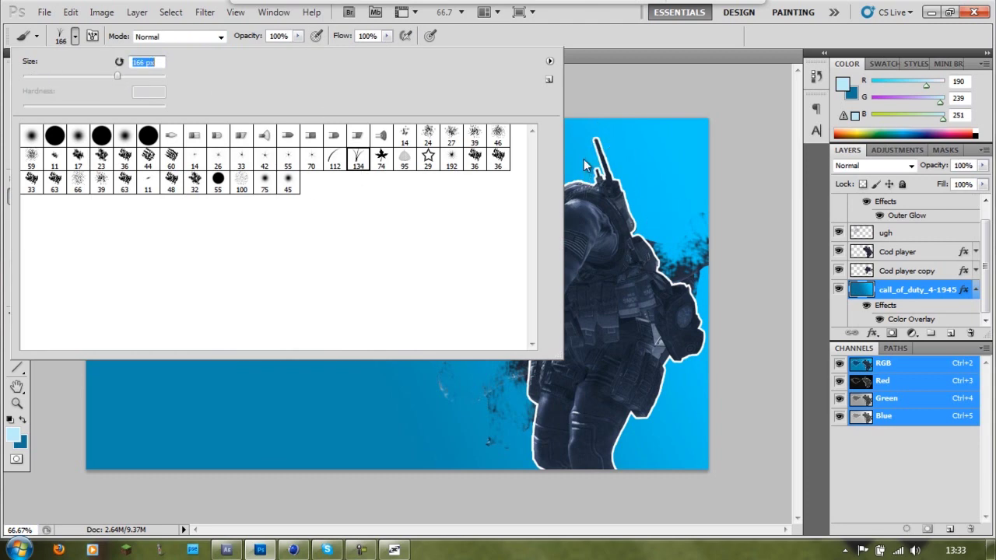
left_click_drag(150, 88, 147, 88)
type("422")
key("Return")
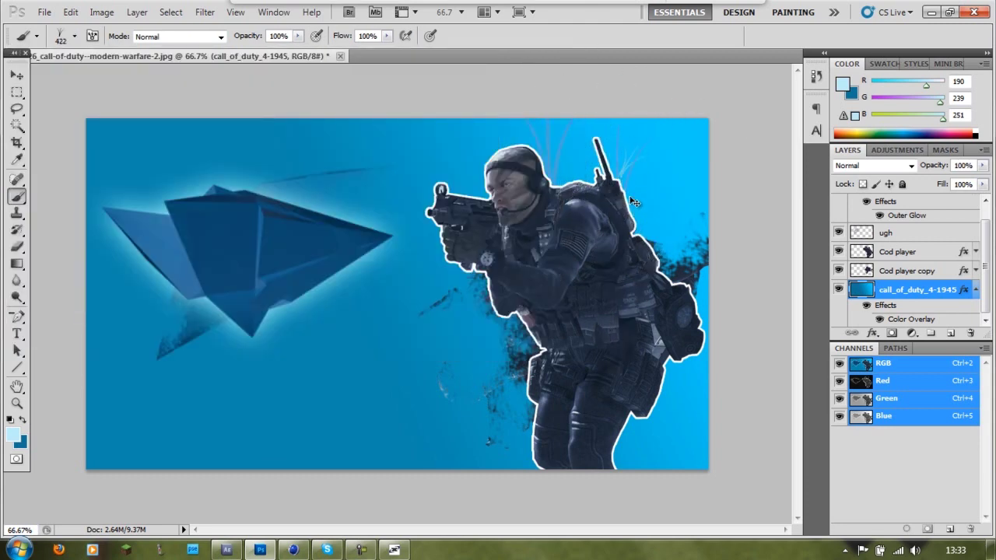
Stamp cyan grass and 715 px curved-stroke brush 112 marks left of the soldier and below the crystal
left_click(662, 267)
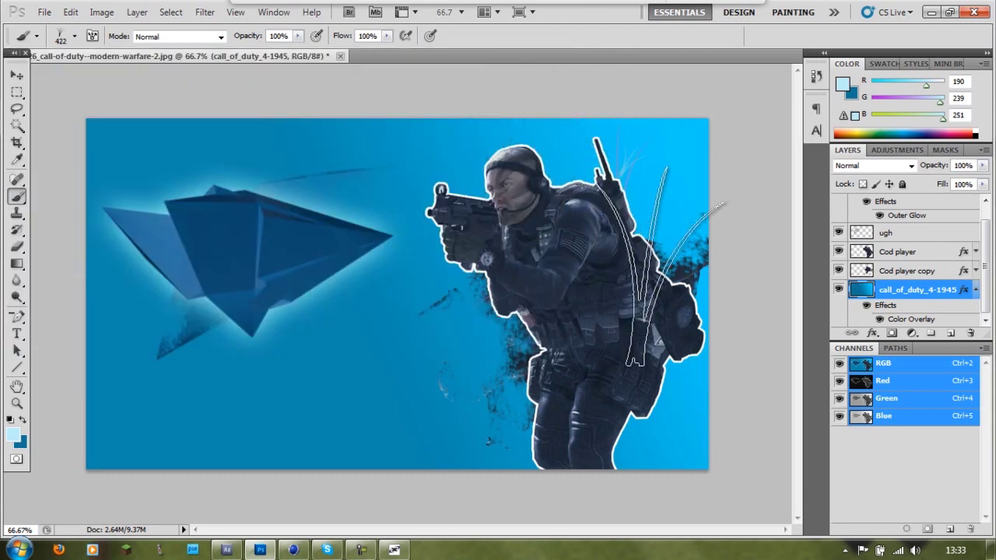
left_click(74, 36)
left_click(340, 157)
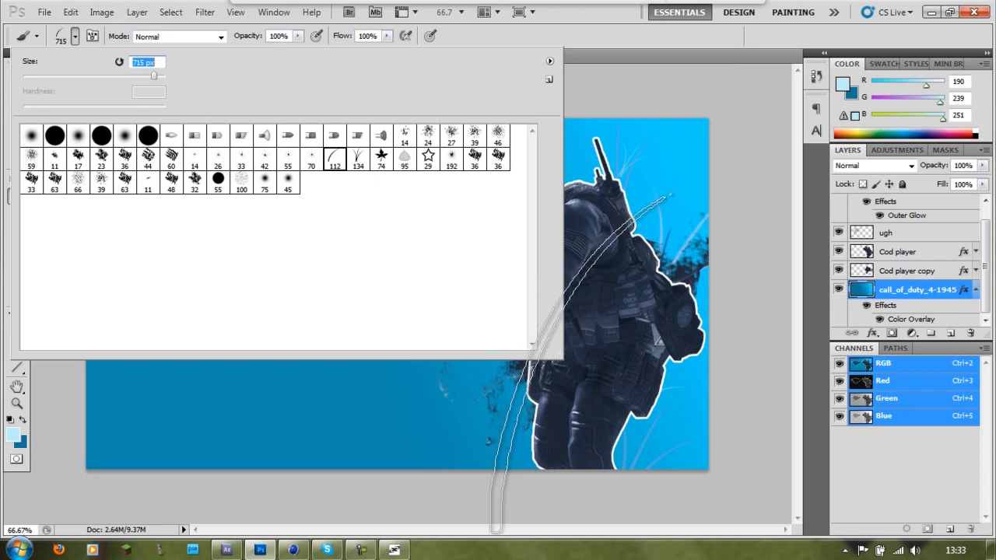
key("Return")
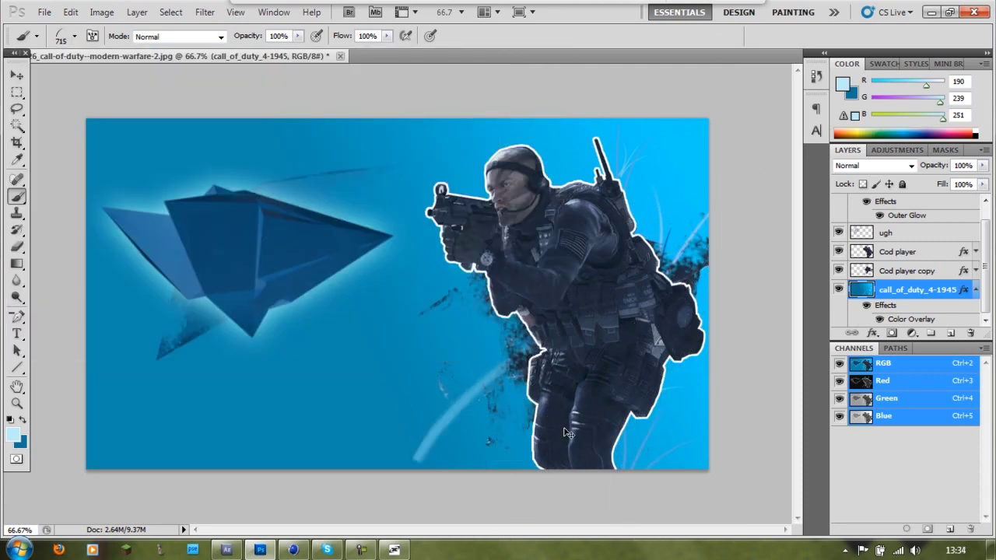
key("ctrl+y")
left_click(553, 412)
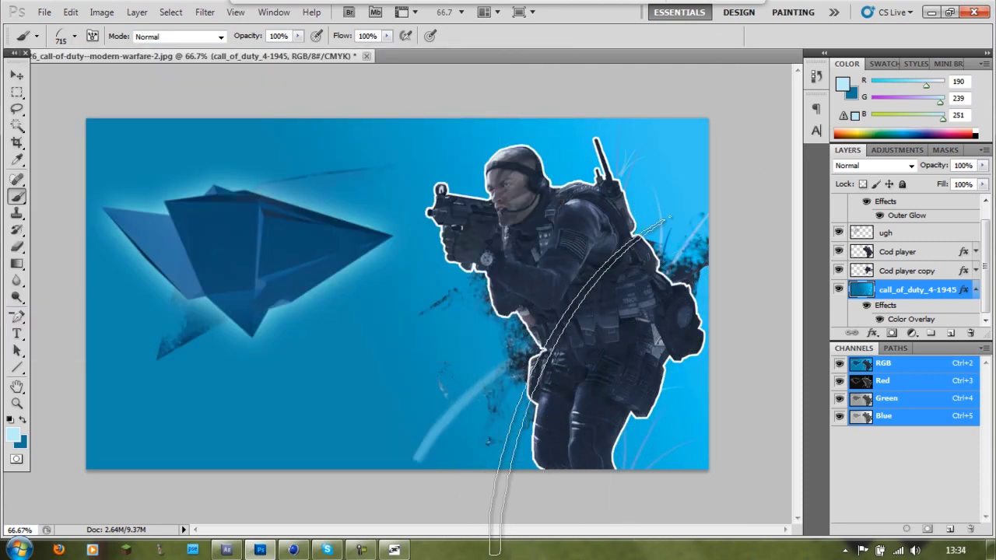
left_click(175, 335)
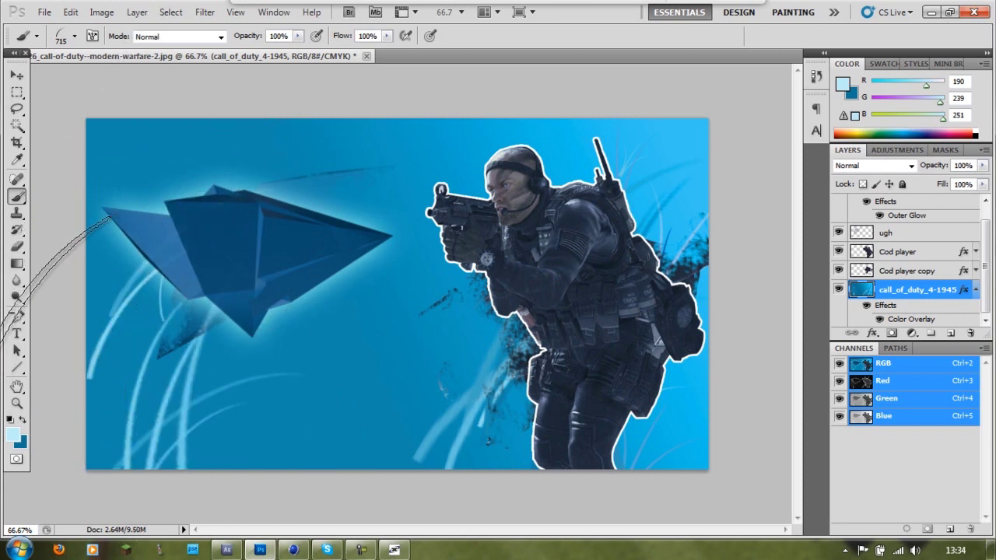
Try a straight line (undone) and a Clone Stamp pass, which fails with an error
left_click(17, 368)
left_click_drag(124, 376, 576, 293)
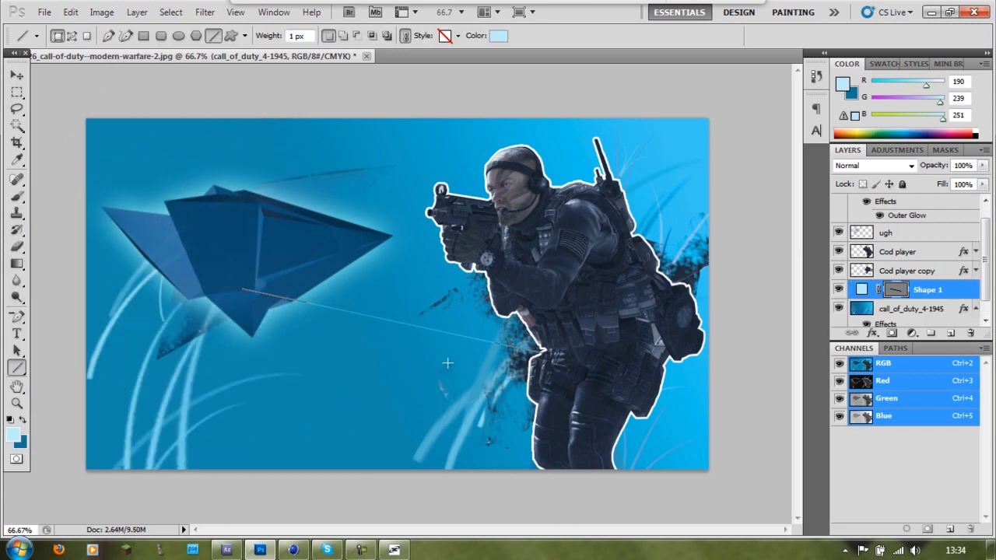
key("ctrl+z")
left_click(17, 75)
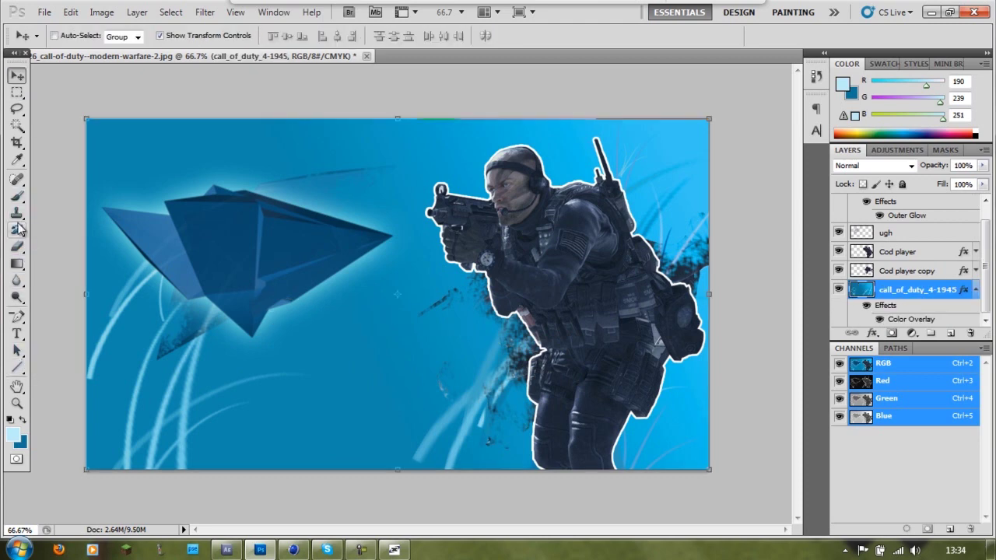
right_click(17, 212)
left_click(62, 210)
left_click(155, 233)
left_click(503, 222)
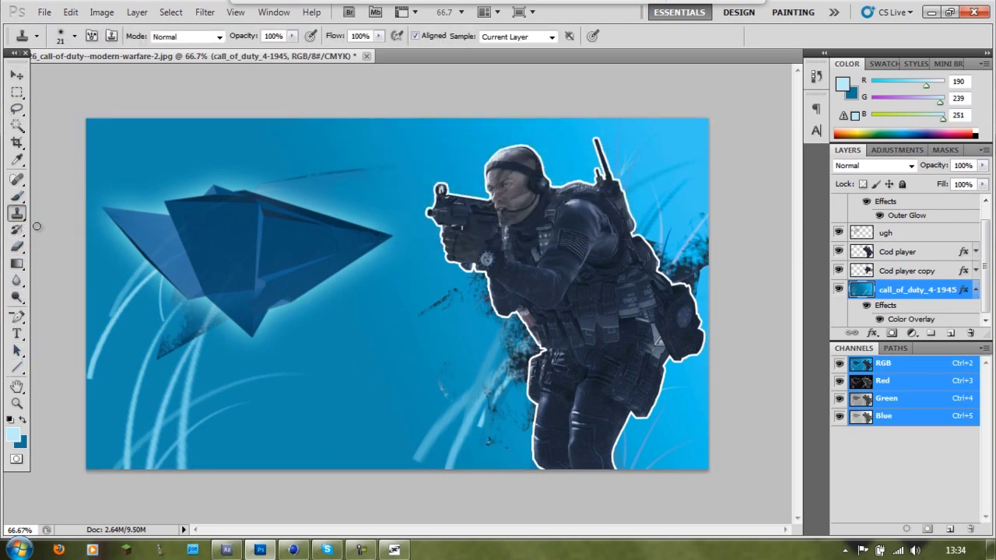
Select both ugh crystal layers and move the blue crystal slightly upward
scroll(946, 270, "up", 1)
left_click(903, 250)
left_click(903, 203, "ctrl")
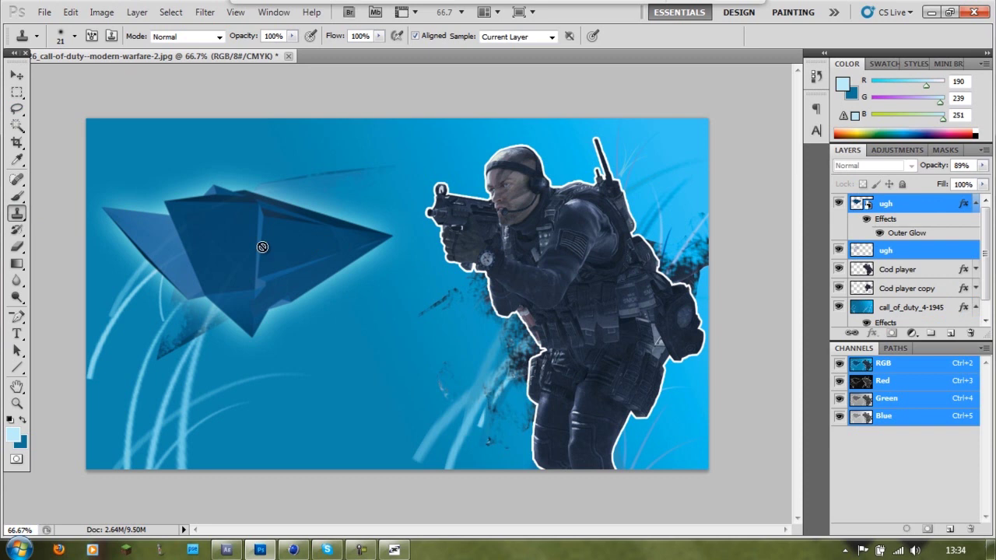
left_click(18, 76)
left_click_drag(301, 302, 304, 291)
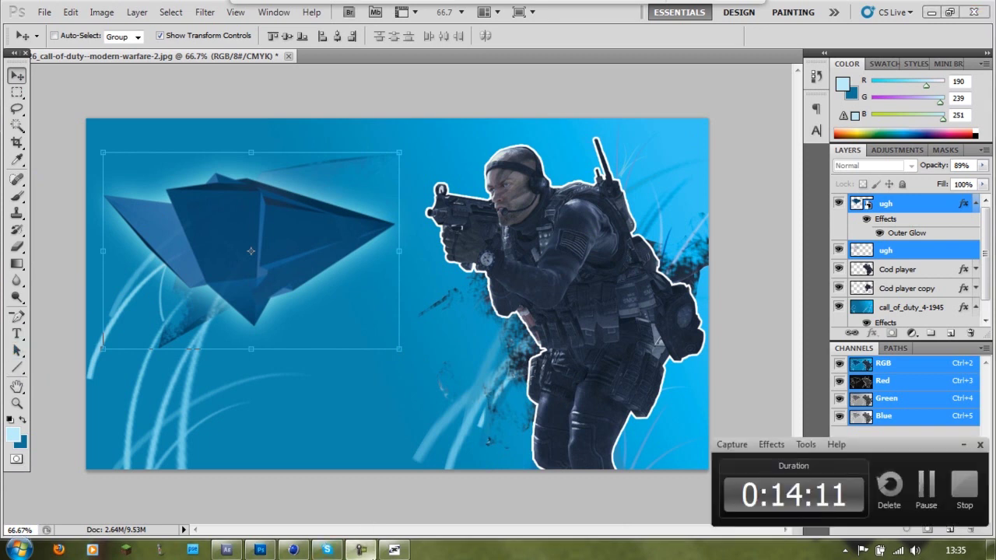
left_click(17, 368)
Replace the light-blue rectangle with a pink rounded-rectangle banner below the crystal
left_click_drag(17, 369, 70, 374)
left_click_drag(572, 380, 571, 380)
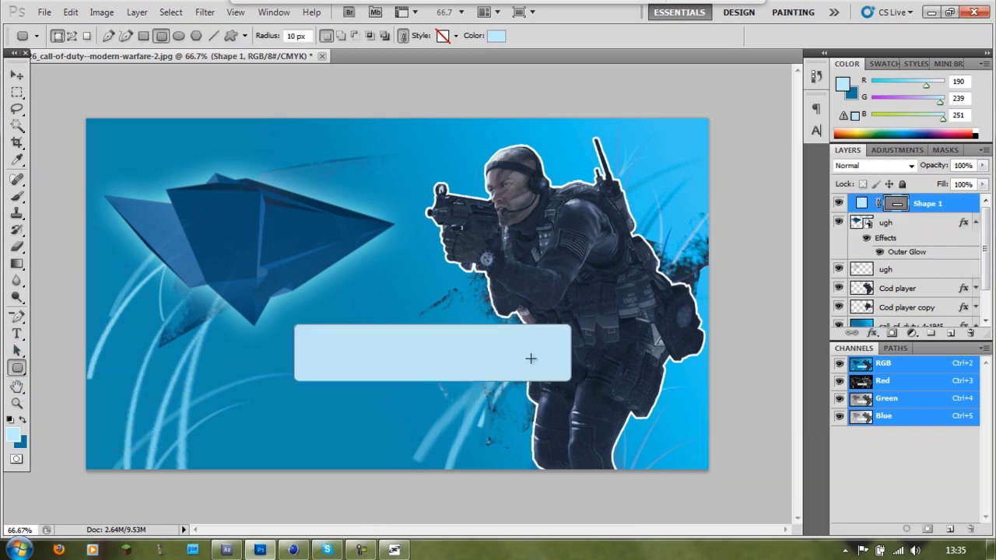
key("ctrl+z")
left_click(12, 434)
left_click_drag(767, 226, 768, 161)
left_click(740, 150)
left_click(901, 128)
left_click_drag(319, 318, 564, 377)
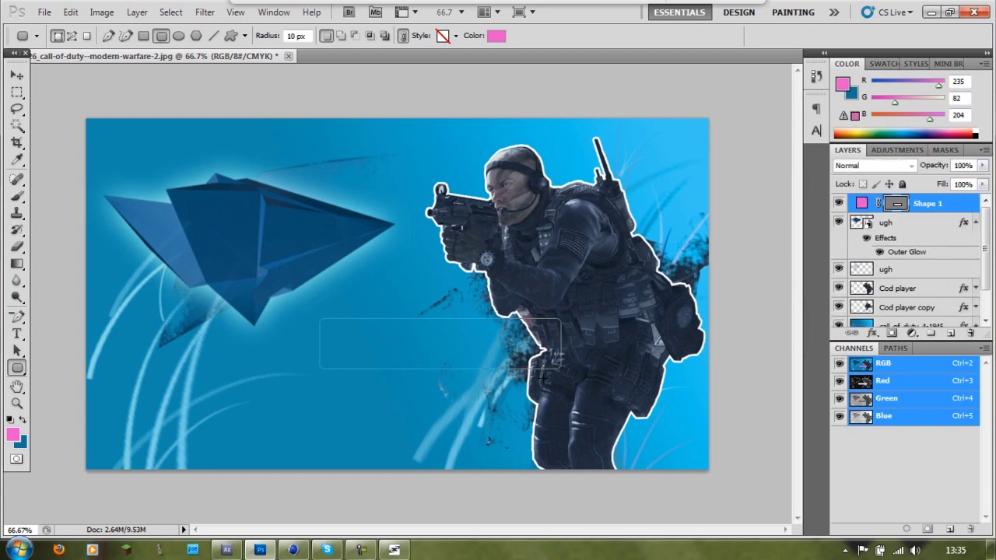
Give the pink banner Bevel and Emboss with size 13 and softened edges
right_click(934, 203)
left_click(825, 206)
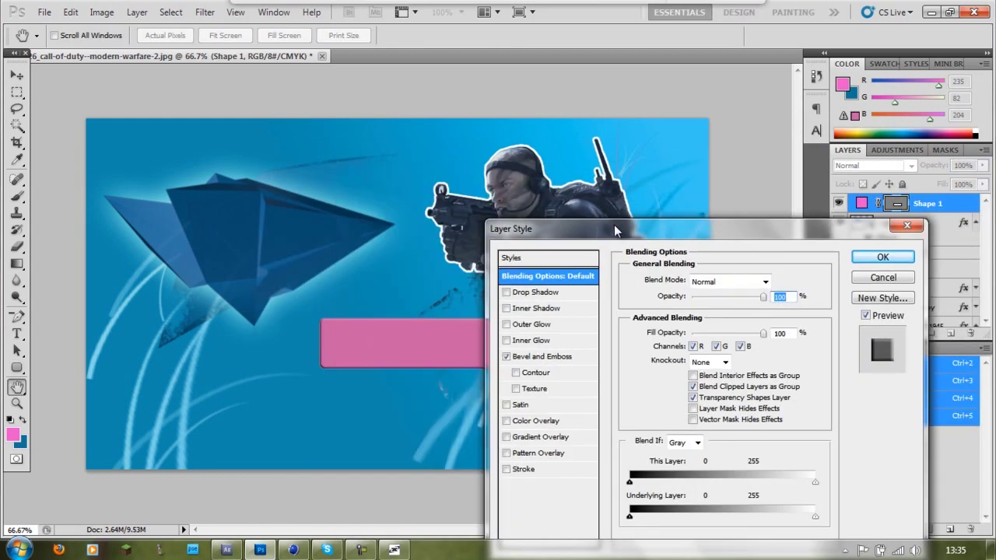
left_click_drag(350, 179, 622, 174)
left_click(554, 303)
left_click(564, 334)
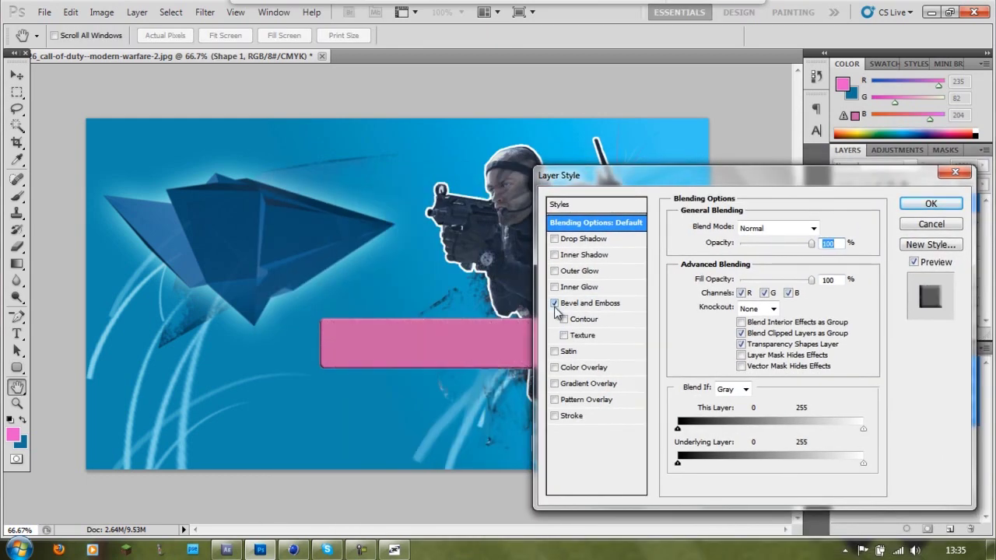
left_click(591, 302)
left_click_drag(735, 290, 794, 305)
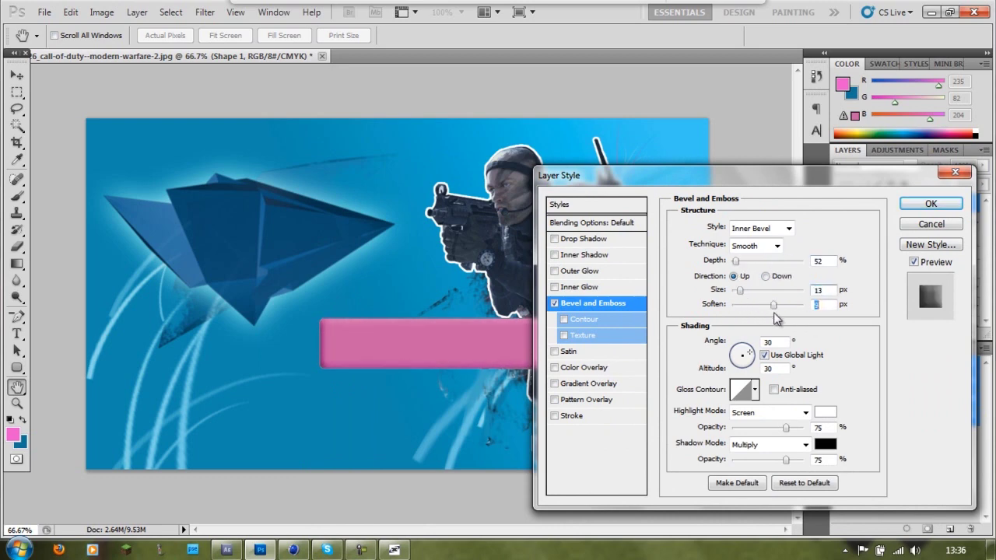
left_click(914, 204)
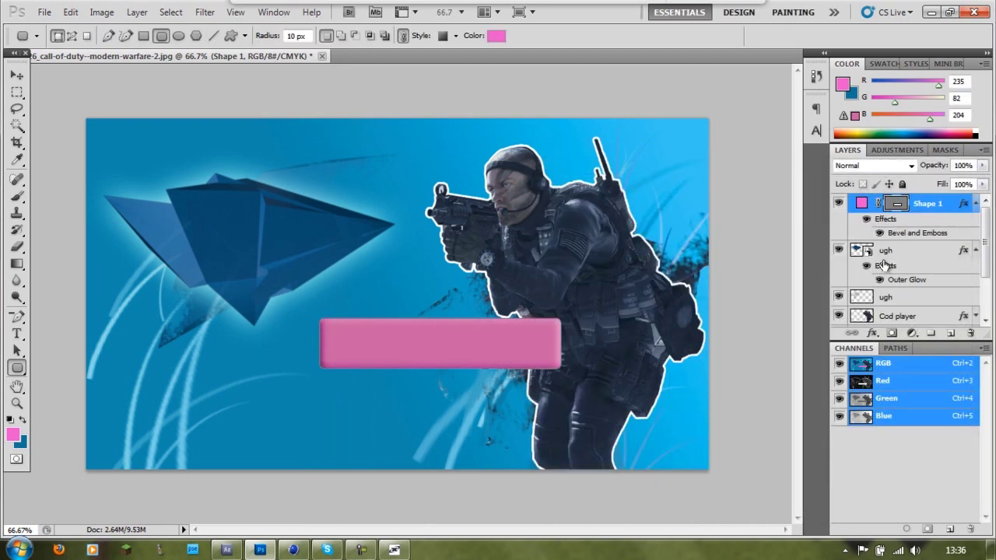
Duplicate the banner as Shape 1 copy, tilt both bars, and move them below the soldiers
right_click(897, 204)
right_click(928, 204)
left_click(736, 238)
key("Return")
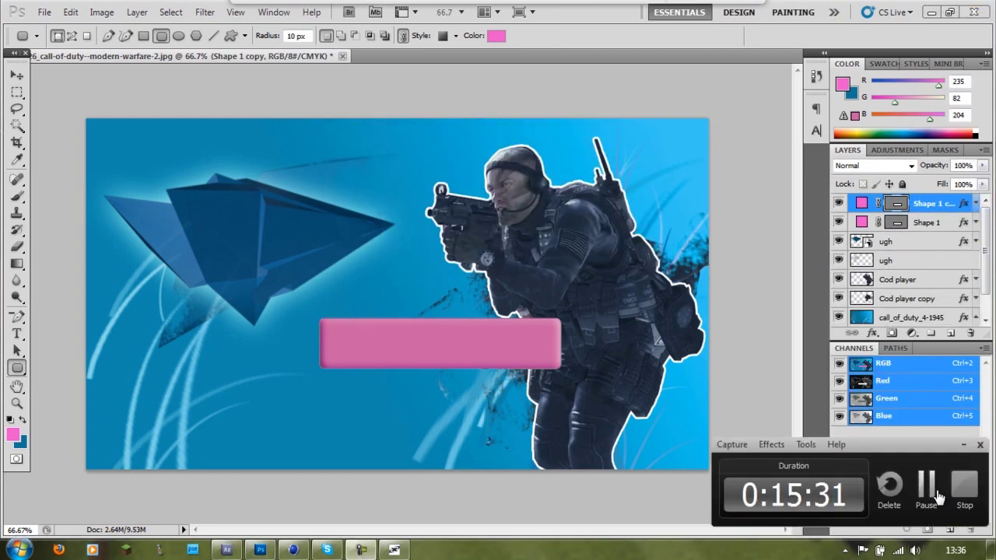
left_click(883, 223, "shift")
key("v")
left_click_drag(576, 366, 446, 340)
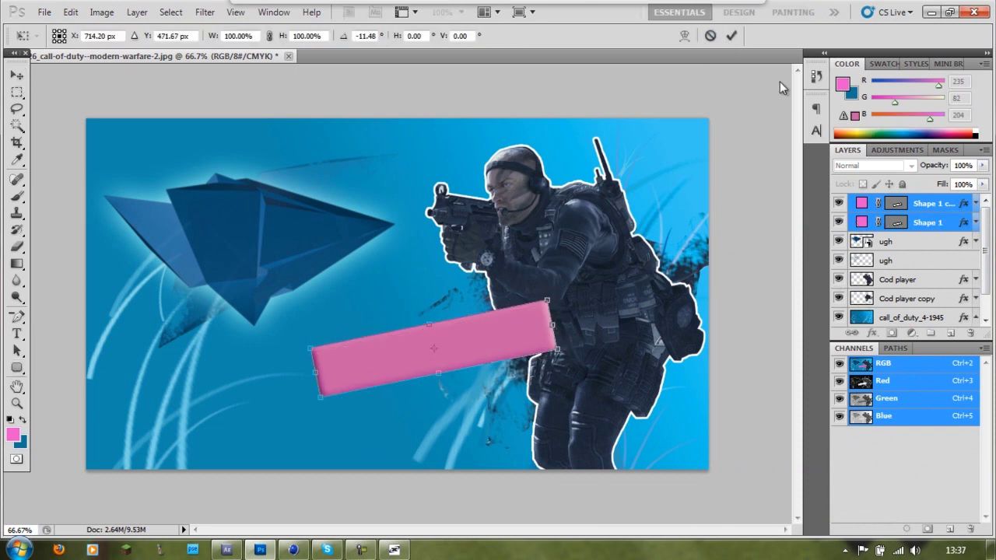
key("Return")
left_click_drag(918, 204, 936, 310)
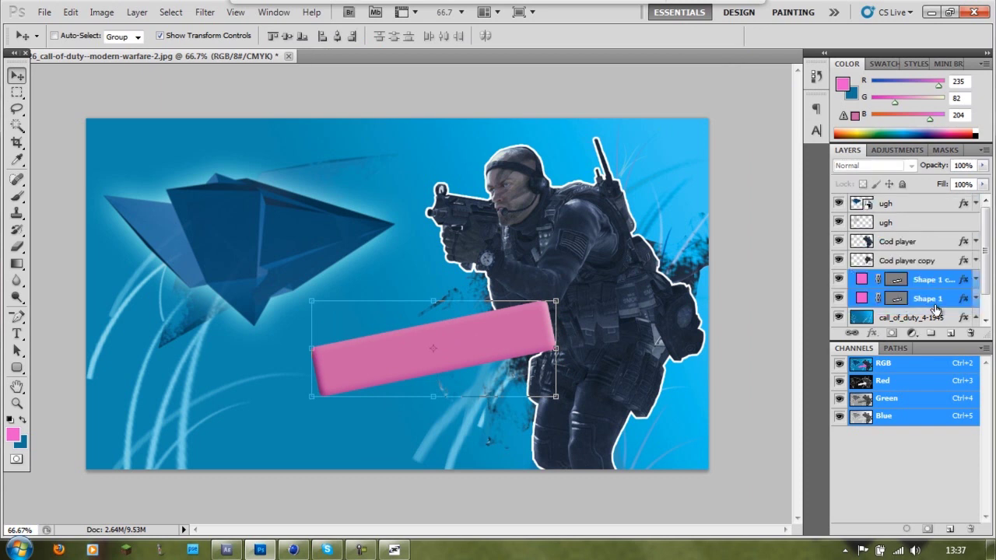
Free Transform Shape 1 copy to about 94% width and slightly thinner
left_click(910, 318)
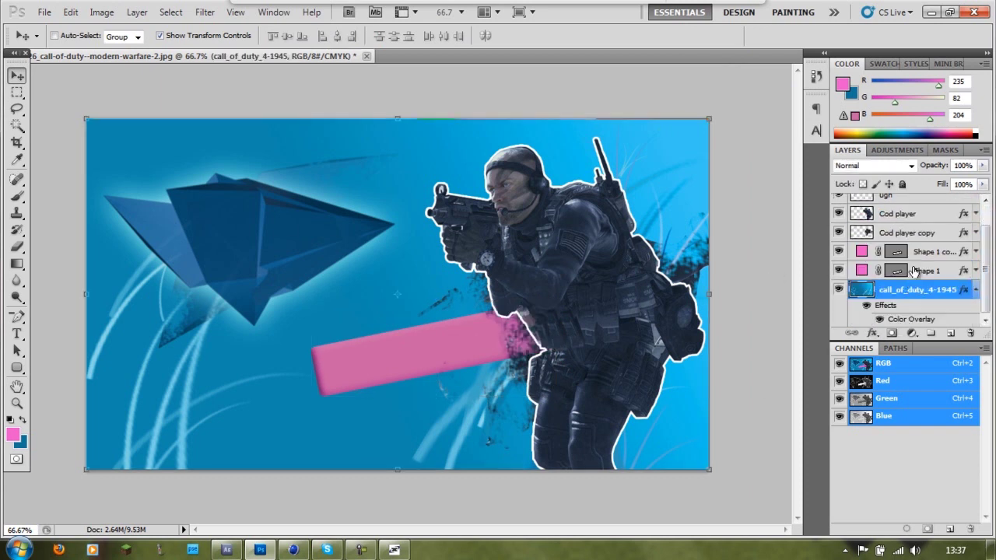
left_click(934, 251)
key("ctrl+t")
mouse_move(556, 396)
left_mouse_down()
mouse_move(537, 381)
mouse_move(555, 397)
mouse_move(540, 396)
left_mouse_up()
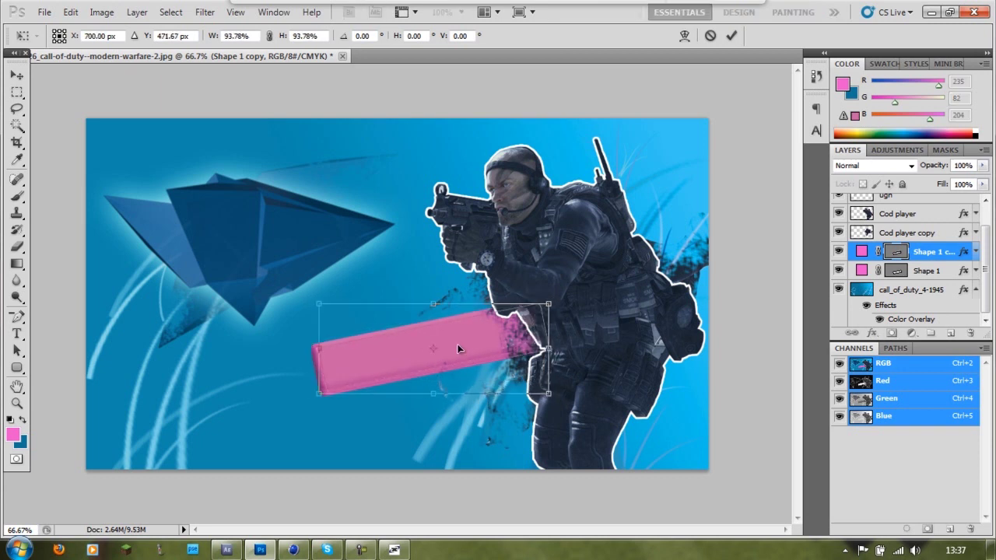
left_click_drag(455, 353, 456, 350)
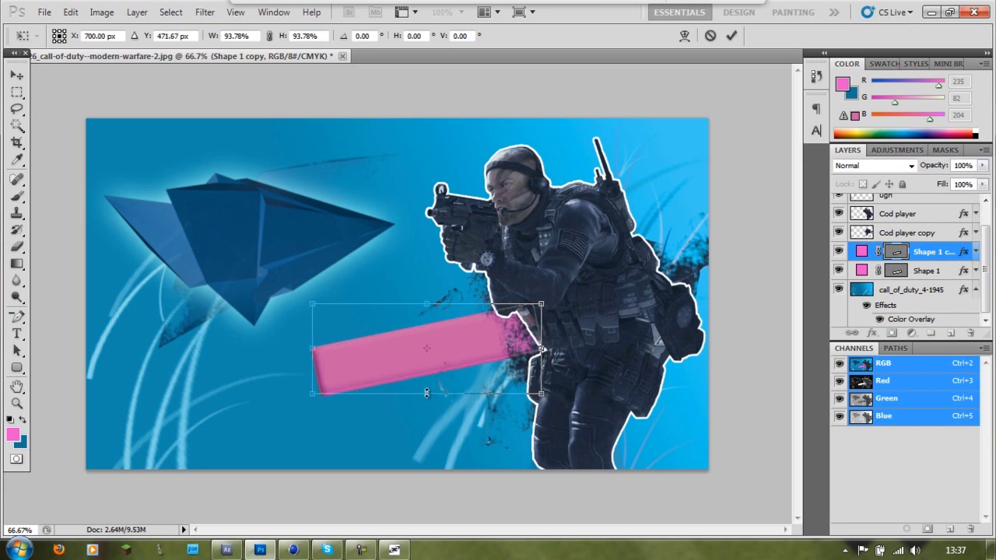
left_click_drag(426, 393, 427, 389)
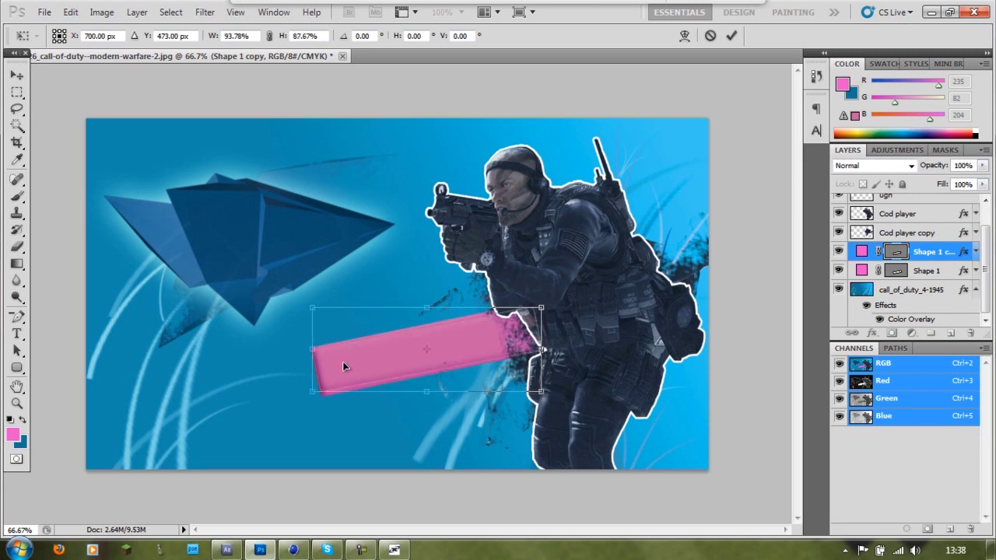
right_click(343, 361)
left_click(373, 467)
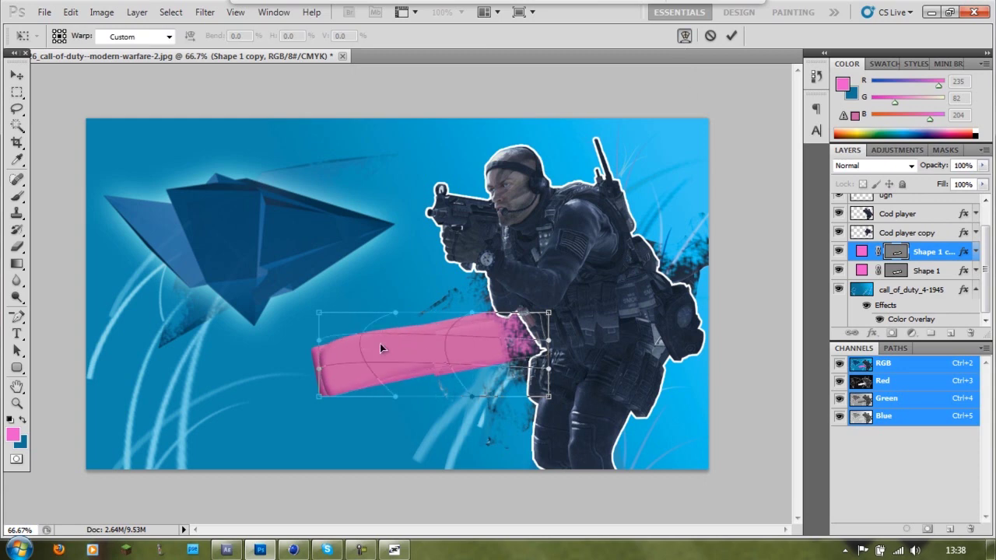
left_click(685, 35)
left_click(731, 35)
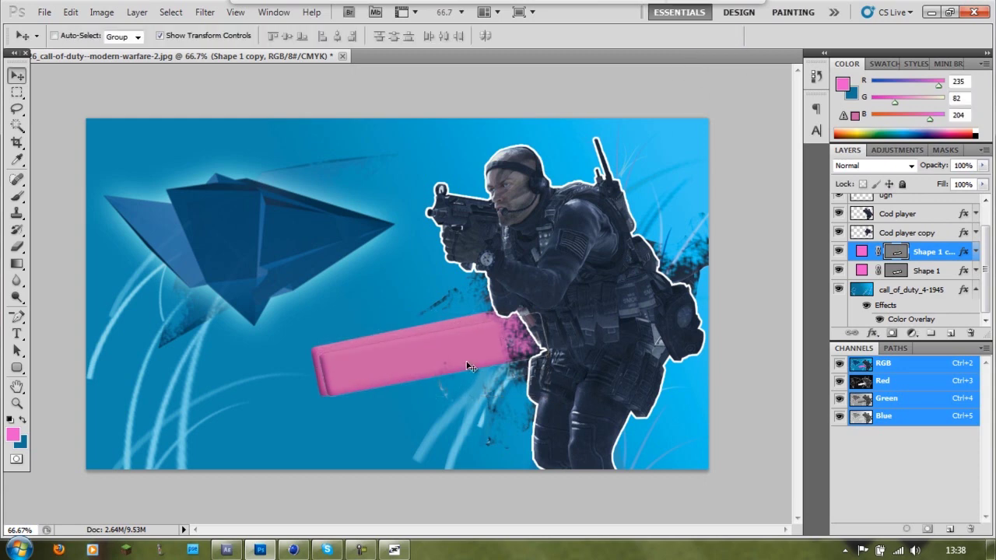
Scale the original Shape 1 bar and rotate it -3.21°
right_click(864, 272)
left_click(844, 299)
left_click(934, 200)
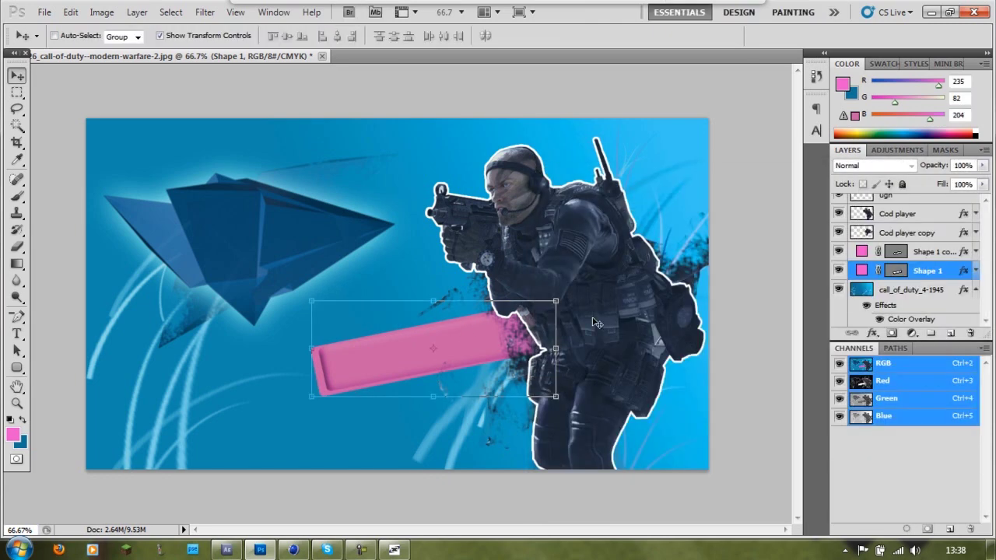
left_click_drag(311, 401, 314, 399)
left_click_drag(390, 292, 386, 295)
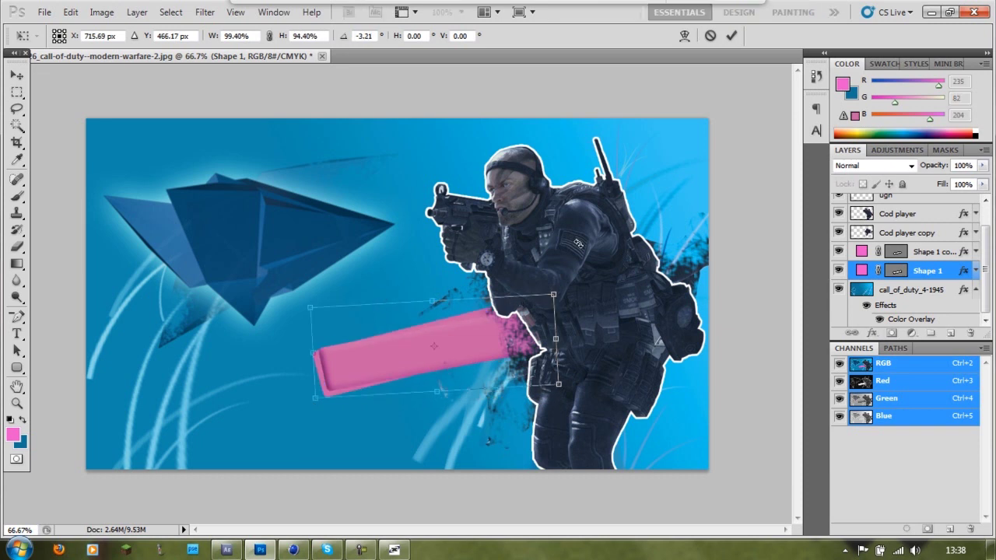
left_click(732, 35)
Turn the bar copy's shape mask back on
left_click(897, 252)
right_click(897, 251)
left_click(847, 256)
right_click(891, 270)
left_click(891, 274)
left_click(897, 251, "shift")
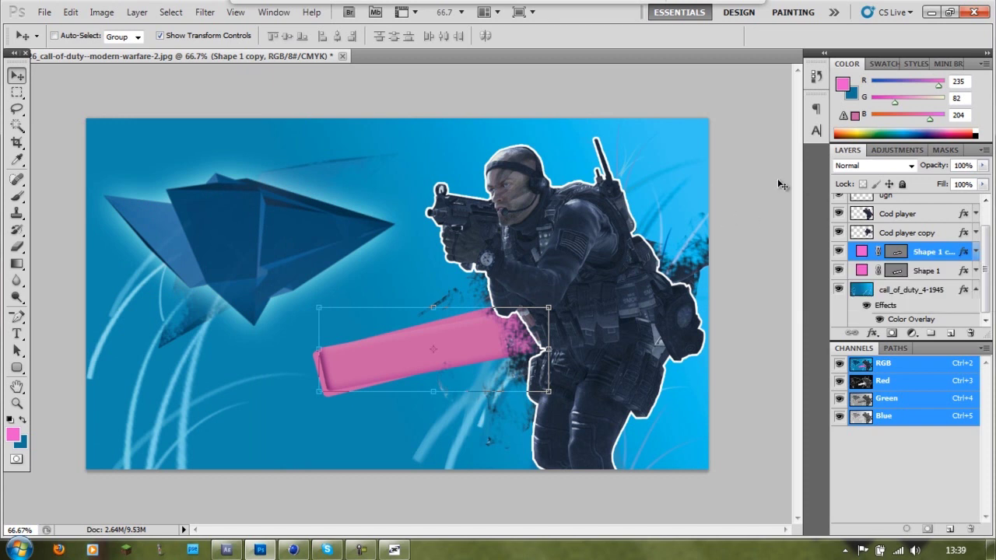
key("b")
left_click(75, 37)
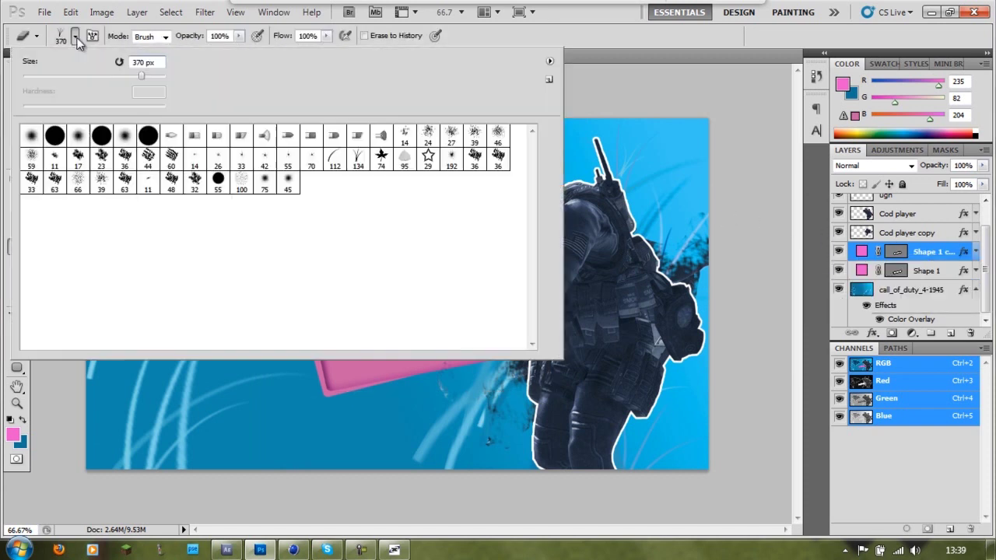
Rasterize the bar copy and roughly erase its right end with a 195 px textured brush
left_click(125, 182)
left_click(440, 263)
left_click(473, 223)
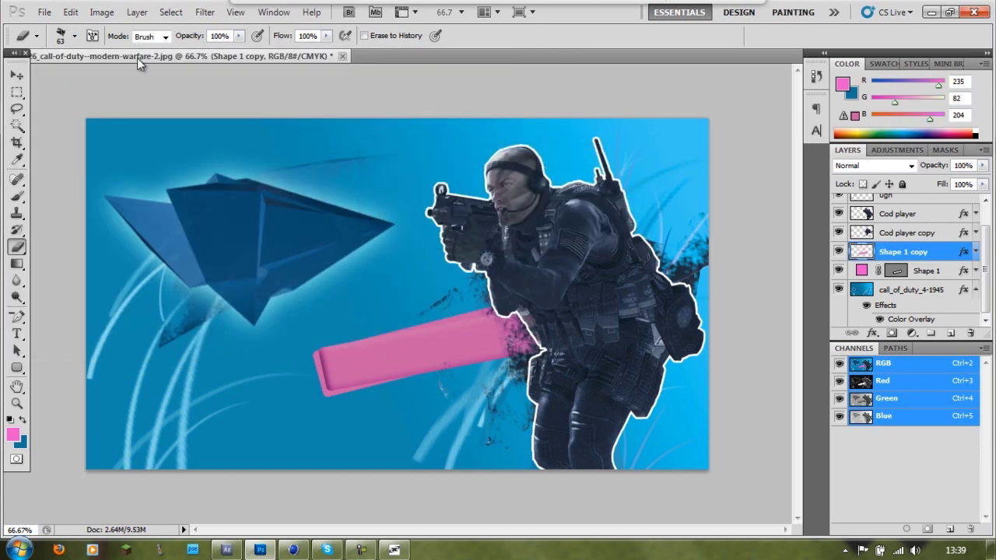
right_click(137, 58)
left_click_drag(66, 75, 128, 75)
right_click(879, 253)
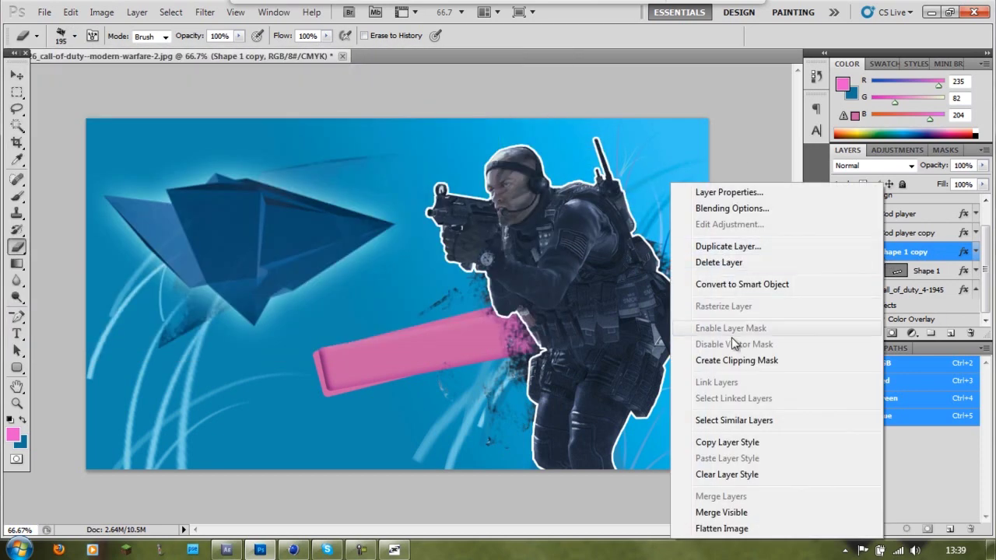
left_click(743, 139)
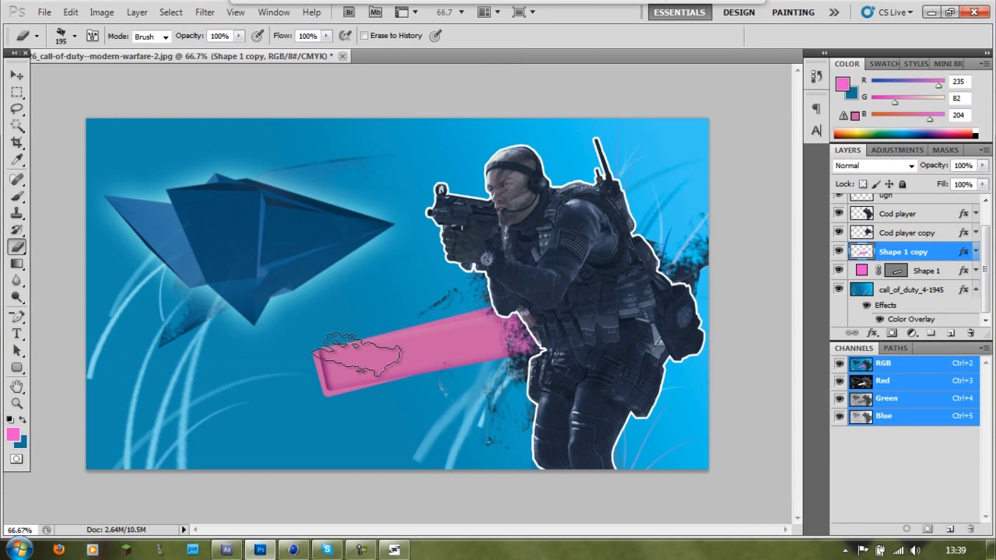
left_click_drag(502, 373, 436, 389)
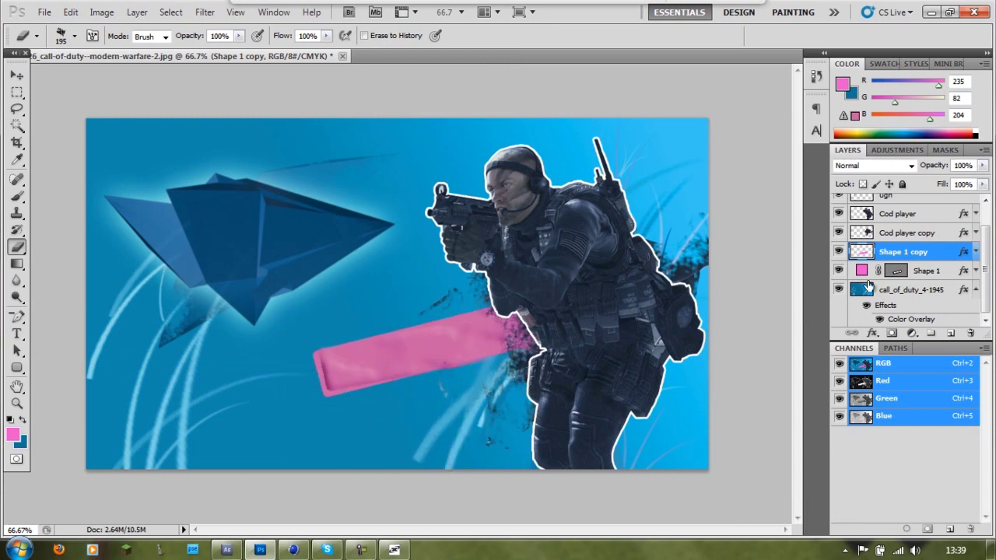
Rasterize the original pink bar layer
left_click(895, 271)
left_click(345, 400)
left_click(476, 221)
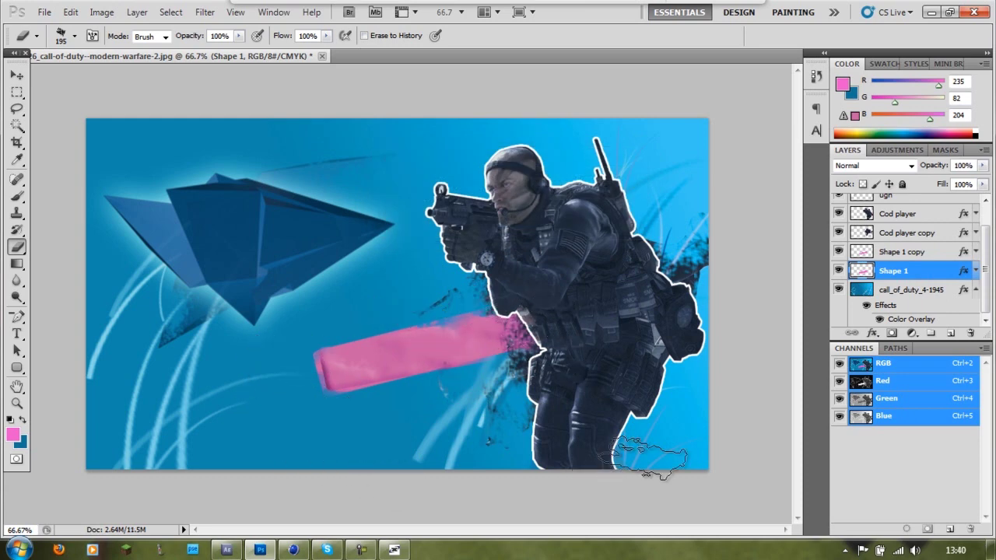
left_click(16, 74)
Add a Drop Shadow to the bar copy, discarding trial inner shadow, overlay and stroke
right_click(895, 253)
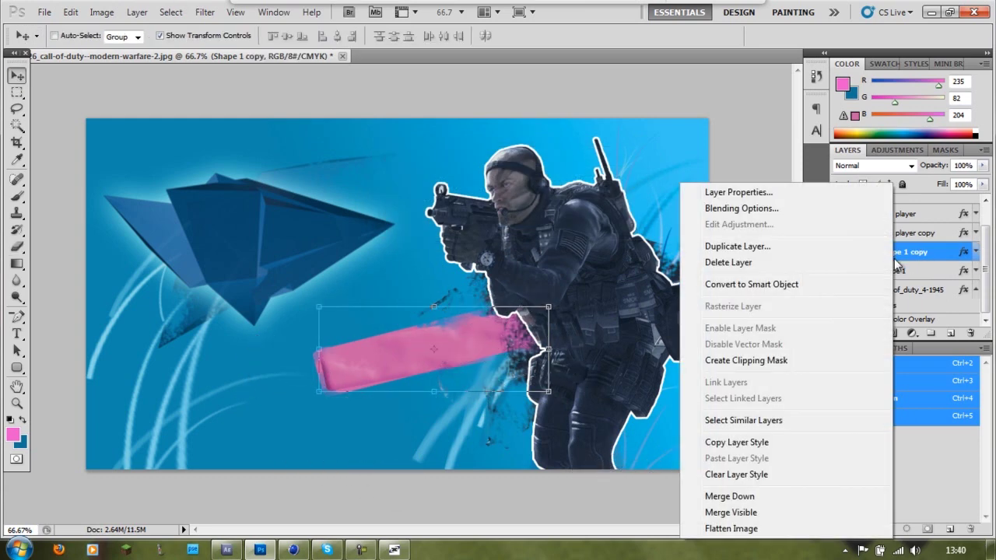
left_click(724, 145)
left_click(555, 255)
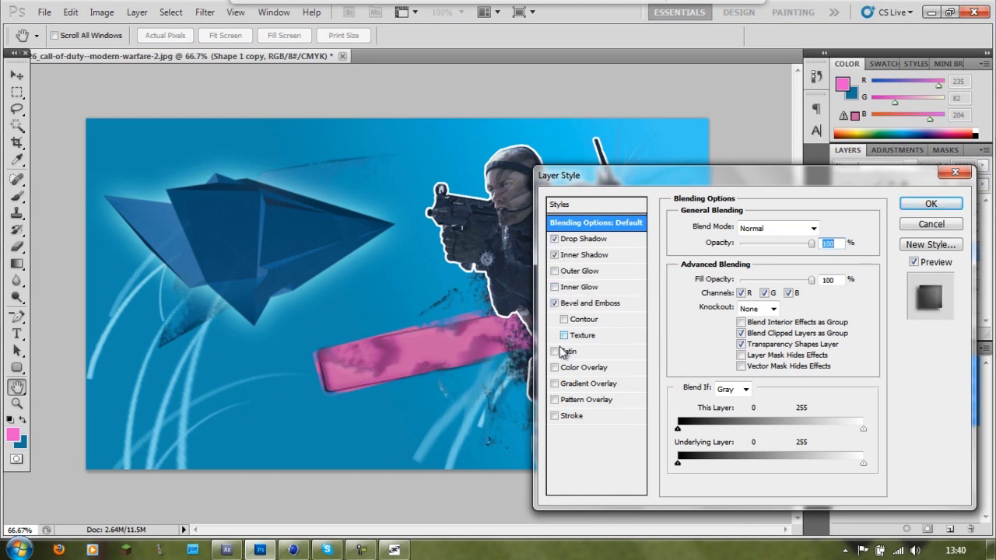
left_click(554, 368)
left_click(554, 255)
left_click(554, 416)
left_click(811, 243)
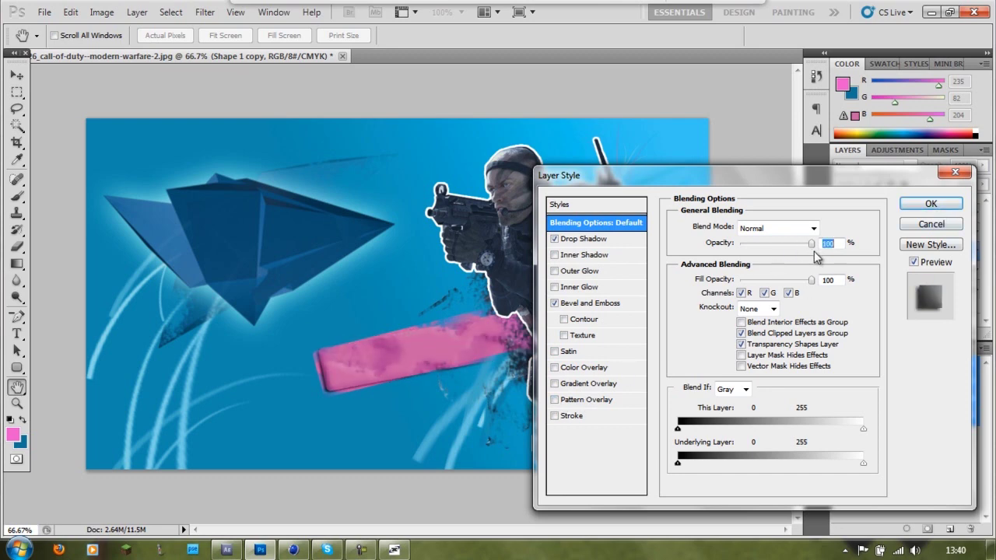
key("Return")
Lower the bar copy's opacity to 89% and select the Cod player layer
right_click(903, 249)
left_click(779, 273)
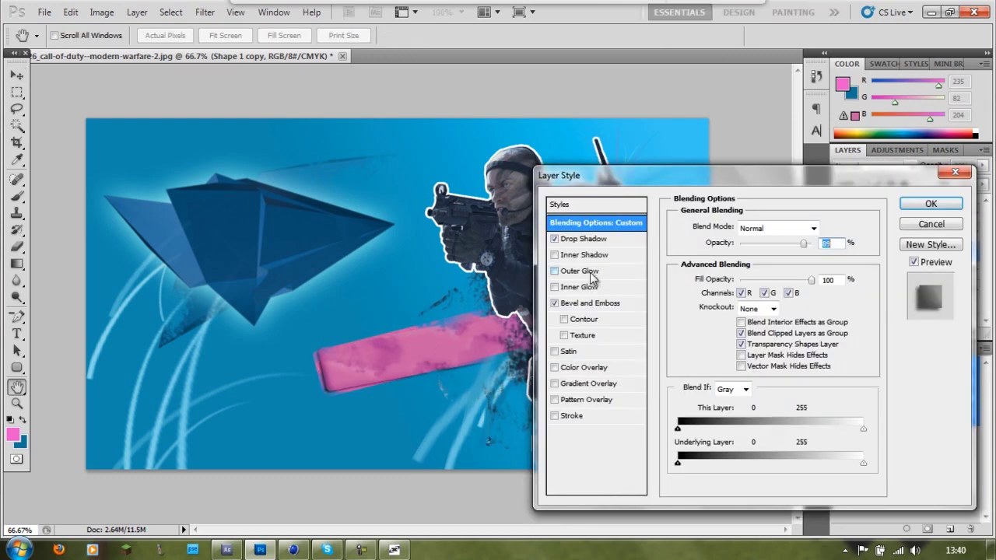
key("Escape")
left_click_drag(986, 276, 985, 258)
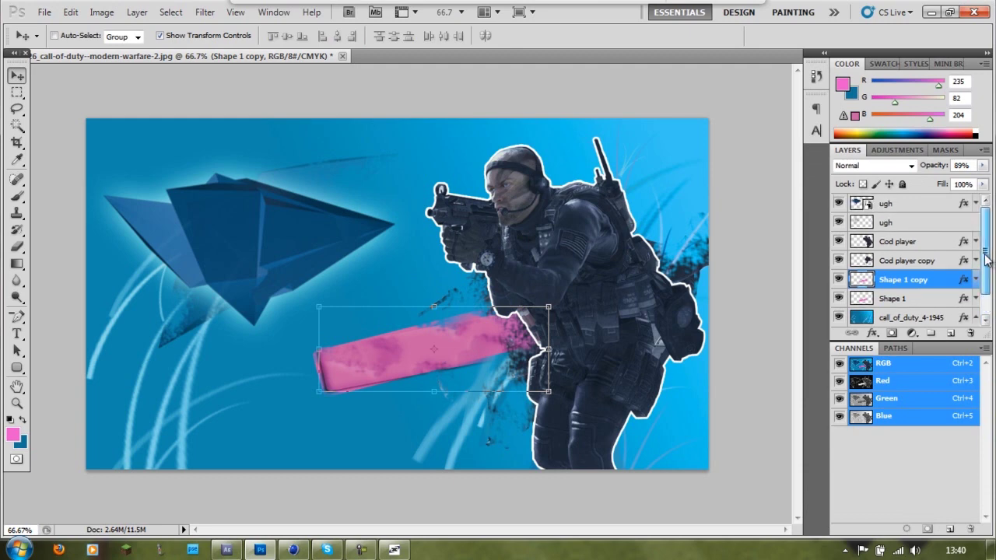
left_click(863, 247)
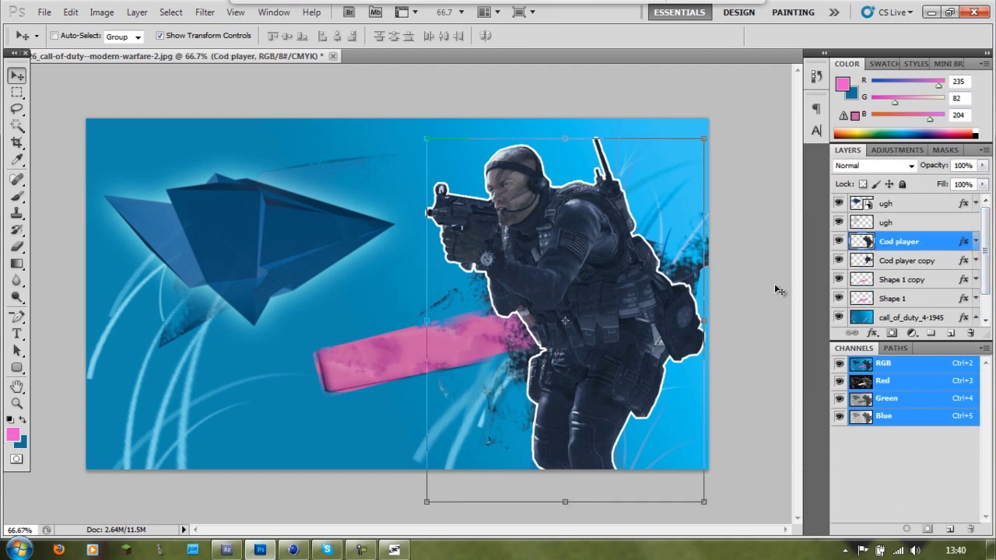
Test and undo a pink-to-blue canvas gradient, then add an inner shadow to the soldier
left_click(18, 265)
left_click_drag(491, 167, 507, 187)
key("ctrl+z")
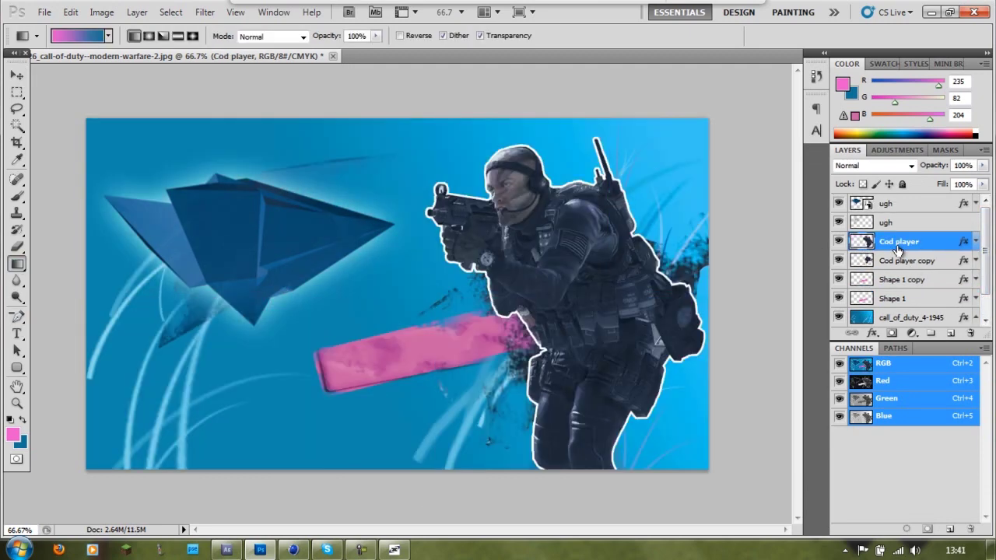
double_click(898, 247)
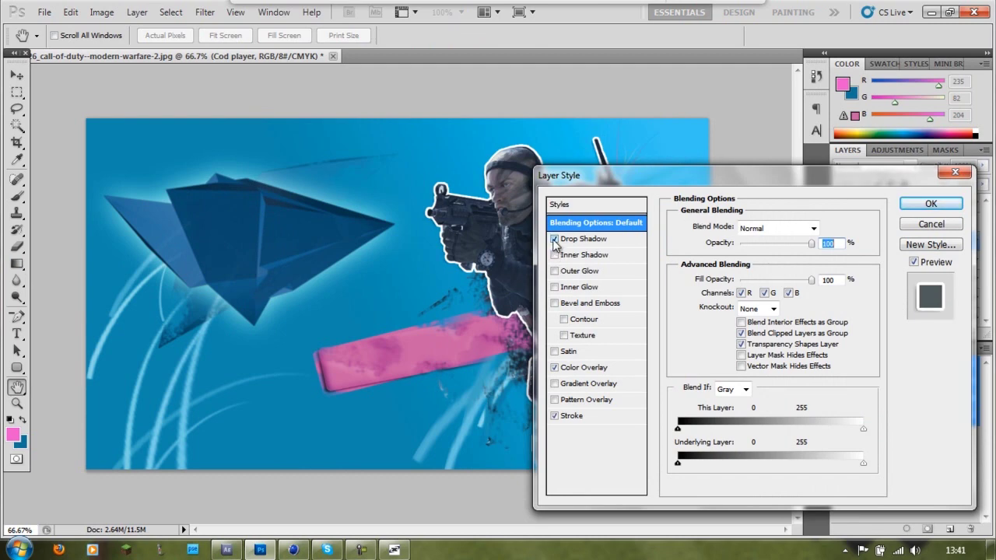
left_click(555, 255)
left_click_drag(611, 177, 234, 136)
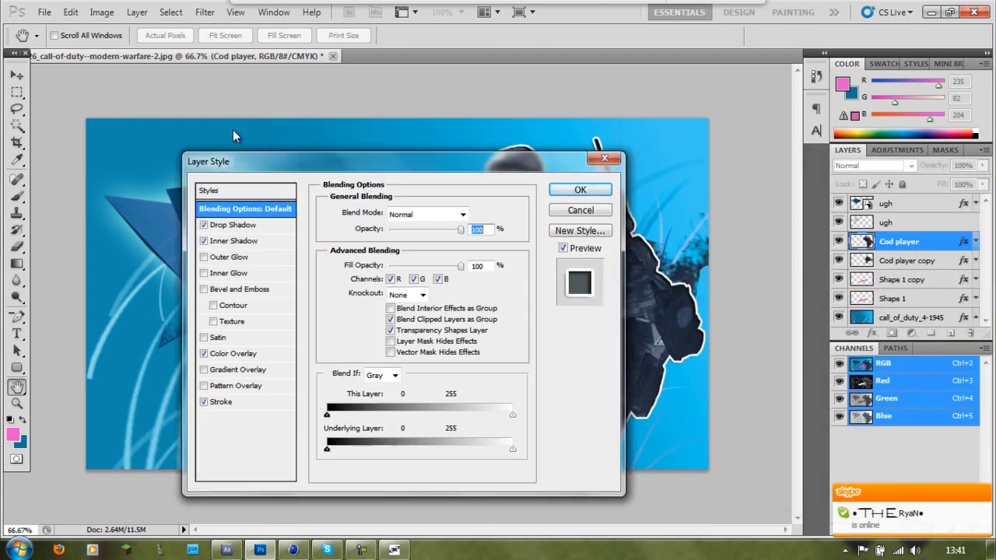
key("Return")
Add a Gradient Overlay to the soldier at about 27% opacity and save its gradient as a preset
double_click(865, 248)
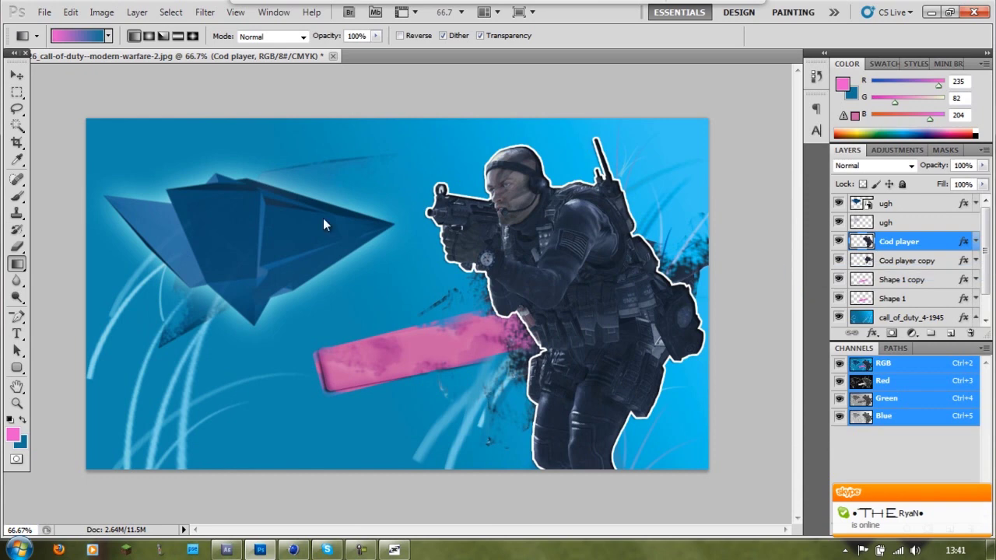
left_click(194, 331)
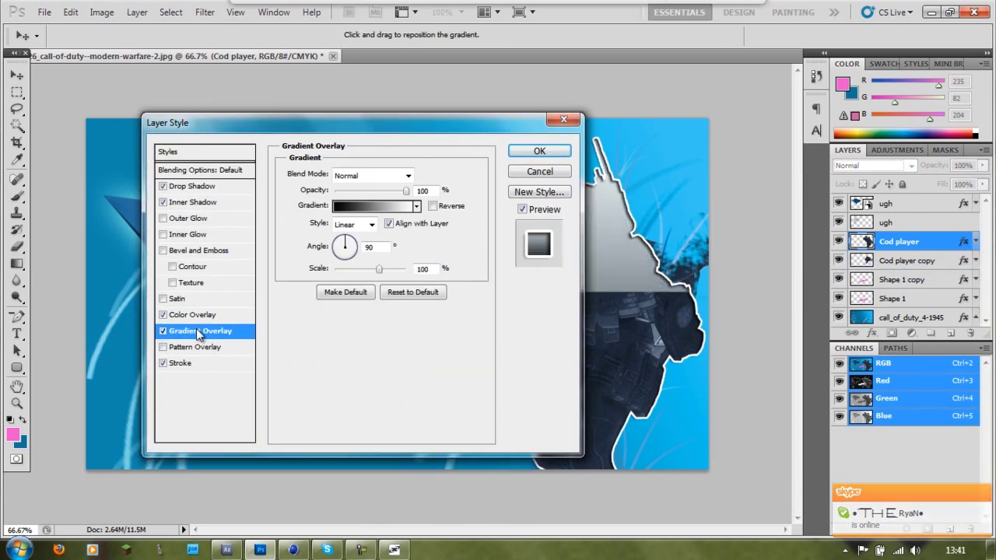
left_click_drag(368, 116, 196, 67)
left_click_drag(233, 141, 185, 146)
left_click(198, 156)
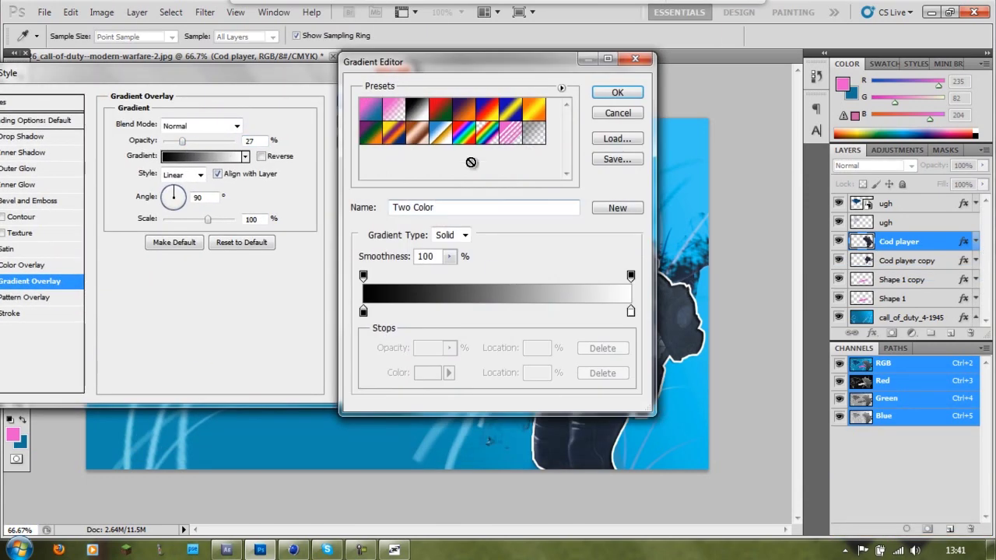
left_click(598, 209)
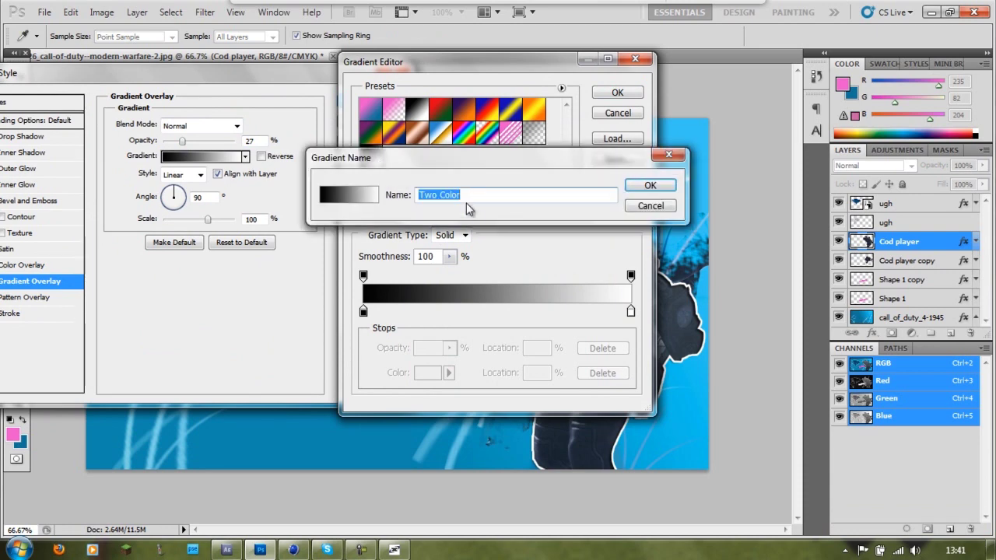
left_click(643, 185)
Edit a Foreground to Background gradient, moving the blue stop left and pink stop right
left_click(465, 235)
left_click(484, 246)
left_click(371, 111)
left_click_drag(436, 62, 197, 60)
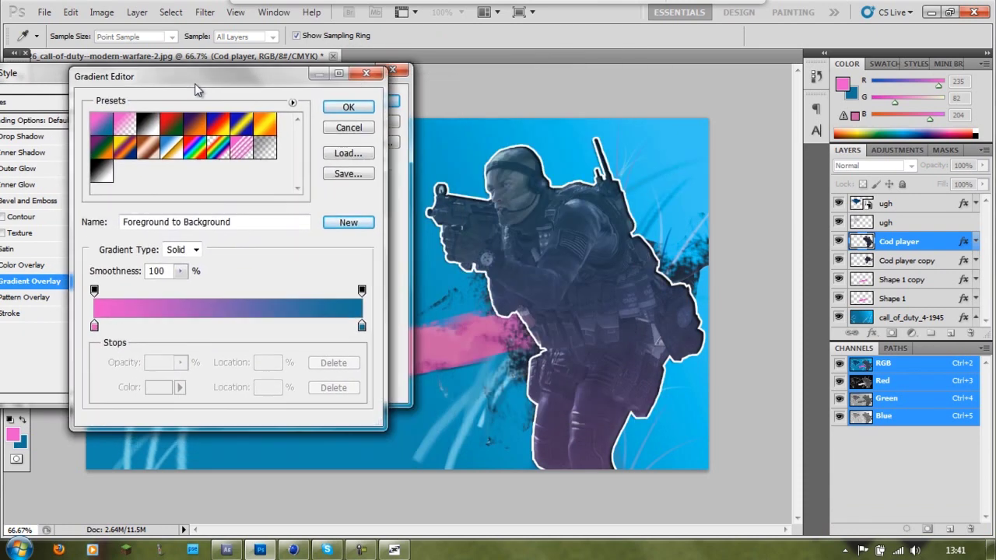
left_click_drag(392, 274, 203, 275)
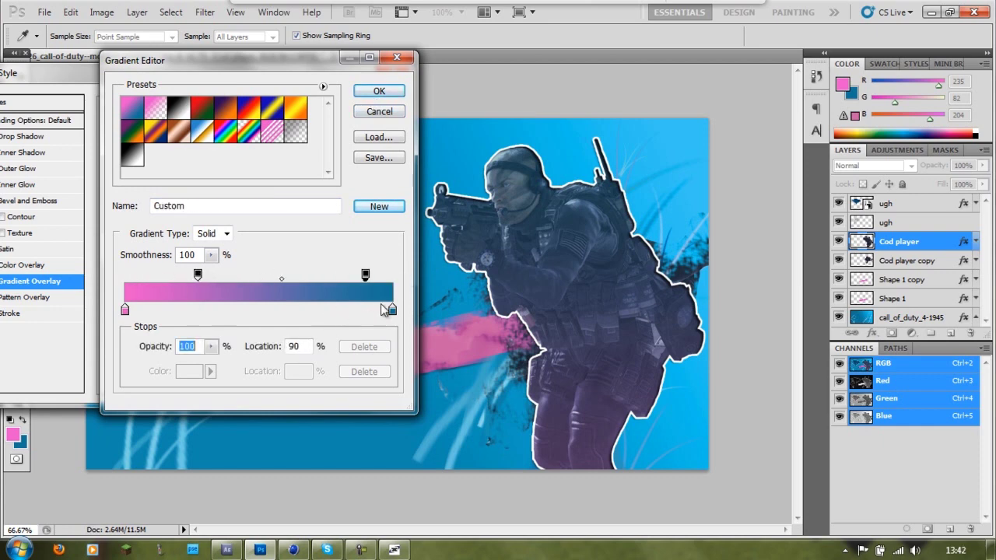
mouse_move(124, 309)
left_mouse_down()
mouse_move(351, 310)
mouse_move(126, 309)
left_mouse_up()
left_click_drag(351, 310, 392, 309)
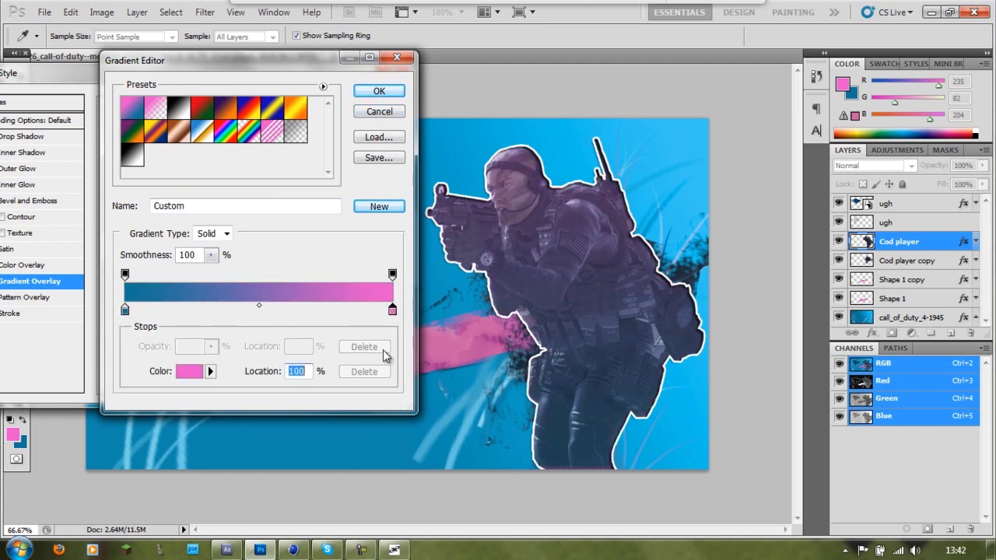
Settle on the pink Foreground to Transparent preset and lower the overlay opacity
left_click(152, 111)
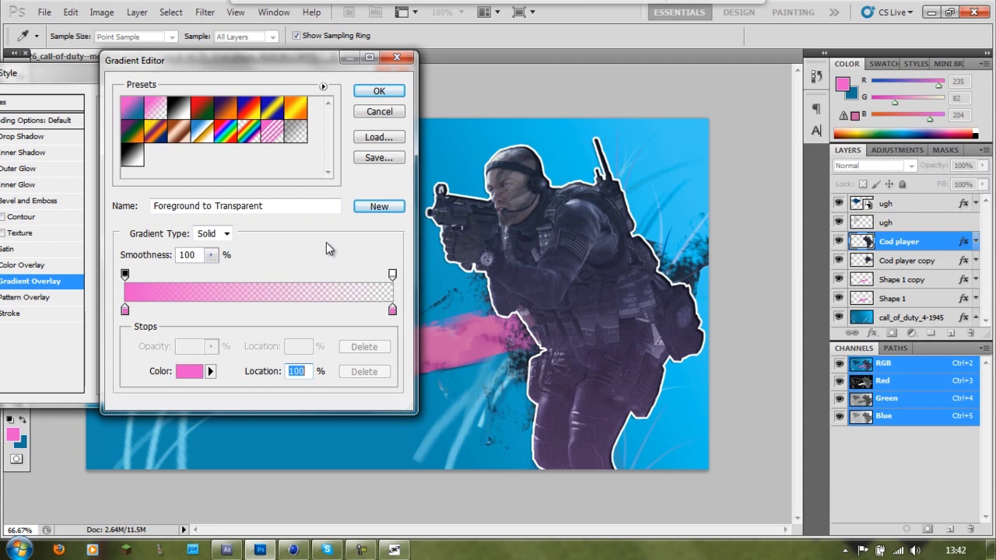
left_click(173, 128)
left_click(210, 371)
left_click(256, 415)
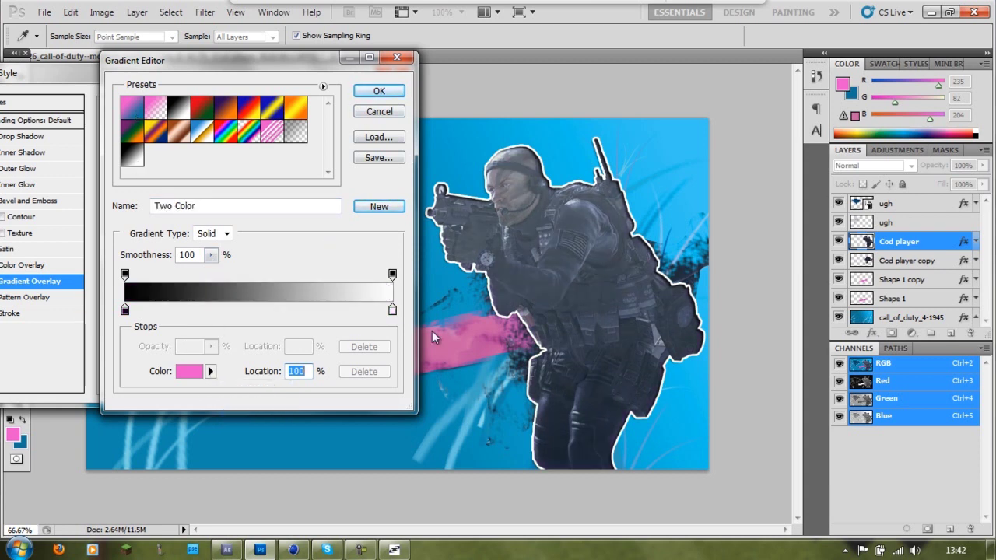
left_click(156, 113)
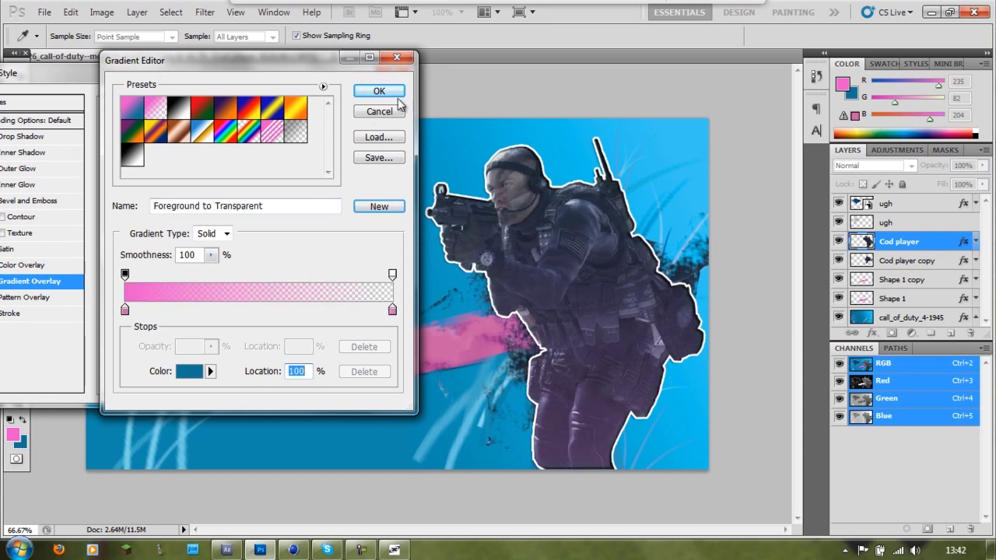
left_click(379, 91)
left_click_drag(196, 145, 191, 145)
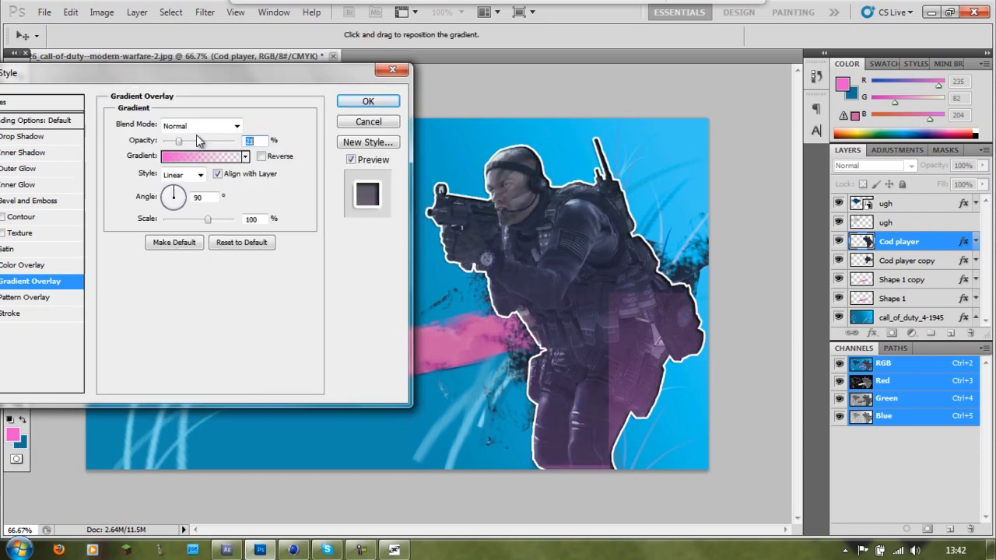
Try Darken and Dissolve blend modes and rotate the gradient angle to about 101°
left_click(201, 125)
left_click(174, 176)
left_click(201, 126)
left_click(215, 154)
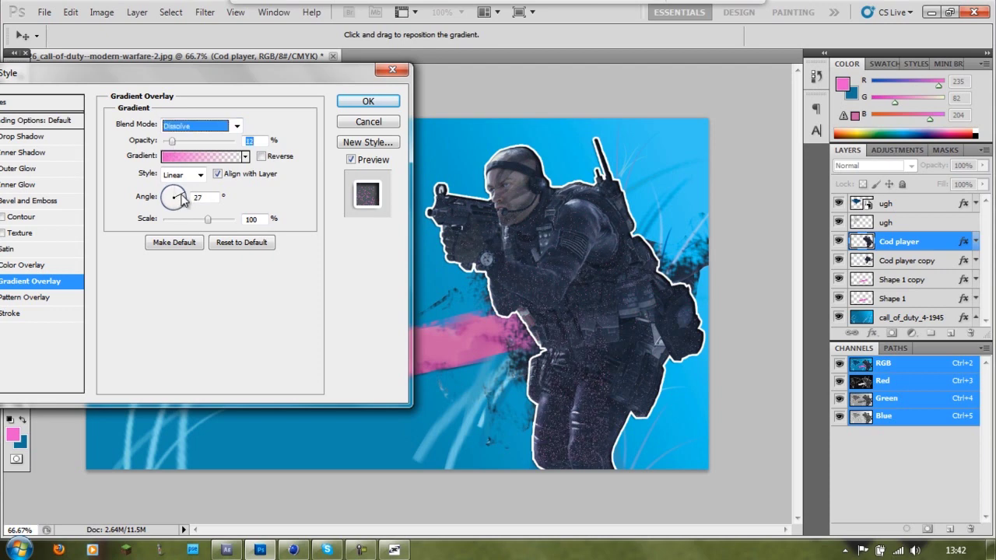
left_click(184, 203)
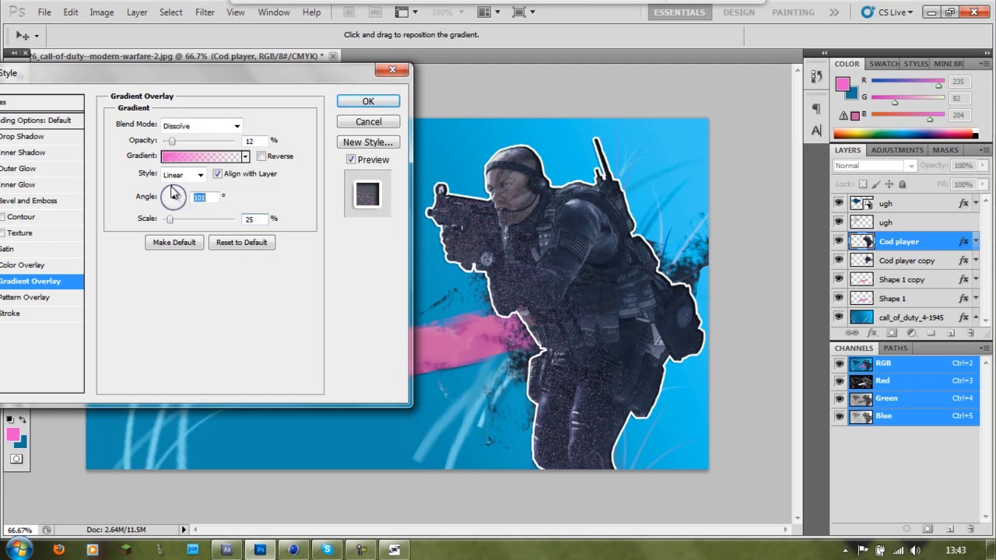
left_click_drag(173, 193, 183, 215)
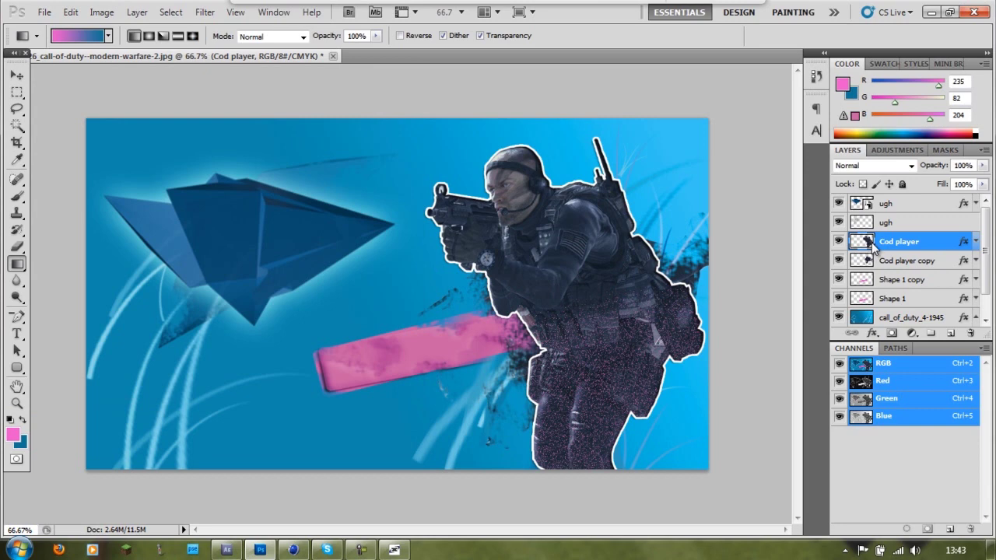
Set the gradient scale to 10 and try Reflected and Diamond styles before returning to Linear
double_click(872, 251)
left_click(335, 277)
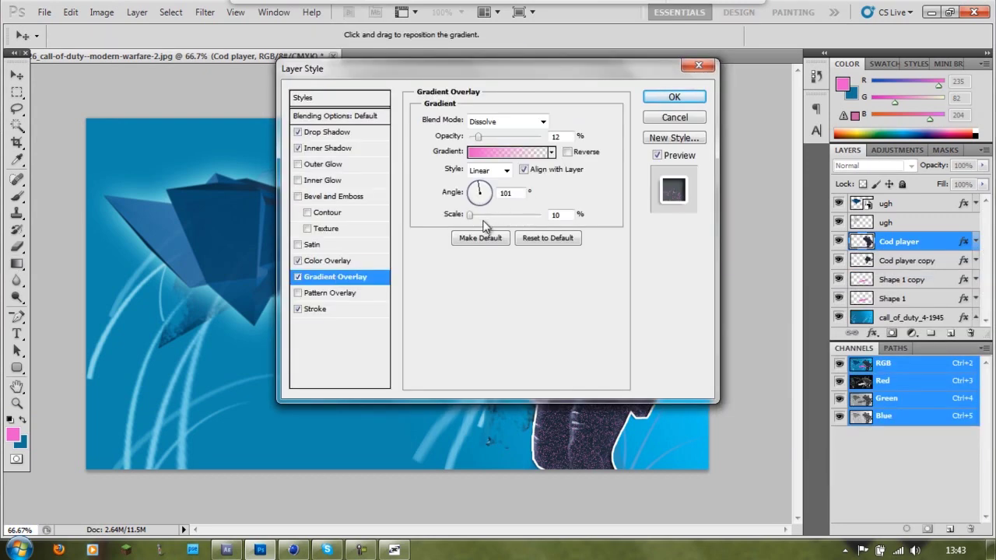
left_click_drag(617, 69, 340, 42)
left_click(480, 214)
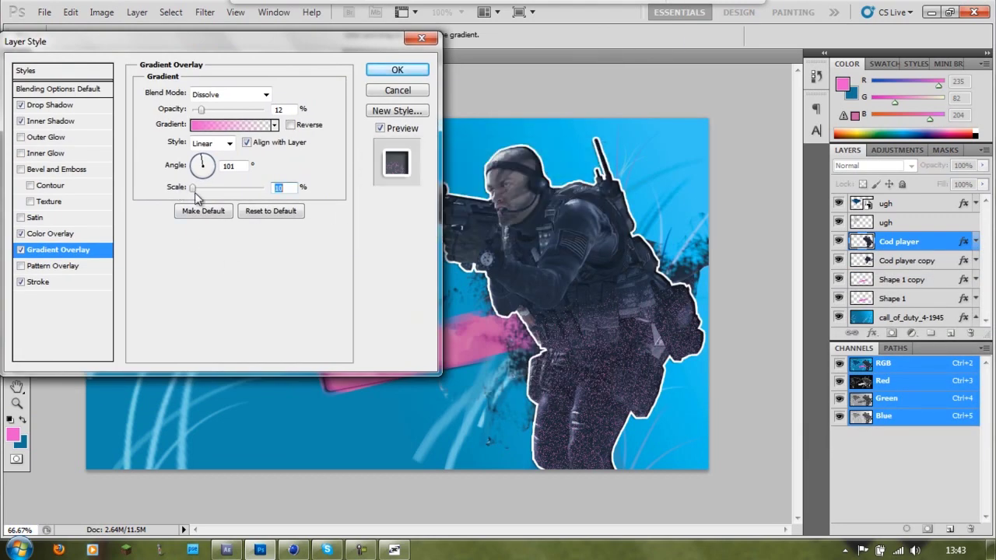
left_click(228, 143)
scroll(228, 143, "down", 3)
left_click(228, 143)
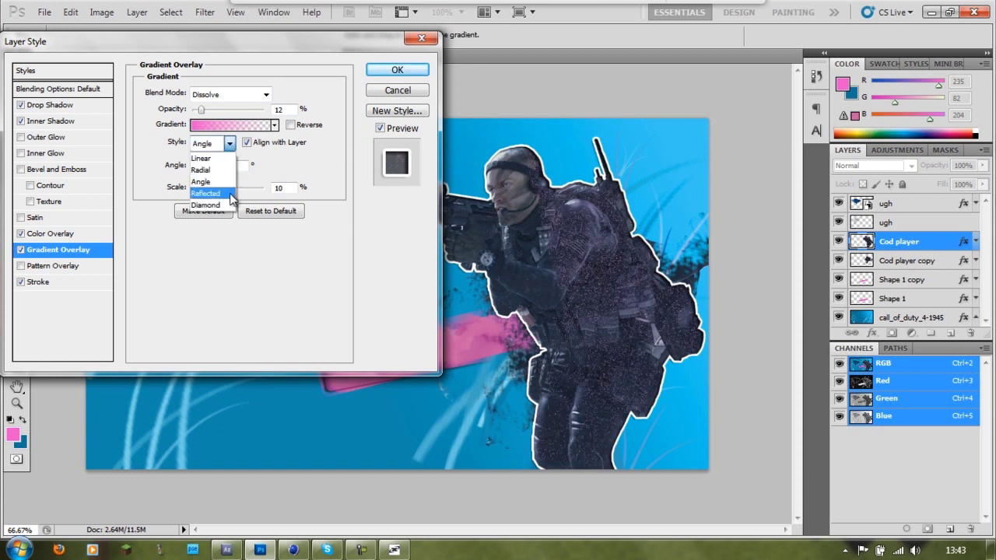
left_click(228, 203)
left_click(228, 143)
left_click(201, 158)
Try reversing the gradient and Color Burn blending, enlarging the scale and raising opacity
left_click(291, 124)
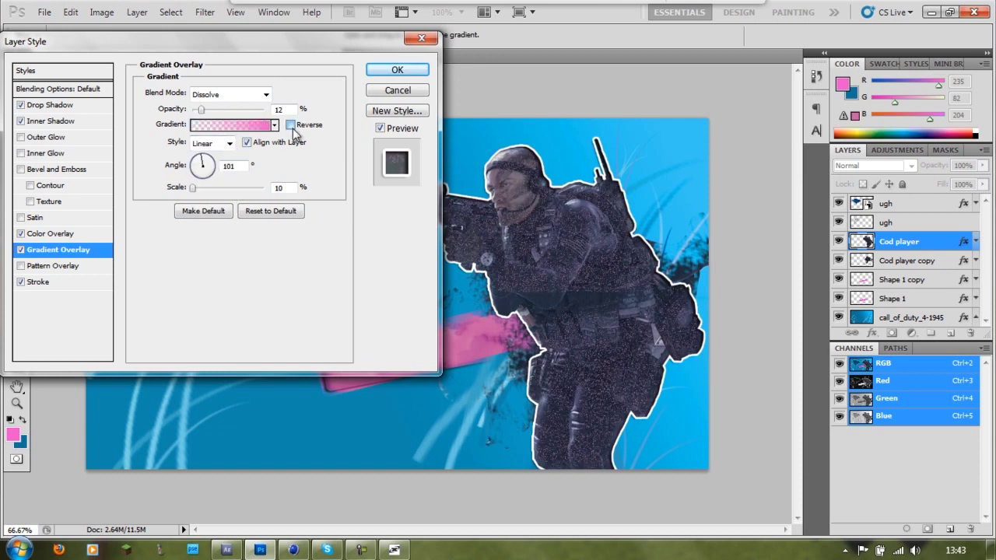
left_click(230, 94)
left_click(226, 168)
left_click(290, 124)
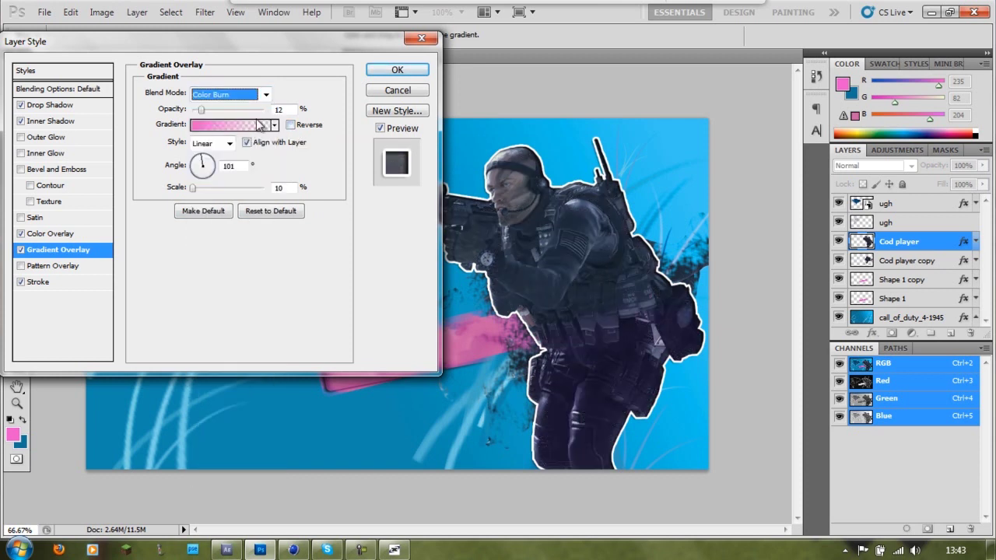
left_click_drag(195, 187, 255, 188)
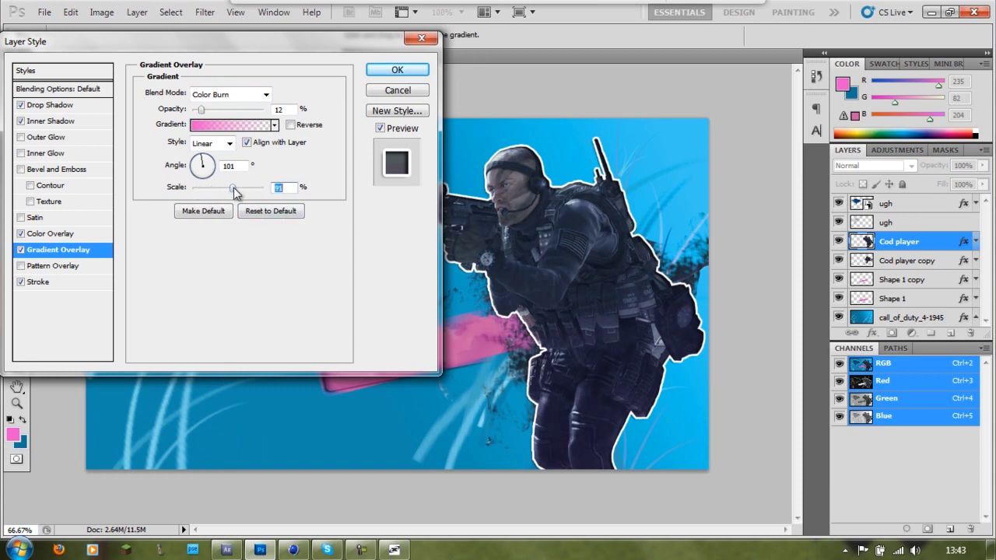
left_click_drag(210, 114, 217, 118)
Set the overlay back to Normal blending at 17% opacity and 93% scale, and apply it
left_click(230, 94)
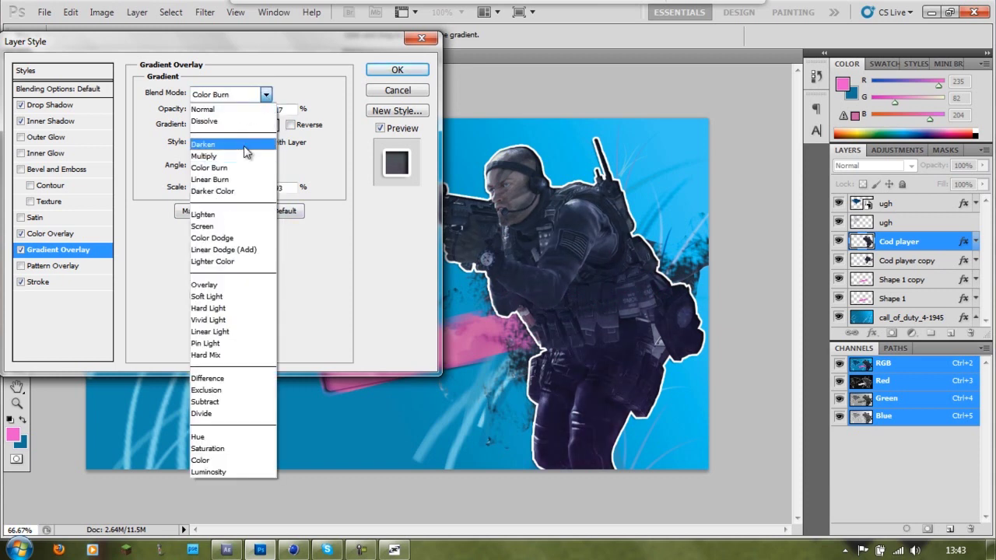
left_click(225, 285)
left_click(234, 94)
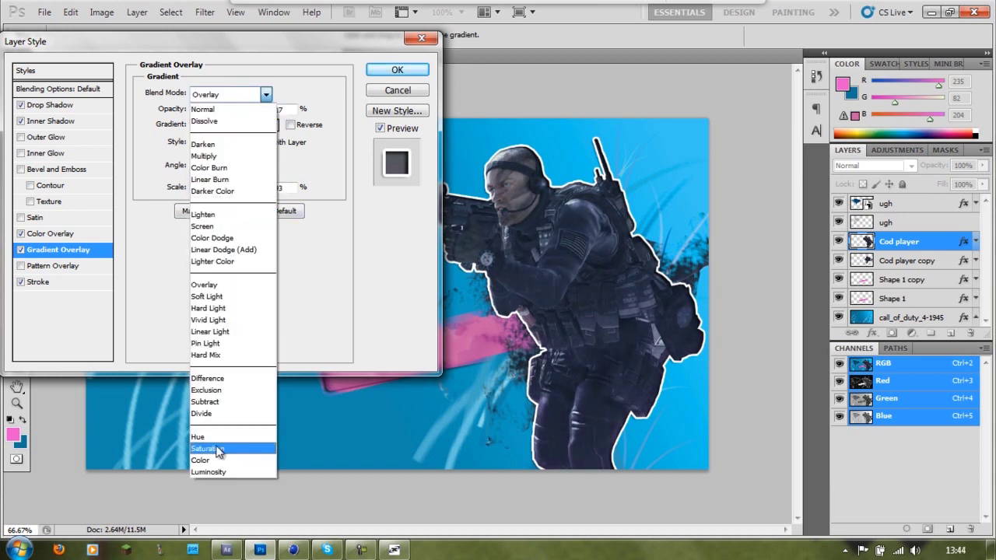
left_click(218, 110)
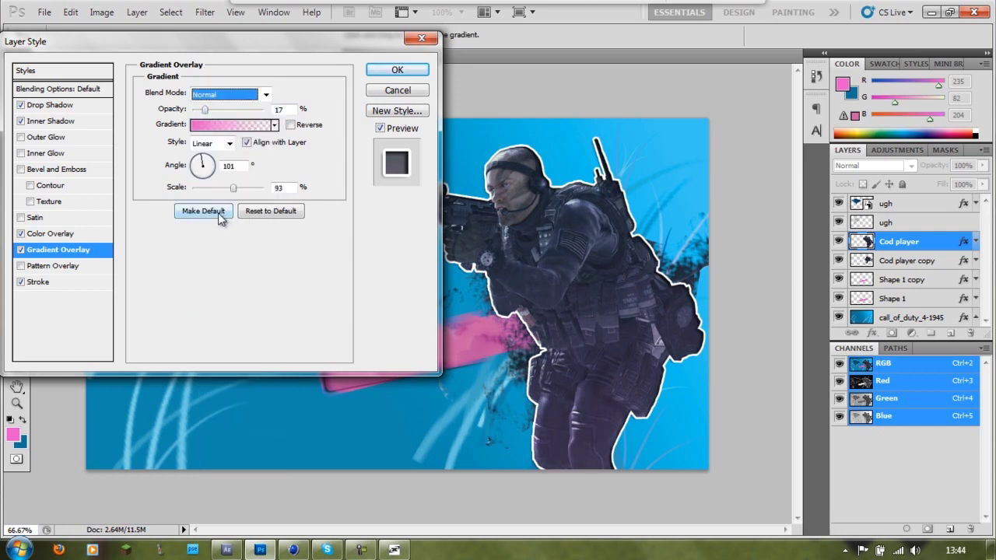
left_click(385, 72)
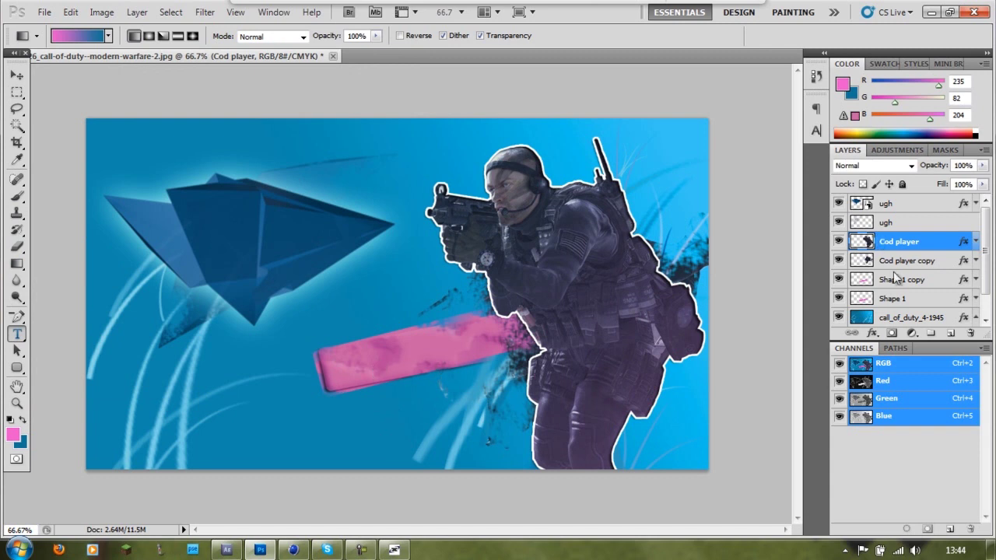
left_click(263, 329)
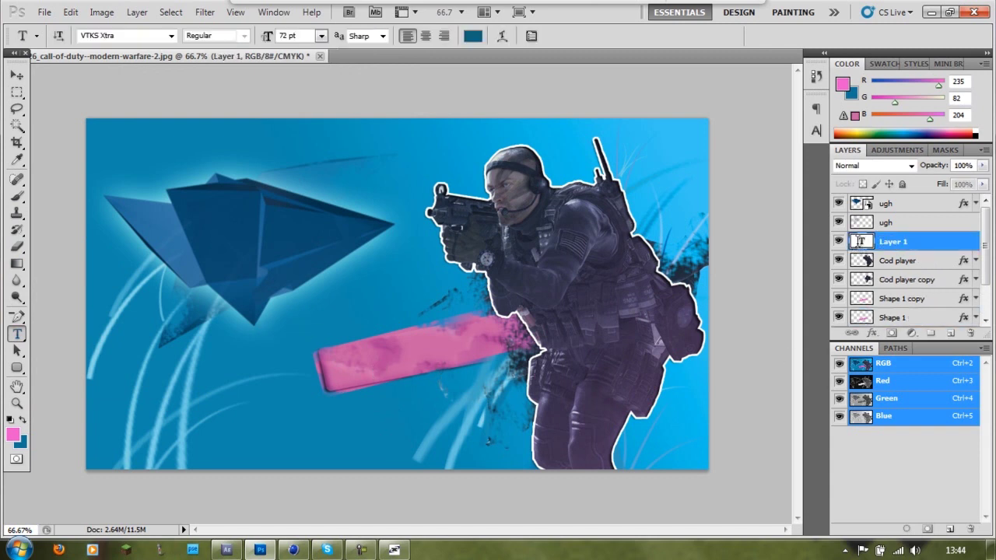
Drag a text box across the pink banner and type the KO3d title
double_click(859, 242)
left_click_drag(435, 362, 658, 435)
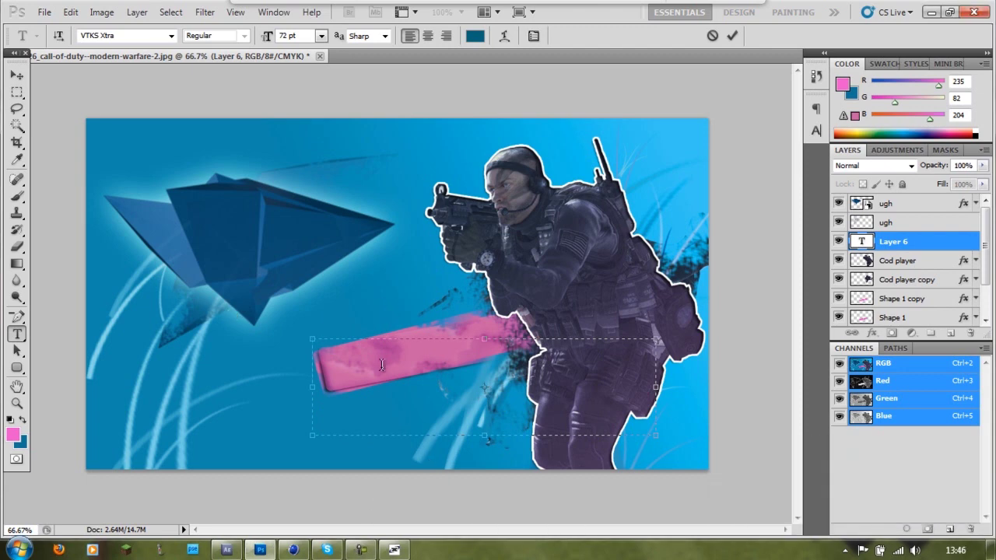
type("M")
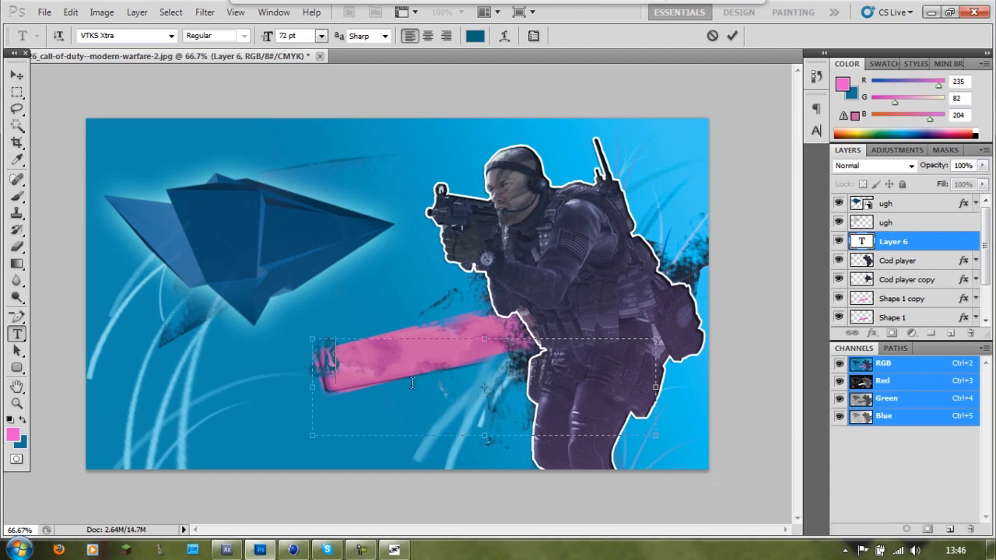
type("W2")
Set the text in the new facebook font after trying REBOARD
key("ctrl+a")
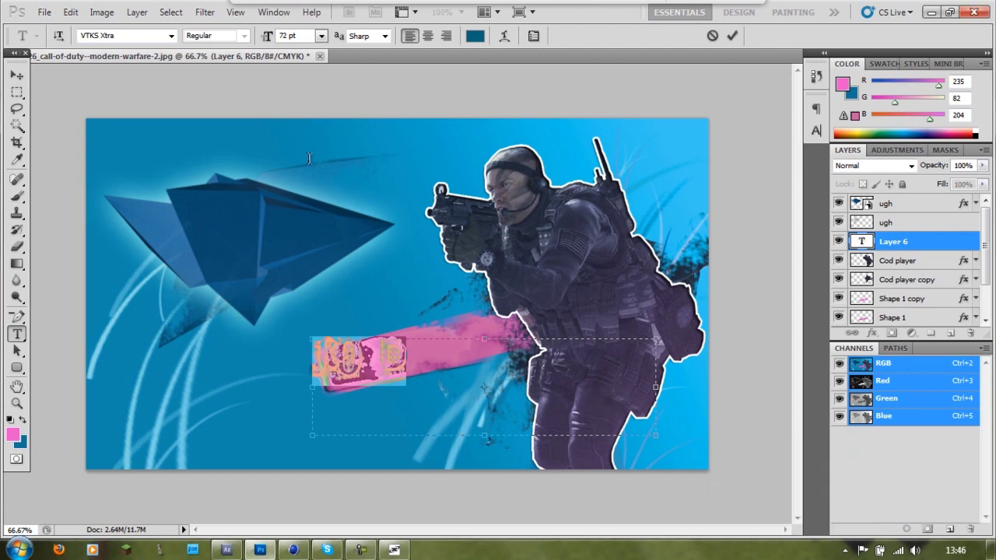
left_click(170, 36)
scroll(179, 269, "up", 1)
scroll(183, 249, "up", 5)
scroll(190, 229, "up", 2)
scroll(196, 216, "up", 3)
scroll(197, 218, "up", 4)
left_click(194, 222)
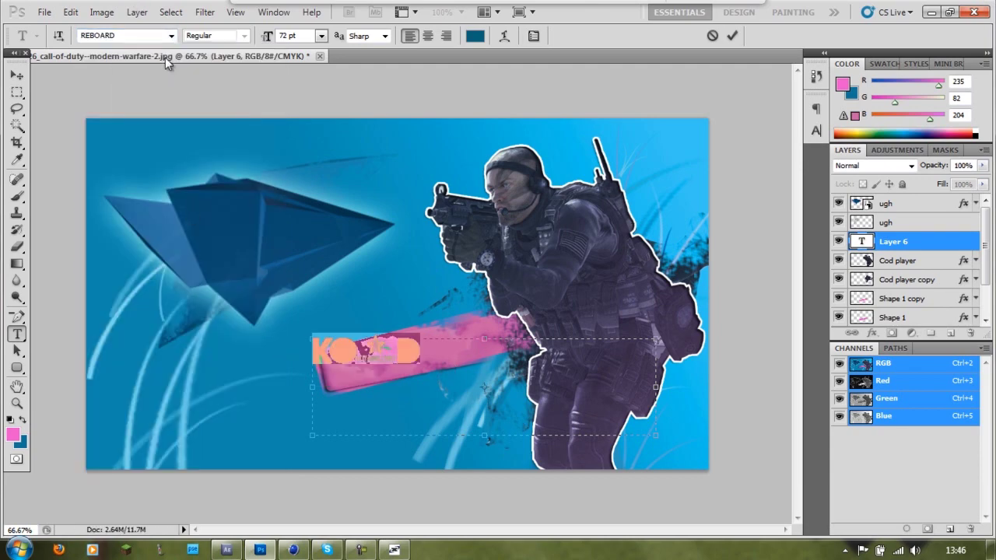
left_click(171, 36)
scroll(206, 148, "up", 2)
scroll(206, 160, "up", 1)
scroll(206, 202, "up", 2)
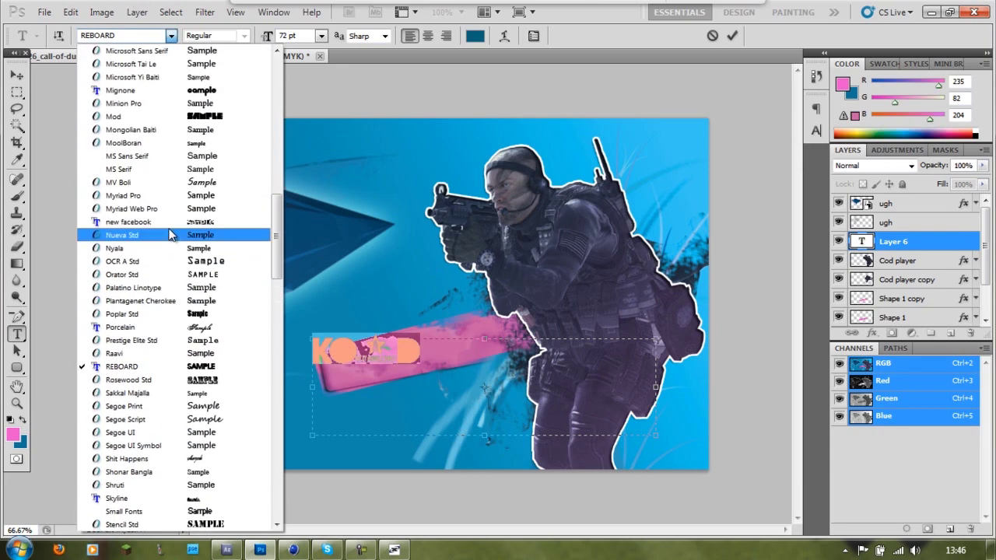
left_click(204, 225)
Make the KO3d text white at 150 pt
left_click(408, 369)
key("ctrl+a")
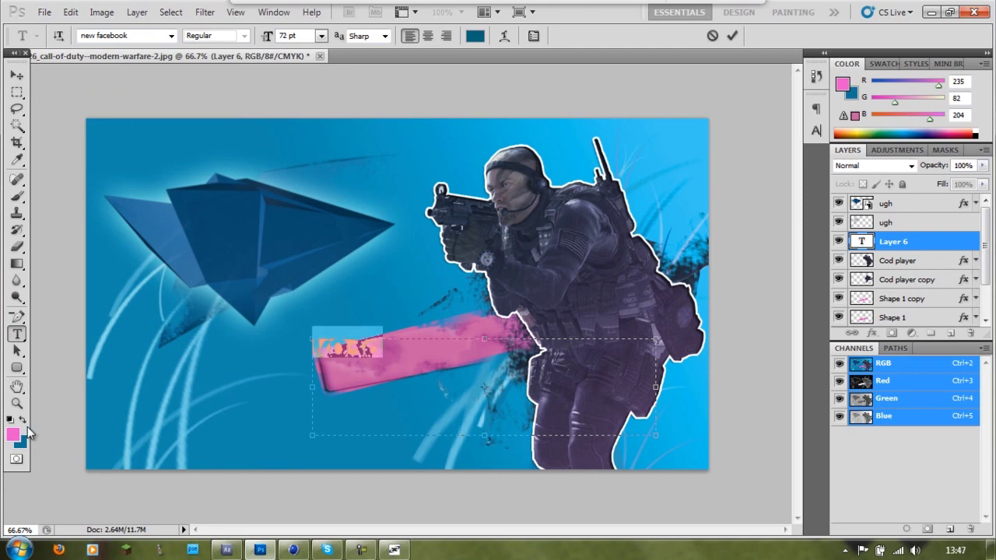
left_click(475, 35)
left_click(569, 137)
left_click(871, 127)
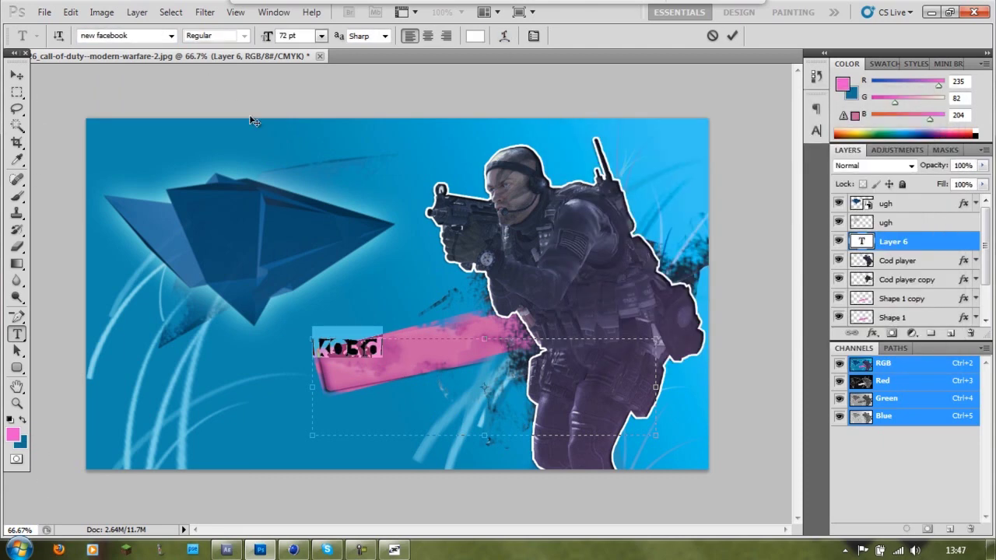
left_click(320, 36)
left_click(290, 35)
type("150")
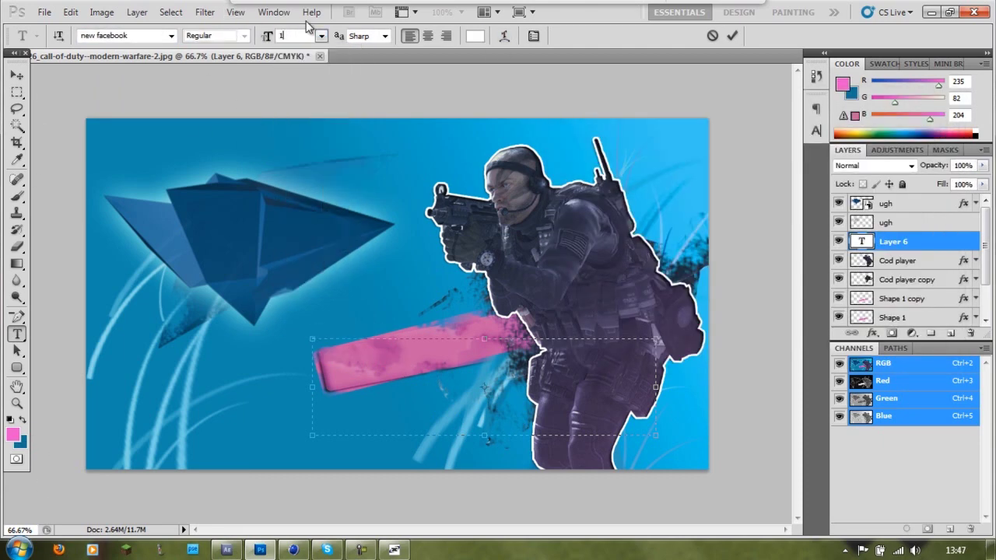
key("Return")
Commit the text and rotate it about -11.6° to match the banner's slant
key("ctrl+Return")
key("v")
key("ctrl+t")
mouse_move(374, 322)
left_mouse_down()
mouse_move(363, 314)
mouse_move(348, 337)
left_mouse_up()
mouse_move(407, 409)
left_mouse_down()
mouse_move(417, 365)
mouse_move(414, 377)
left_mouse_up()
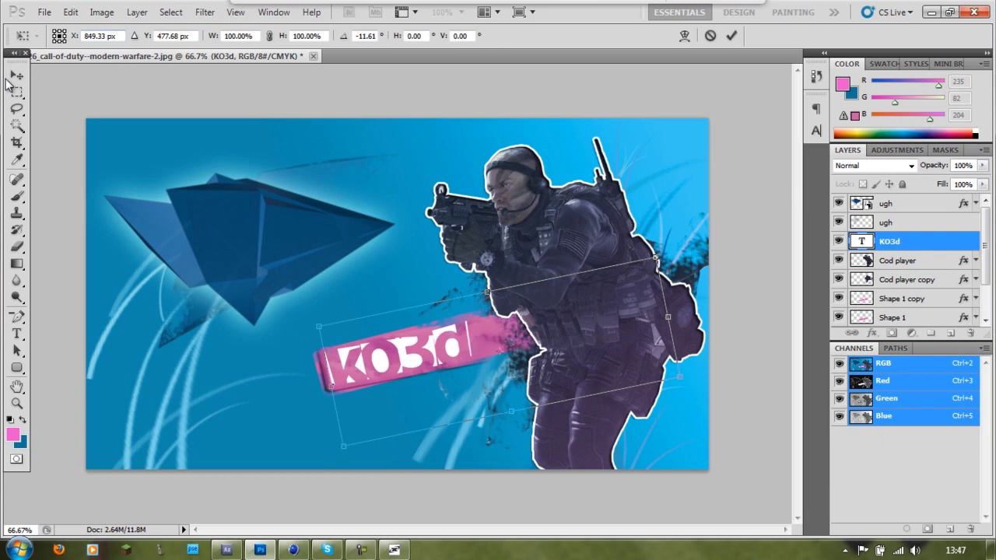
Try the Mod, Impact and Brush Script Std fonts on KO3d
key("t")
left_click(449, 214)
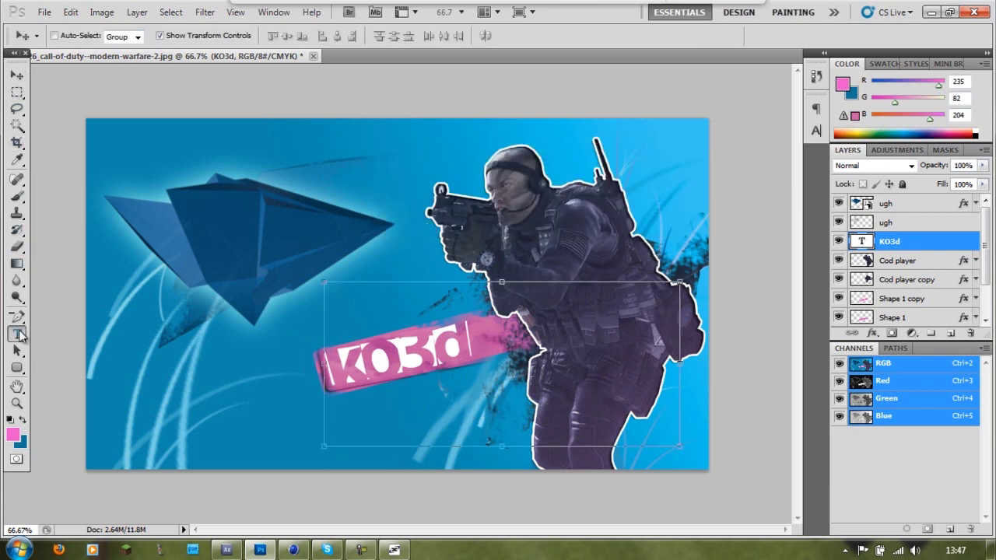
left_click(171, 35)
scroll(121, 105, "up", 5)
left_click(121, 153)
left_click(170, 36)
left_click(177, 116)
left_click(171, 36)
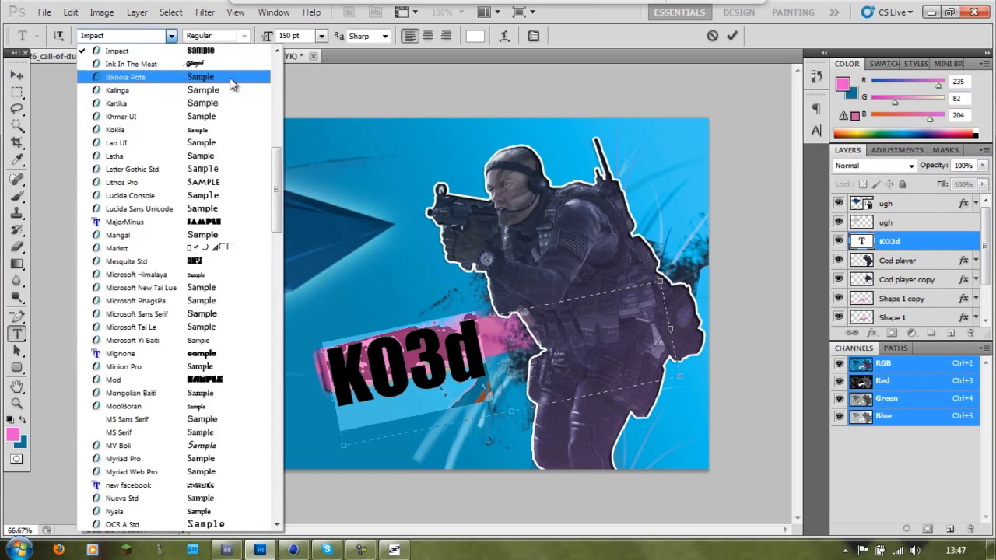
scroll(212, 238, "up", 10)
left_click(204, 129)
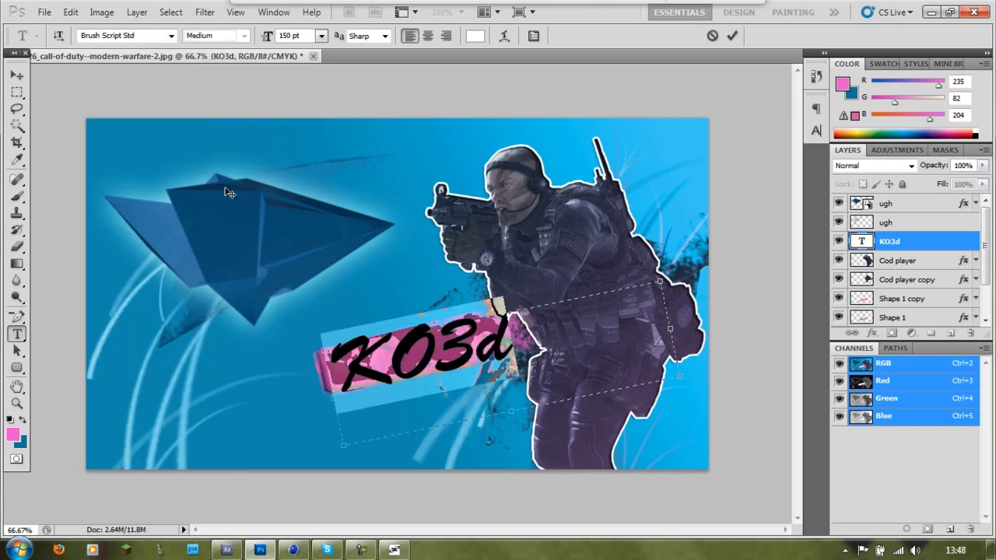
Shrink the text box, then squash, move and slightly tilt KO3d onto the bar
left_click_drag(679, 379, 643, 363)
key("ctrl+Return")
key("v")
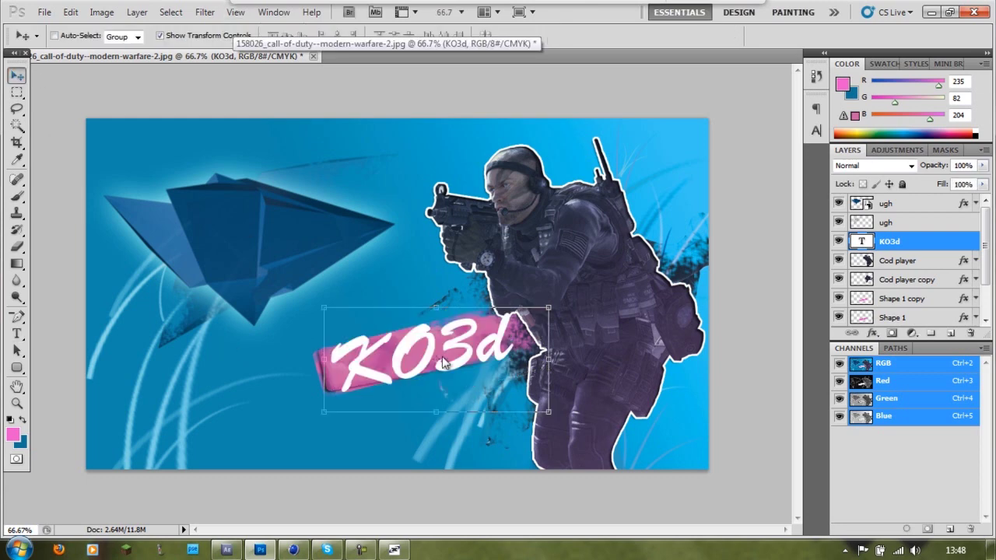
key("ctrl+t")
left_click_drag(440, 432, 440, 409)
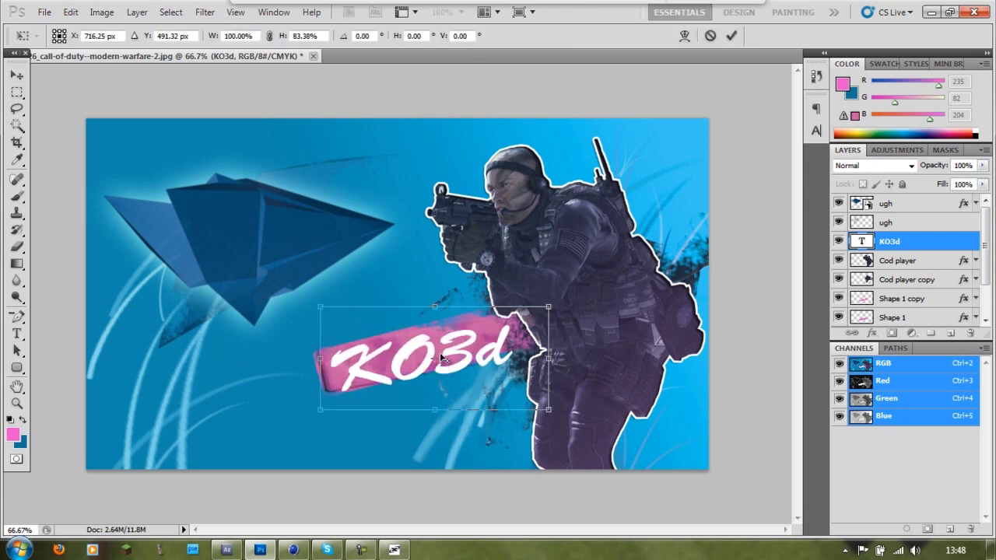
left_click_drag(458, 348, 453, 351)
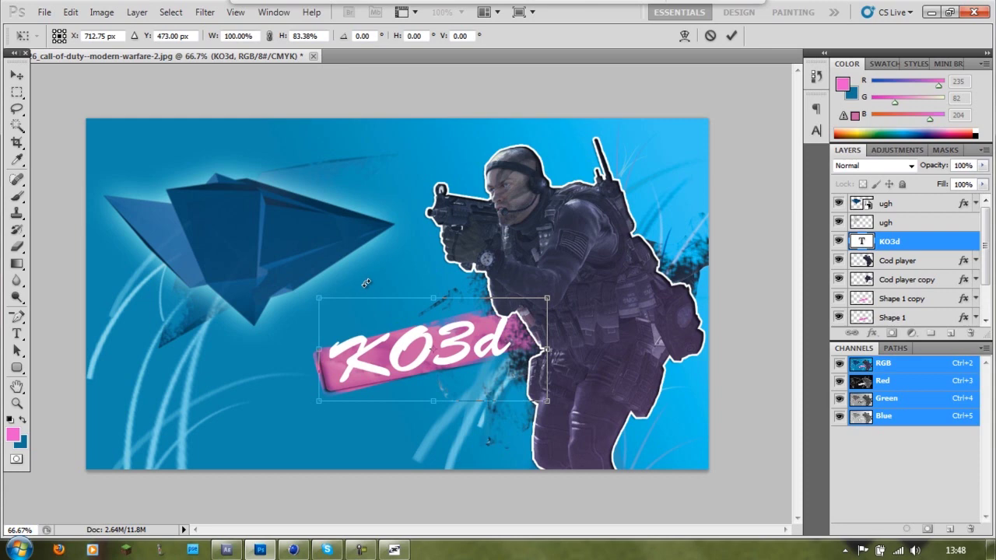
left_click_drag(366, 283, 362, 288)
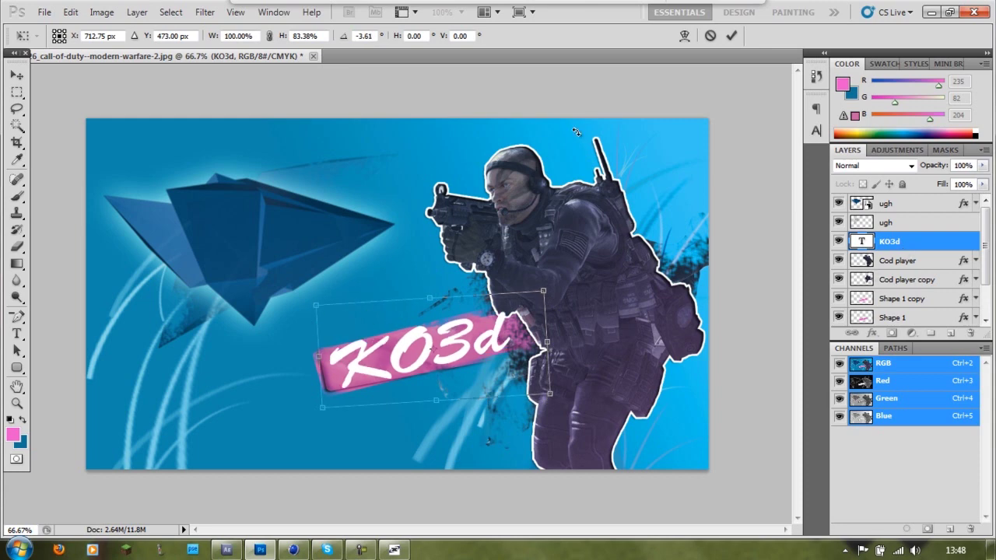
key("Return")
Set the KO3d text in the Base 05 font
key("t")
double_click(862, 242)
left_click(170, 35)
scroll(153, 160, "up", 3)
left_click(125, 89)
left_click(170, 35)
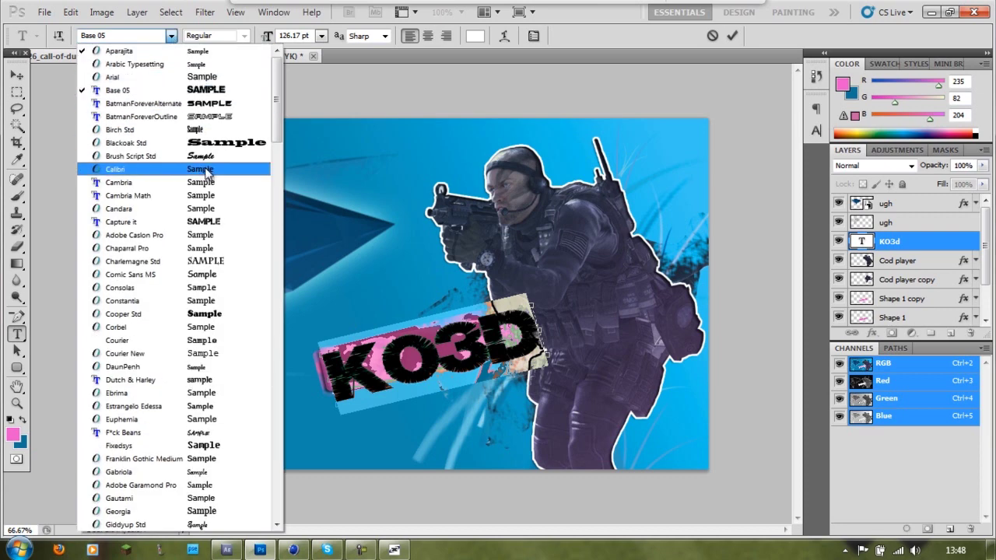
key("Escape")
left_click(732, 35)
Rasterize the text and erase streaks through the KO3D letters
left_click(17, 246)
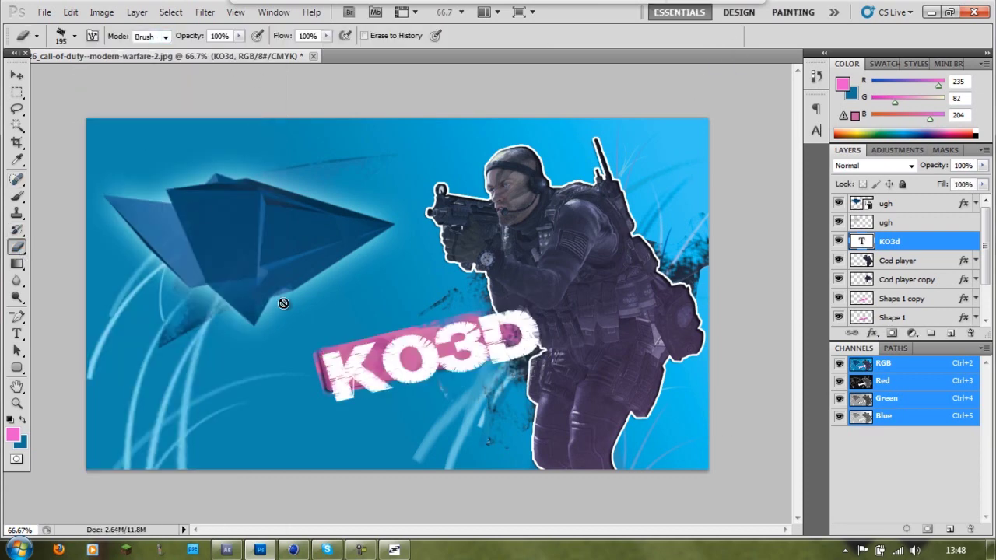
left_click(529, 311)
left_click(465, 223)
mouse_move(333, 453)
left_mouse_down()
mouse_move(442, 429)
mouse_move(417, 386)
mouse_move(490, 477)
mouse_move(458, 400)
mouse_move(389, 432)
mouse_move(420, 351)
left_mouse_up()
Open the KO3d layer style and lower opacity to 81%
key("v")
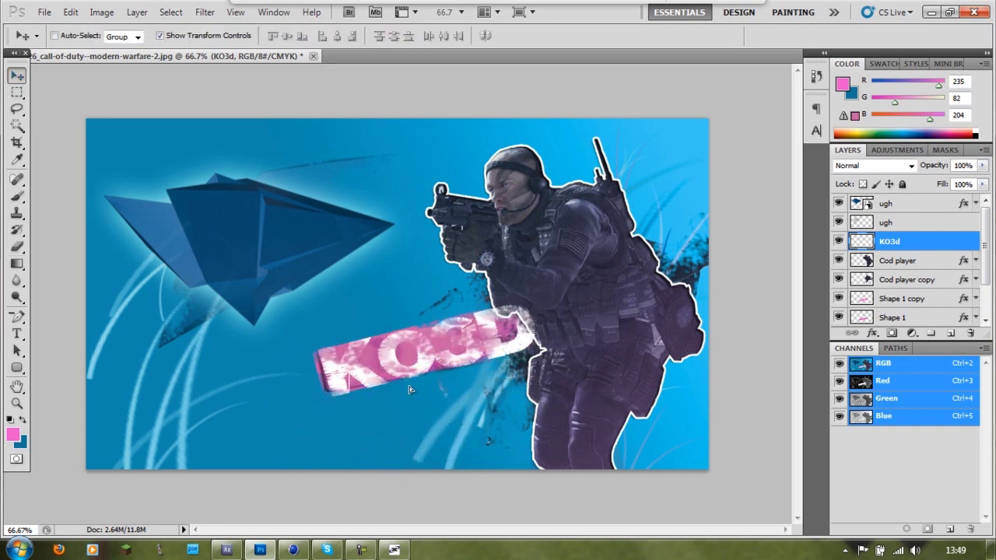
left_click(16, 333)
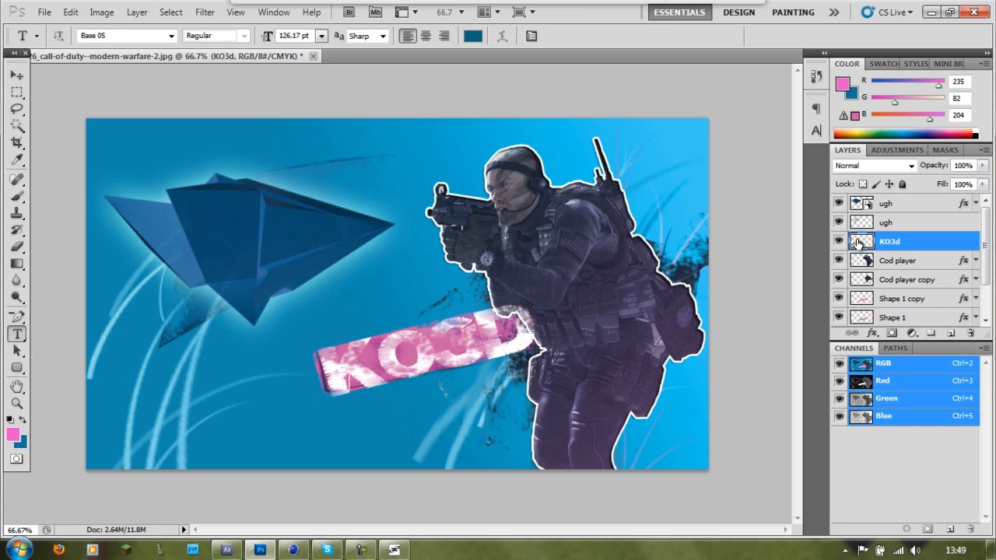
double_click(857, 242)
left_click_drag(294, 137, 280, 136)
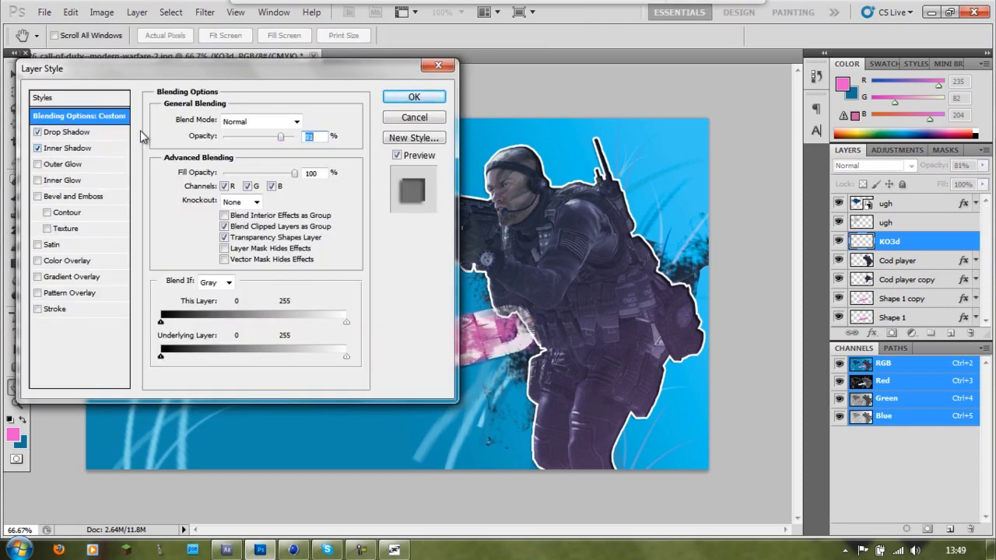
left_click_drag(184, 69, 726, 136)
Add a drop shadow and try a colour overlay before turning it off
left_click(580, 264)
left_click(579, 327)
left_click(609, 328)
left_click(847, 190)
left_click_drag(775, 249, 770, 226)
left_click(617, 147)
key("Escape")
left_click(579, 327)
Apply a pink Foreground to Transparent gradient overlay and accept the style
left_click(615, 344)
left_click(790, 218)
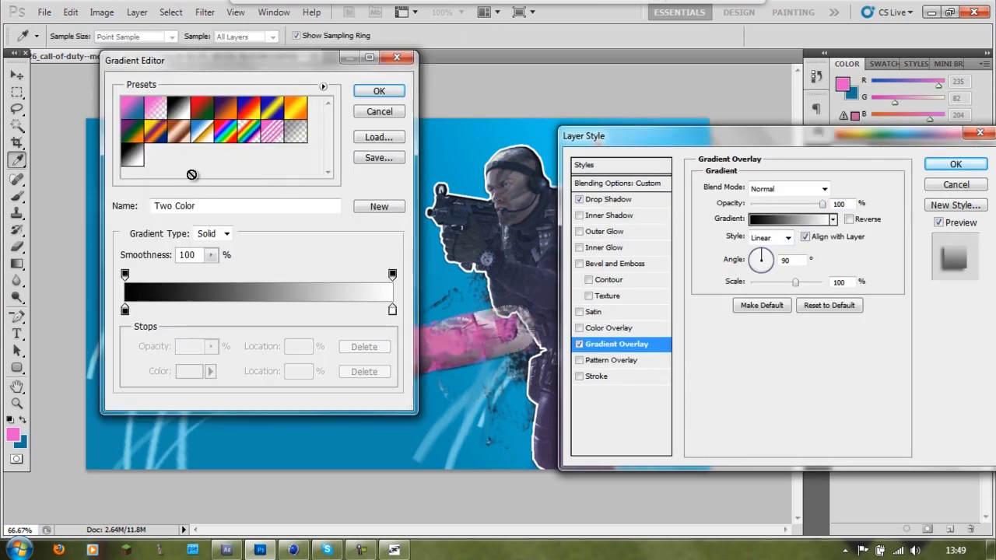
left_click(155, 108)
left_click(132, 154)
left_click(379, 206)
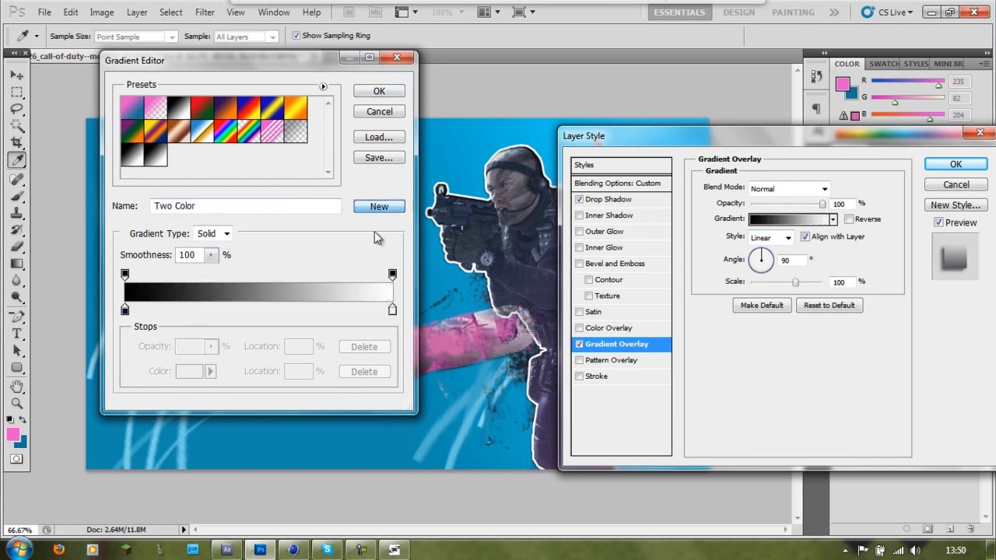
left_click(132, 108)
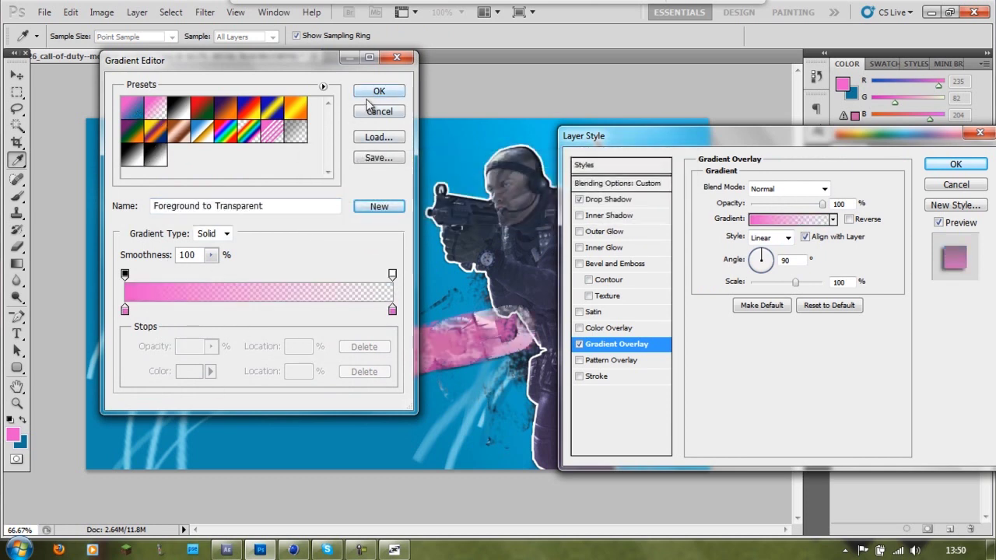
left_click(124, 275)
left_click(211, 347)
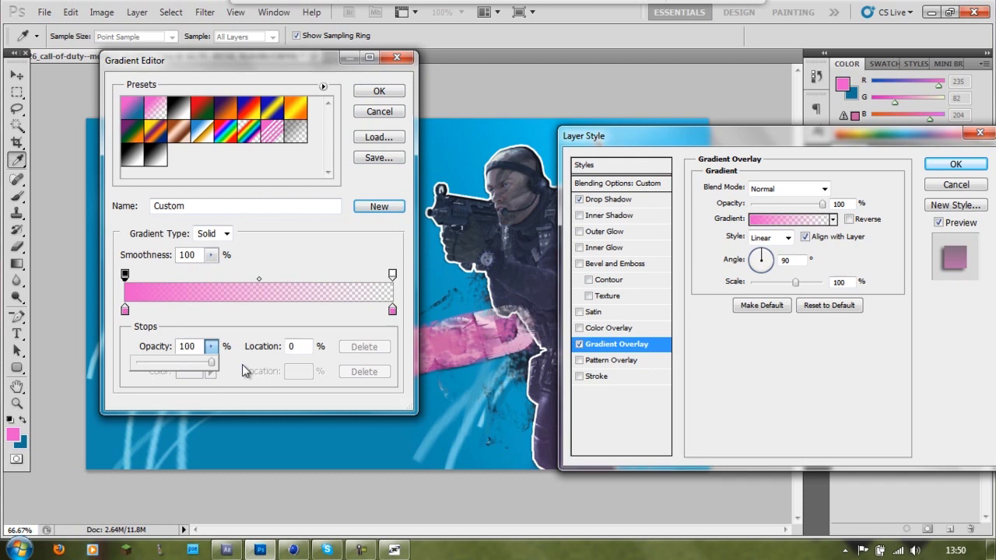
left_click(374, 91)
key("Return")
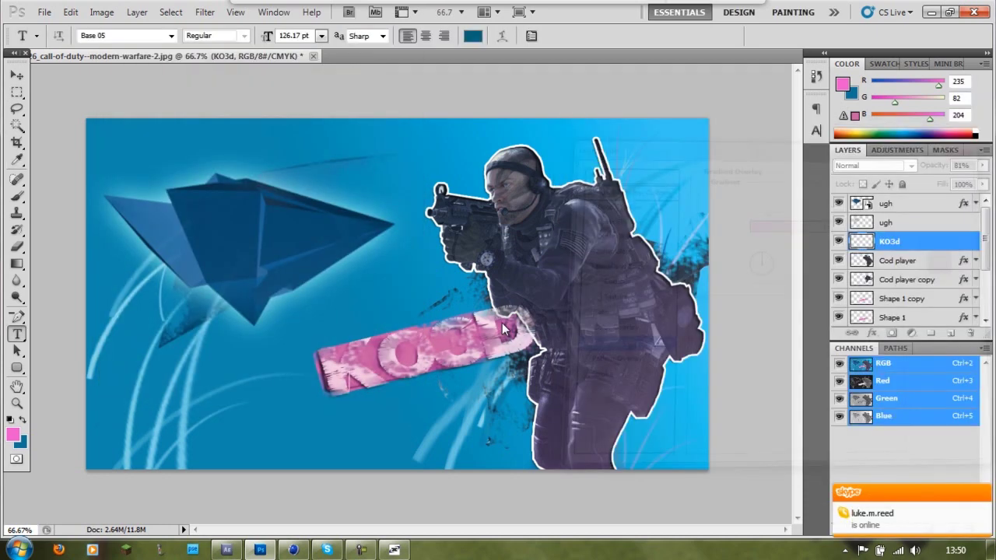
Choose the Capture it font for the new title text
double_click(858, 242)
key("Escape")
left_click(171, 35)
scroll(195, 201, "up", 1)
scroll(196, 202, "down", 2)
left_click(194, 139)
double_click(859, 245)
key("Escape")
left_click(171, 36)
scroll(249, 78, "up", 3)
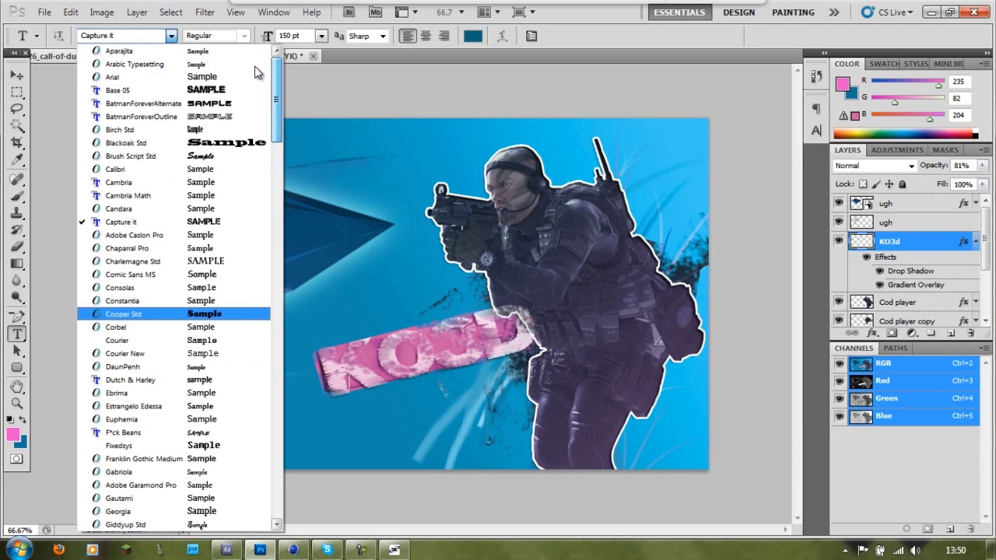
key("Escape")
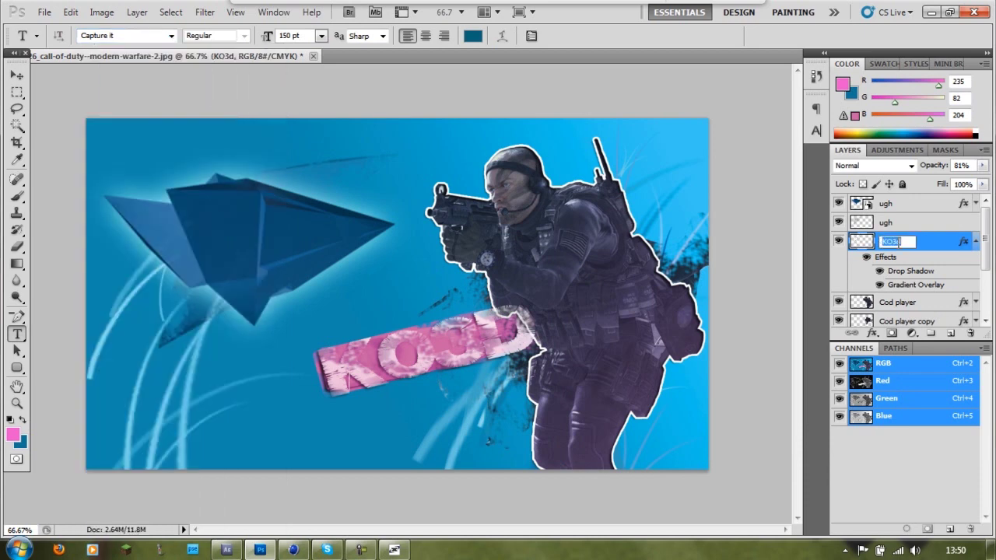
Remove the empty text layer and get the Type tool ready
double_click(859, 243)
key("Escape")
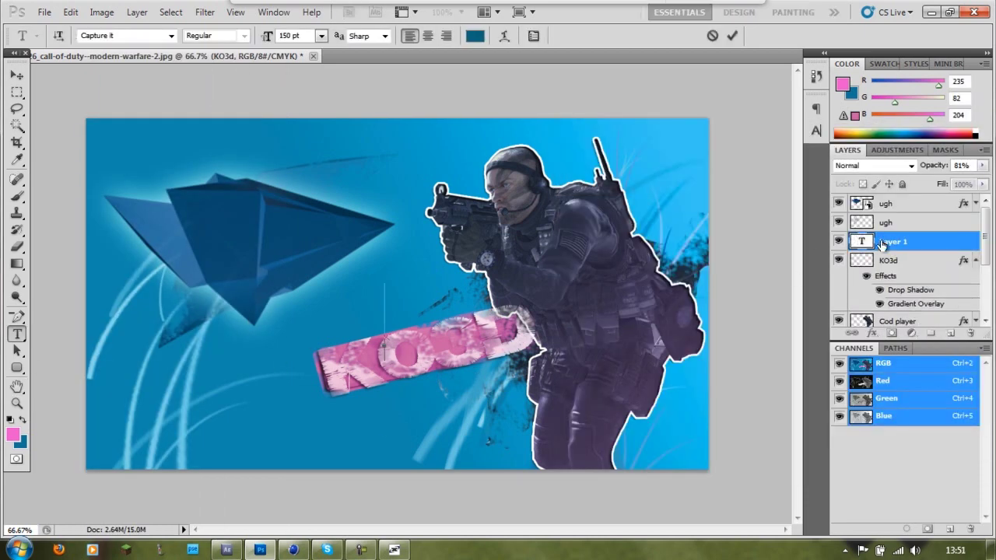
left_click(887, 261)
double_click(862, 242)
key("Escape")
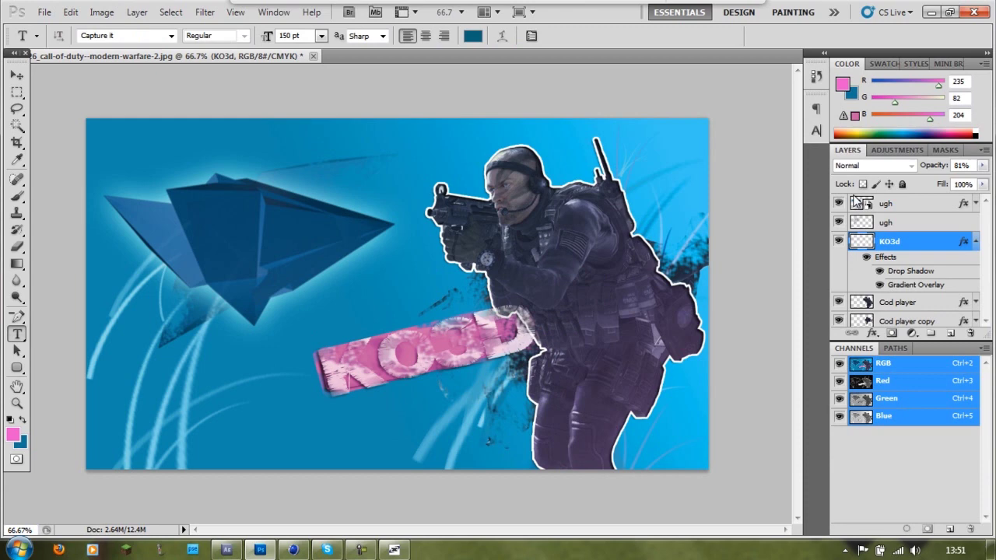
left_click(17, 334)
double_click(889, 259)
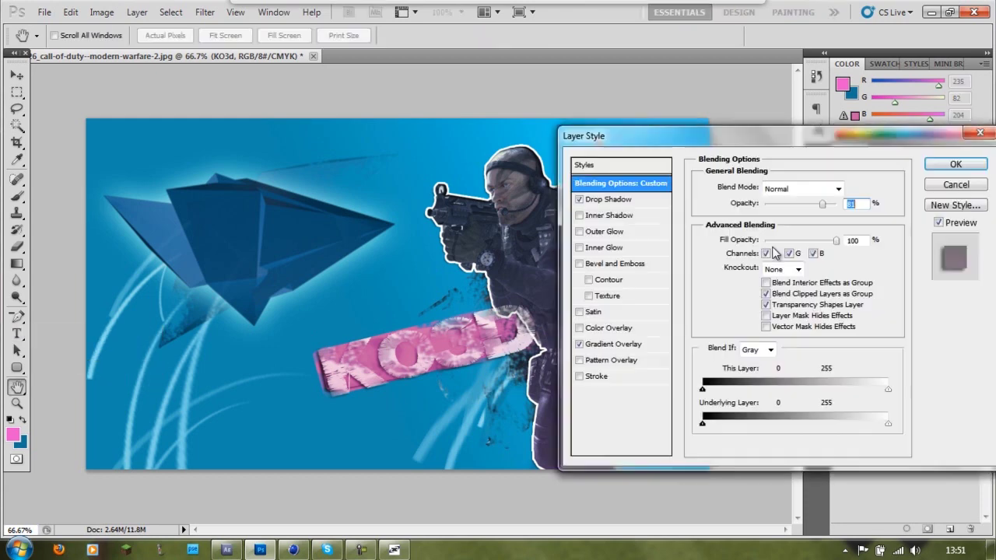
key("Escape")
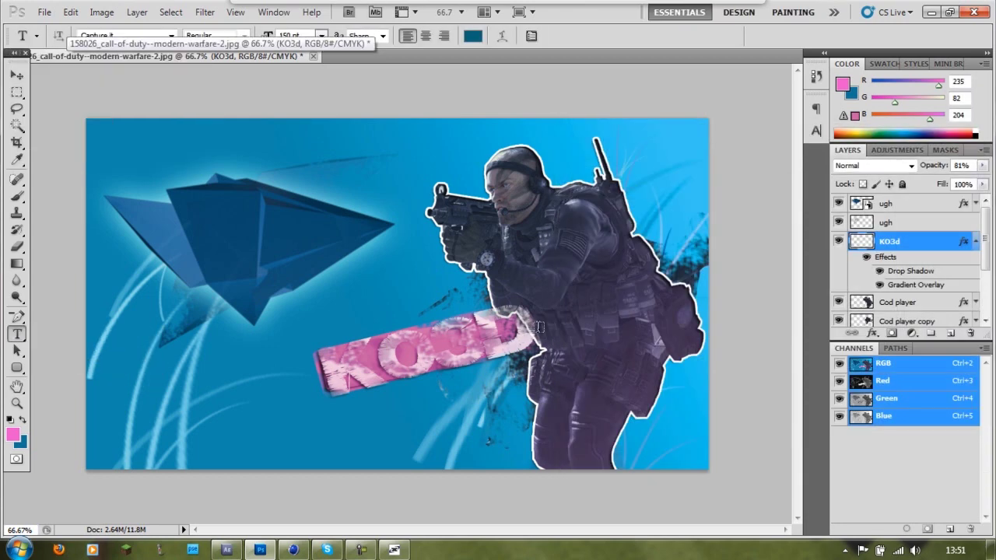
Write K03D over the pink bar and delete the old KO3d layer
left_click(369, 362)
type("KO3")
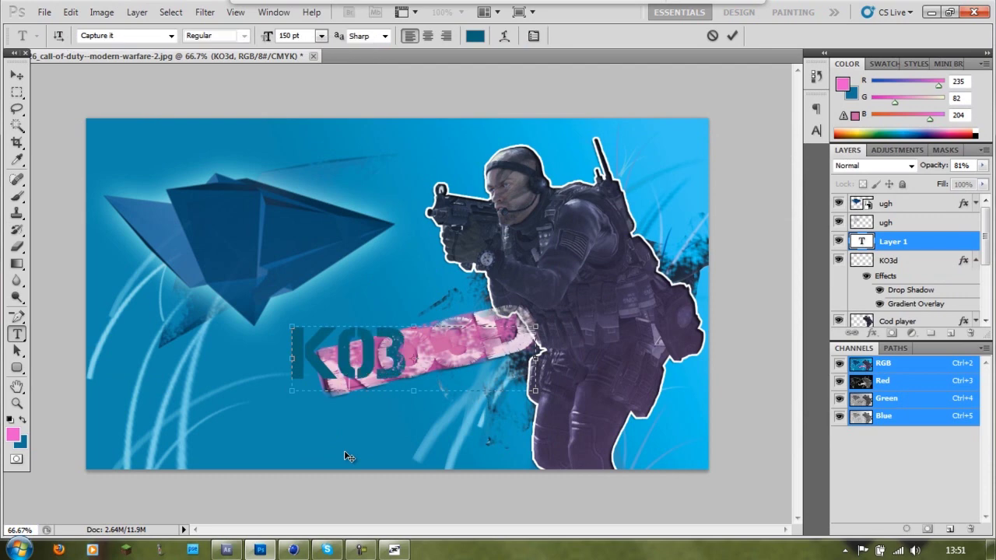
type("D")
left_click(888, 260)
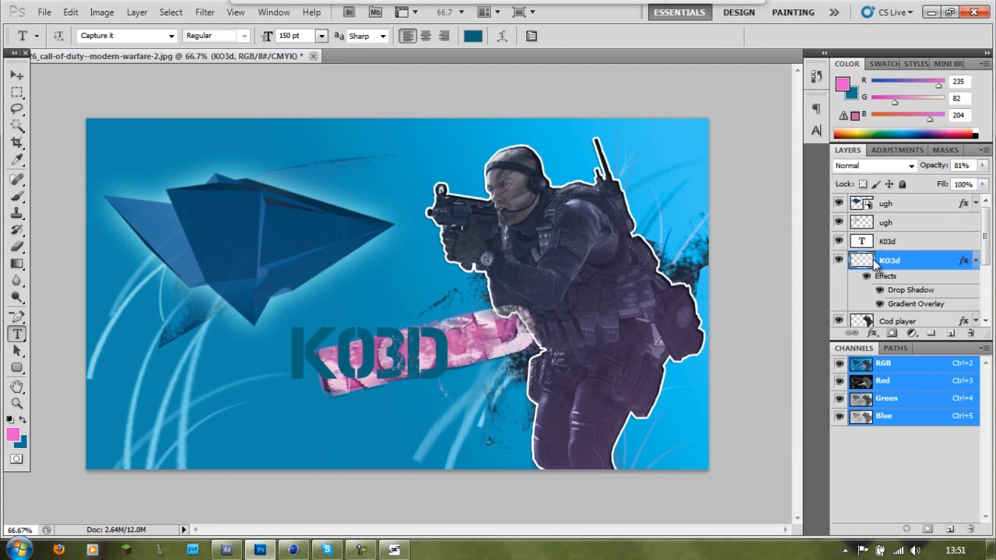
key("Delete")
key("v")
left_click(883, 241)
key("t")
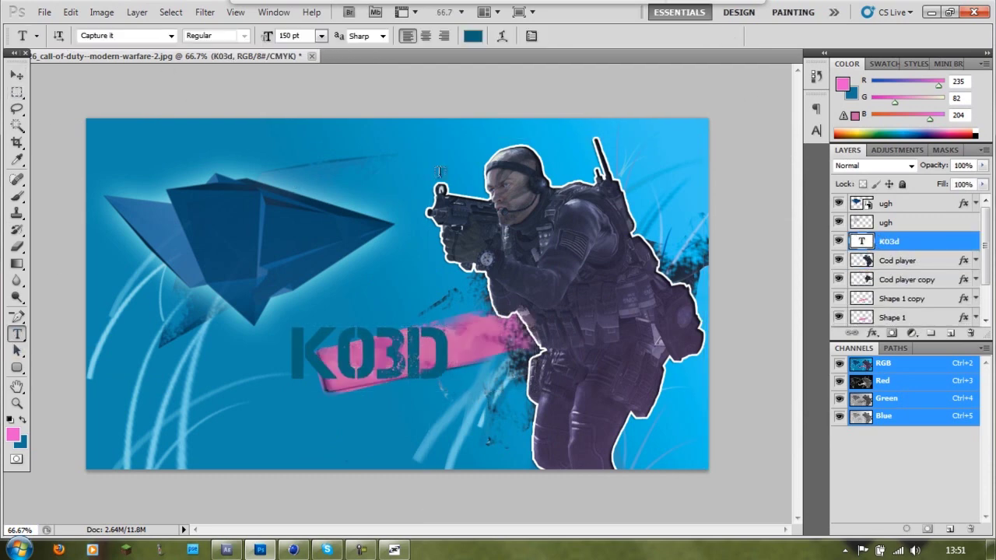
Shift the K03D text right onto the bar and make it white
left_click(472, 35)
left_click(957, 126)
key("v")
left_click_drag(353, 367, 395, 367)
key("t")
left_click(472, 35)
left_click(619, 175)
left_click(903, 126)
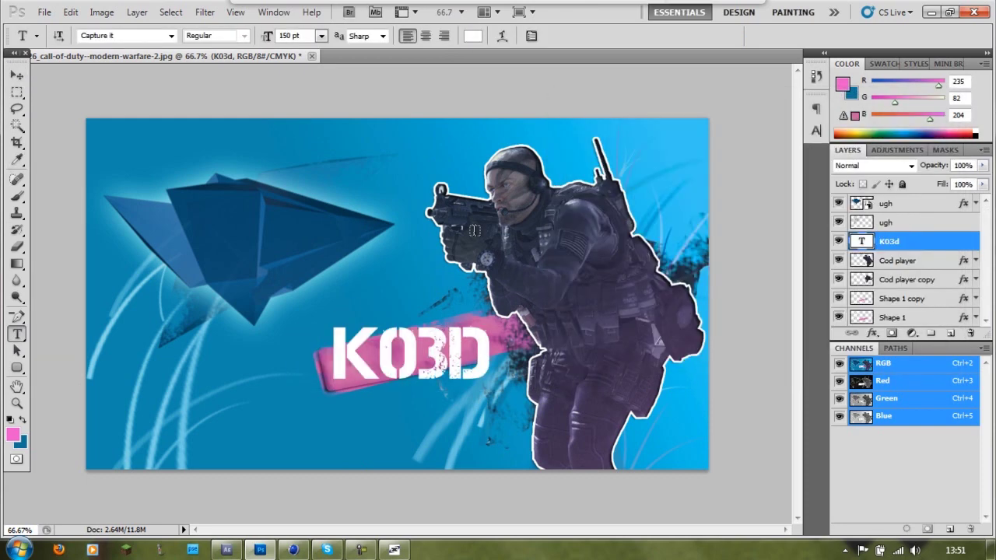
Squash the K03D text vertically and tilt it to follow the bar
key("v")
left_click_drag(455, 390, 456, 376)
left_click_drag(365, 420, 426, 360)
left_click(16, 247)
Rasterize the K03D text and erase rough patches from the letters
left_click(449, 213)
left_click(417, 253)
key("Return")
mouse_move(426, 411)
left_mouse_down()
mouse_move(347, 372)
mouse_move(442, 331)
left_mouse_up()
left_click_drag(389, 373, 374, 444)
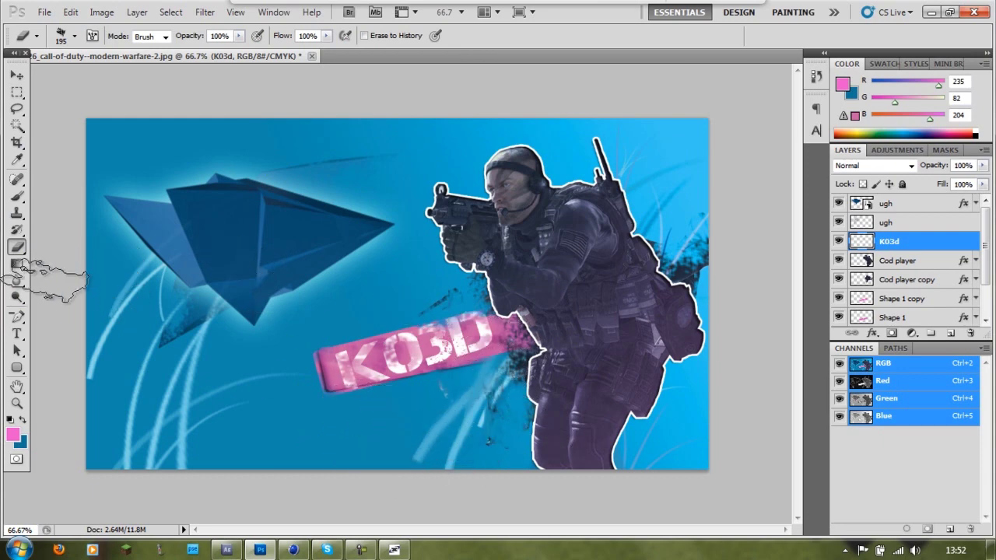
Paint pink curved brush strokes at the lower left
left_click(13, 434)
left_click(871, 126)
left_click(17, 195)
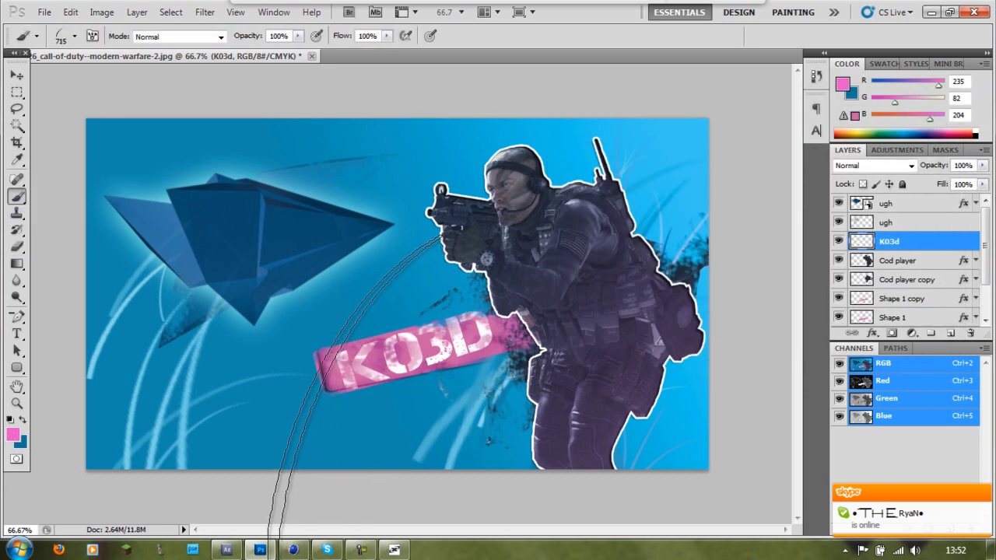
left_click(101, 447)
left_click(171, 474)
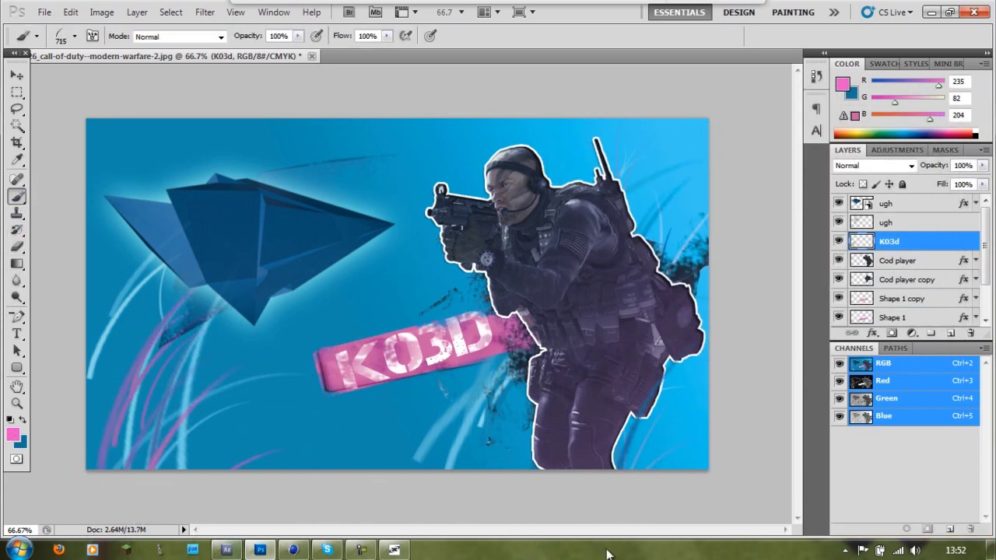
key("v")
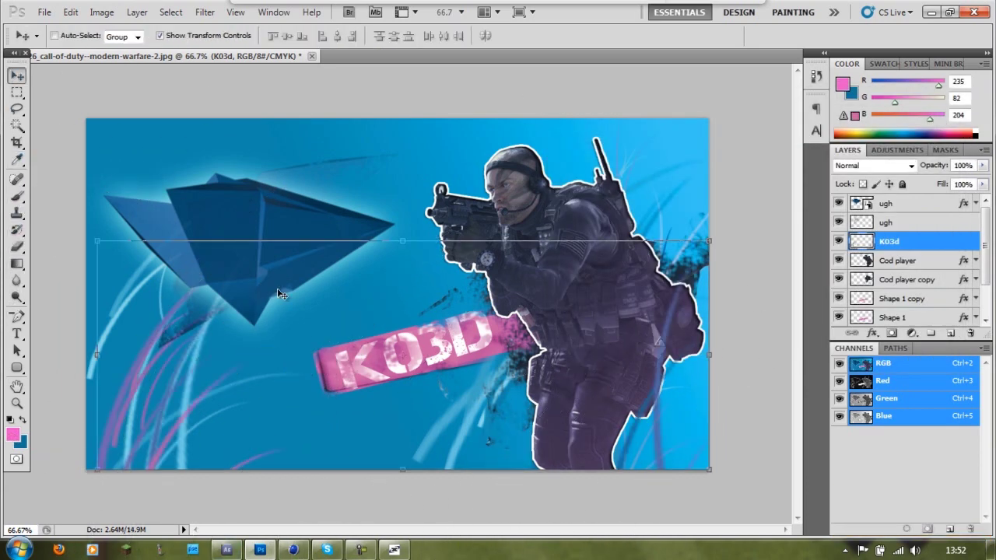